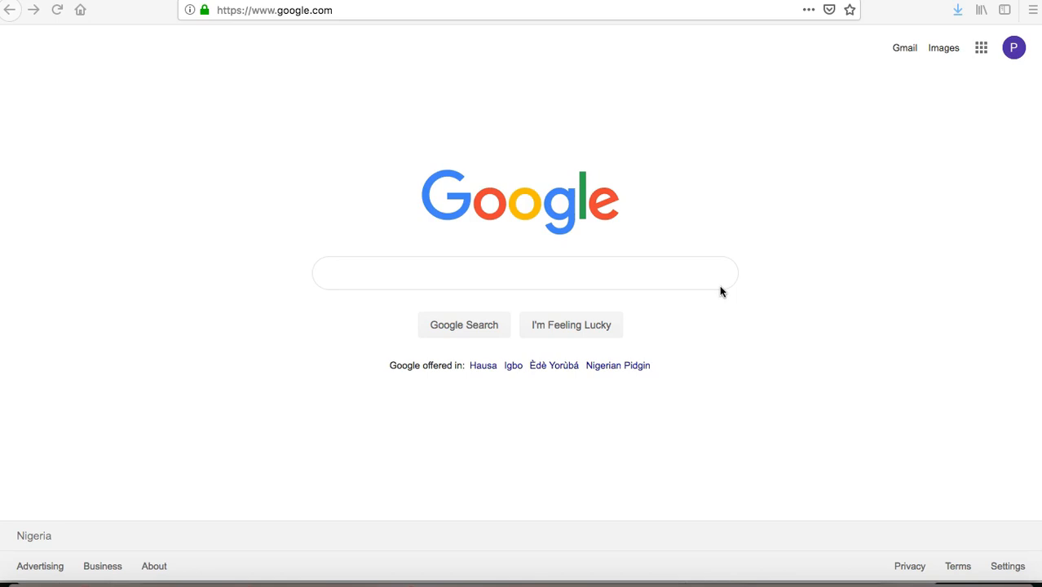
- Search Google for "aweber" and look through the first page of results
click(528, 266)
text(aweber)
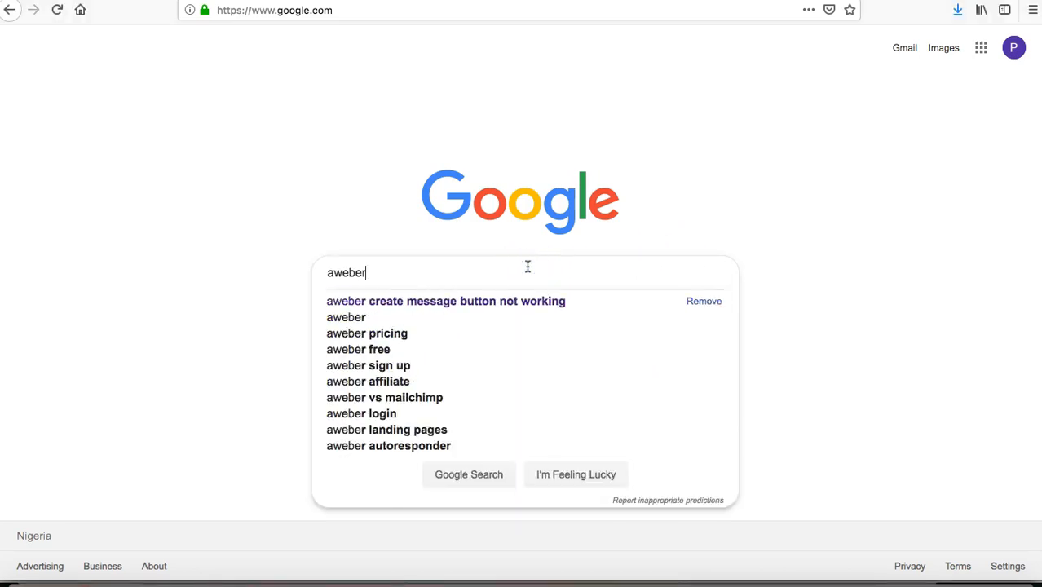
key(Return)
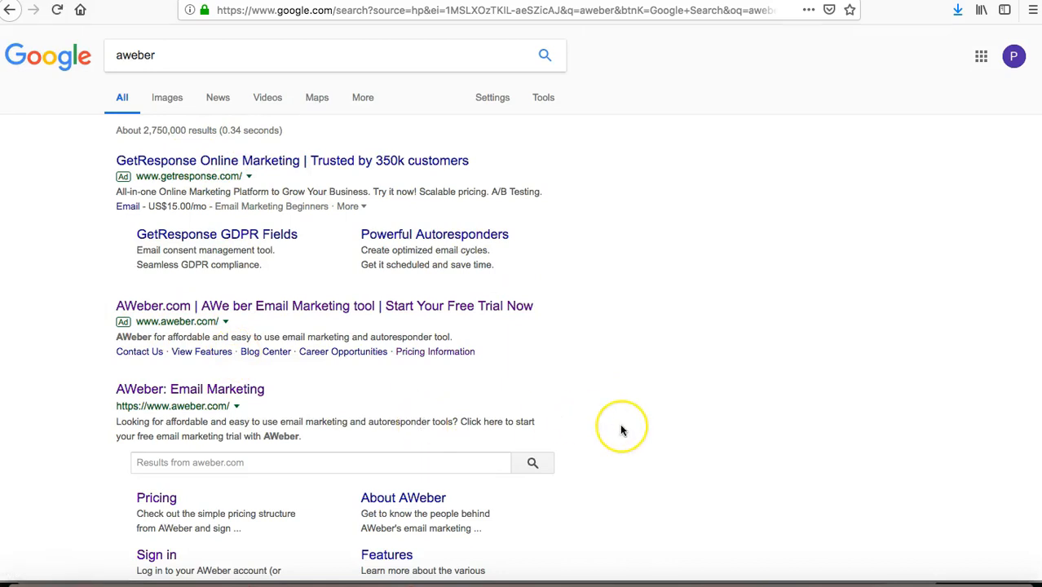
scroll(621, 430, down, 5)
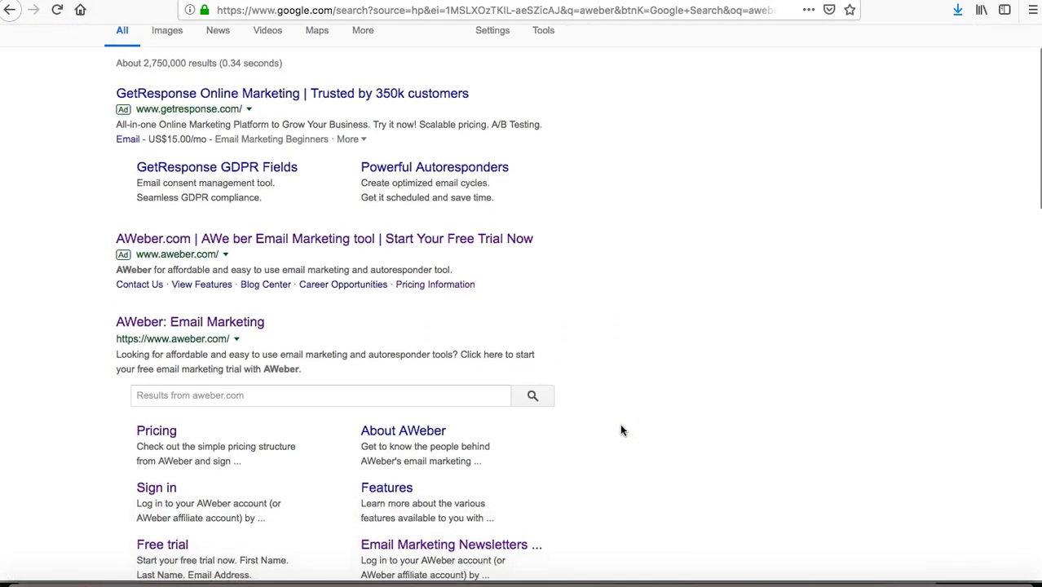
scroll(621, 430, down, 10)
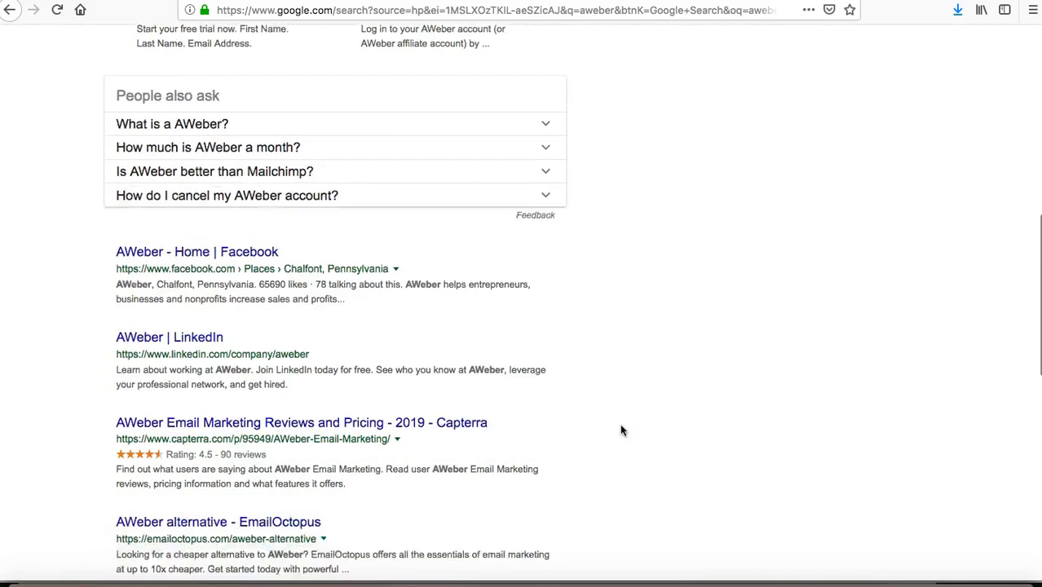
scroll(621, 430, down, 12)
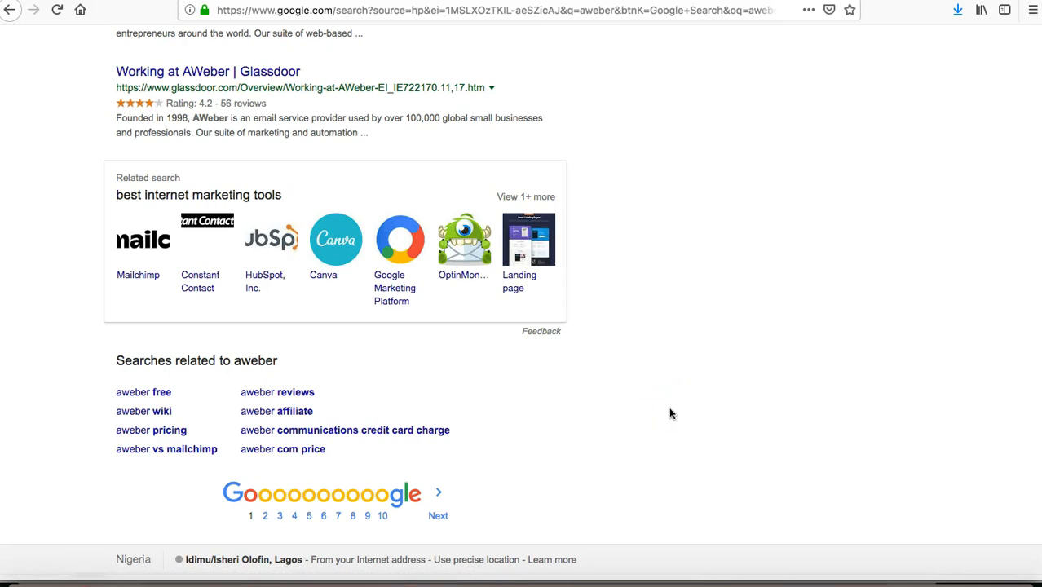
scroll(670, 424, up, 20)
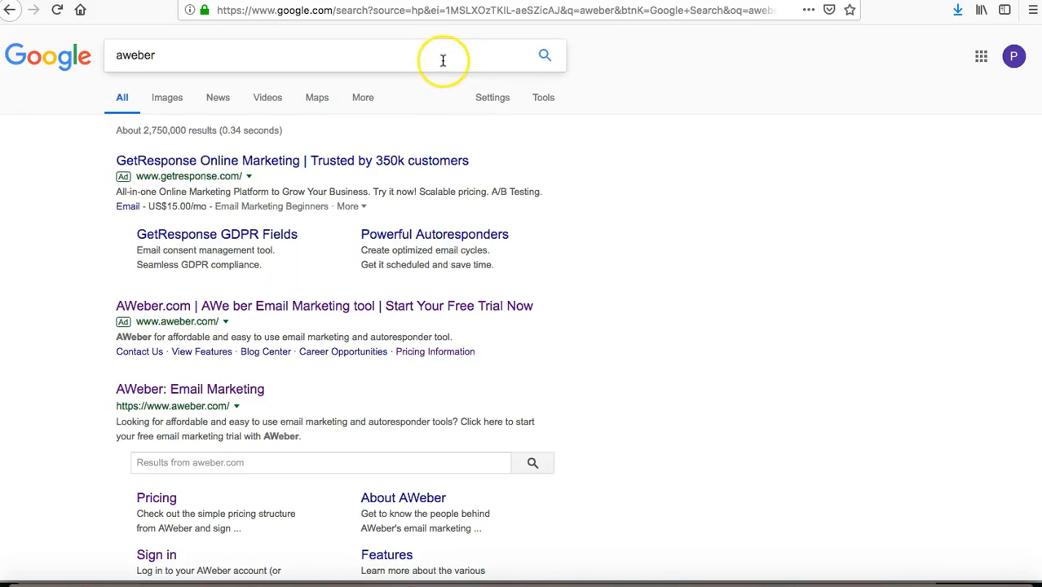
- Go to aweber.com and dismiss the saved login suggestions on the sign-in form
click(583, 10)
text(aweber.com/)
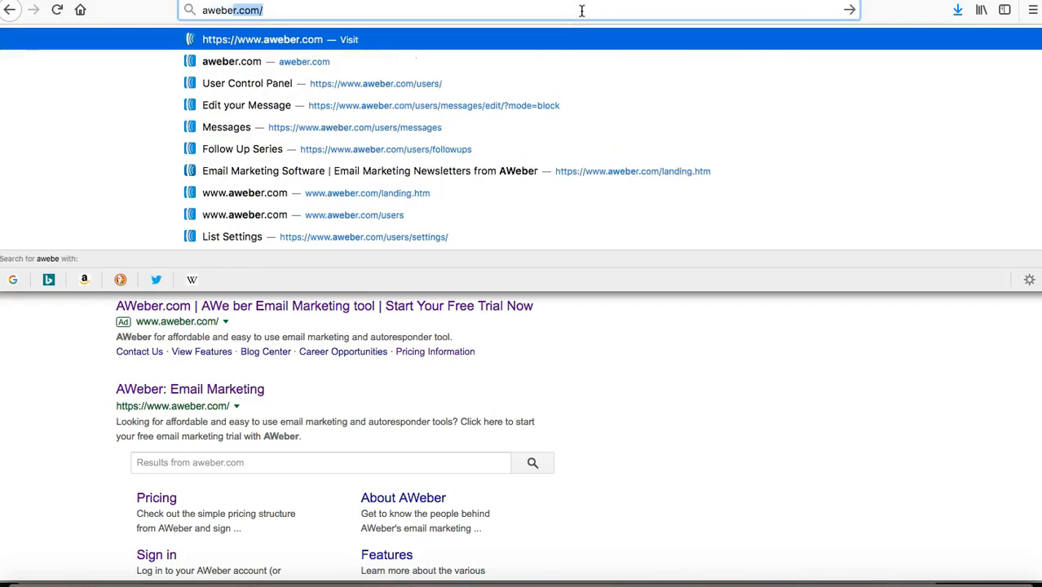
key(Return)
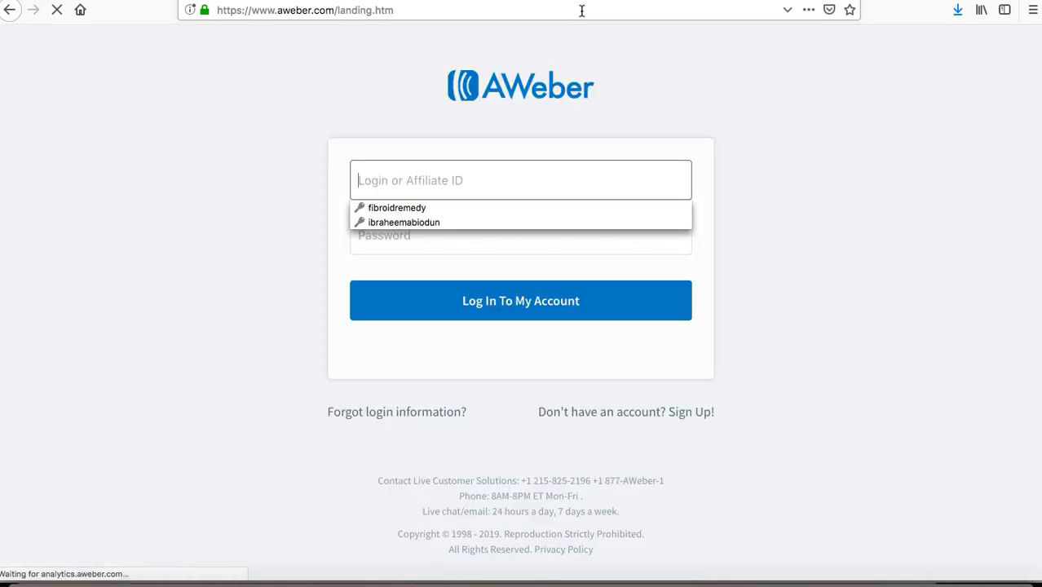
click(273, 233)
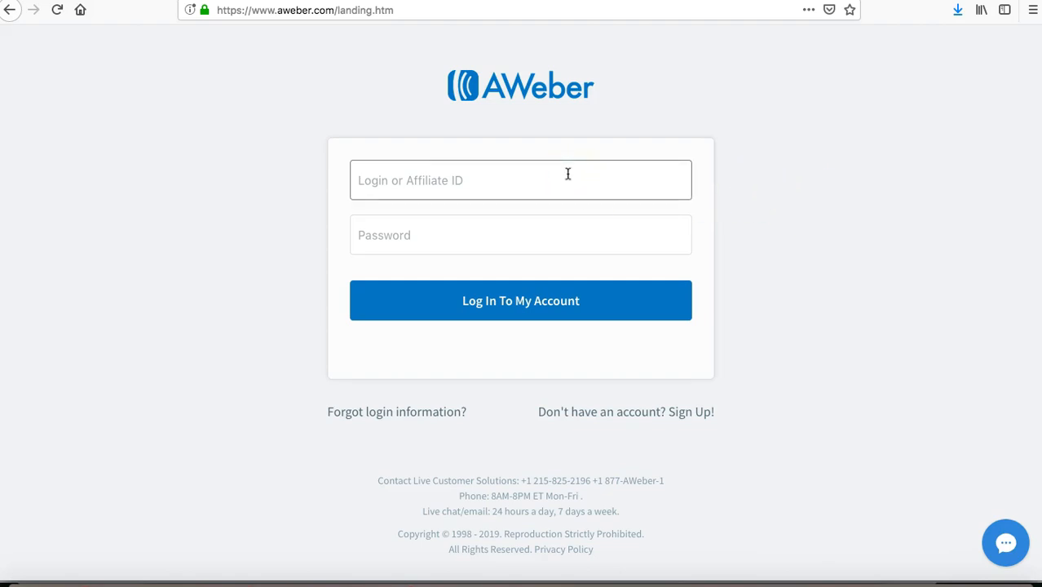
- Try loading aweber.com without the "landing.htm" path, and open the AWeber homepage from the login page
click(413, 13)
drag(413, 13, 349, 13)
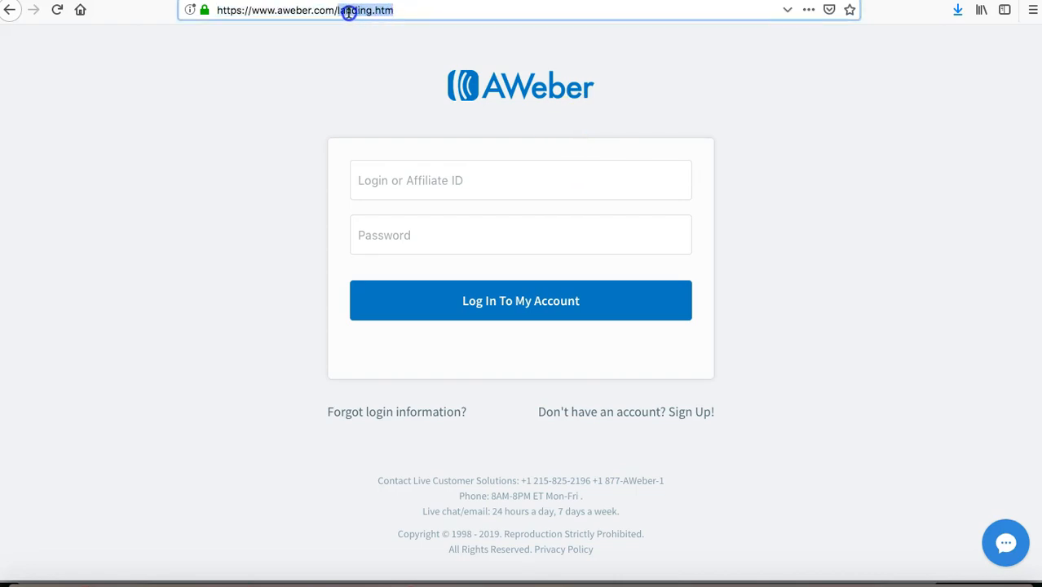
key(BackSpace)
key(Return)
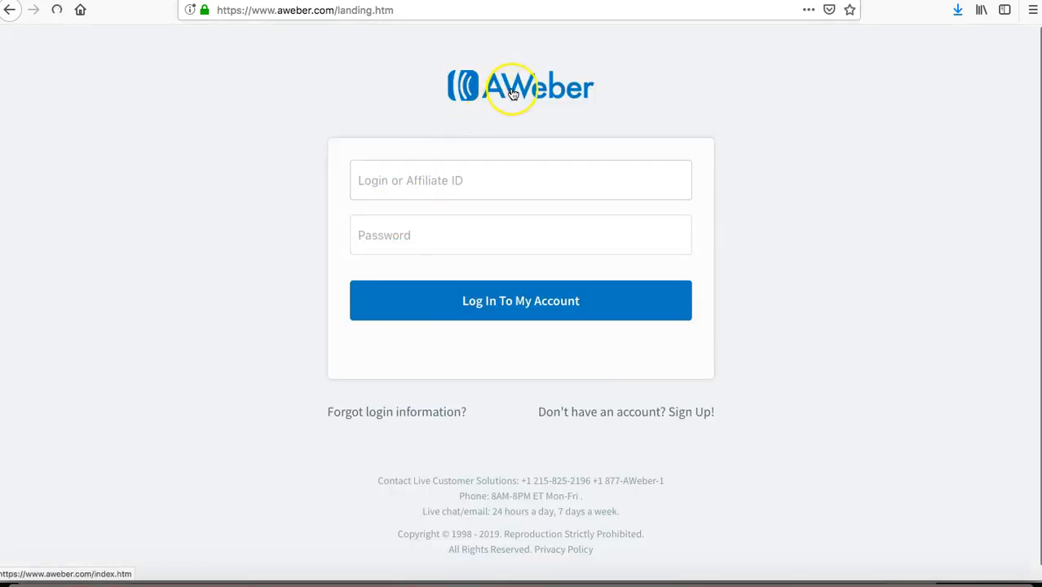
click(513, 94)
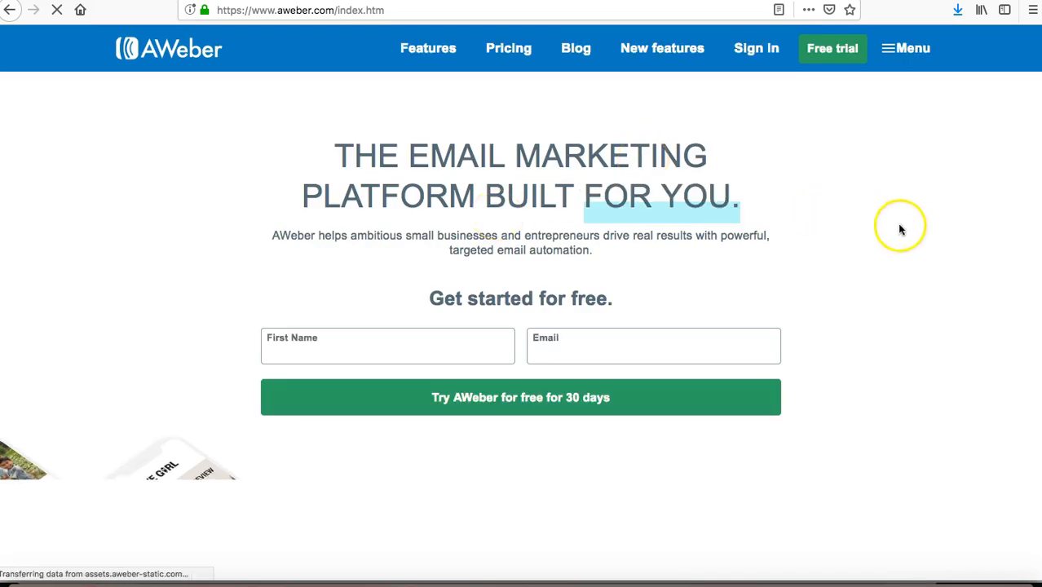
- Look through the AWeber homepage's feature sections and return to its beginning
scroll(914, 234, down, 3)
scroll(914, 235, down, 2)
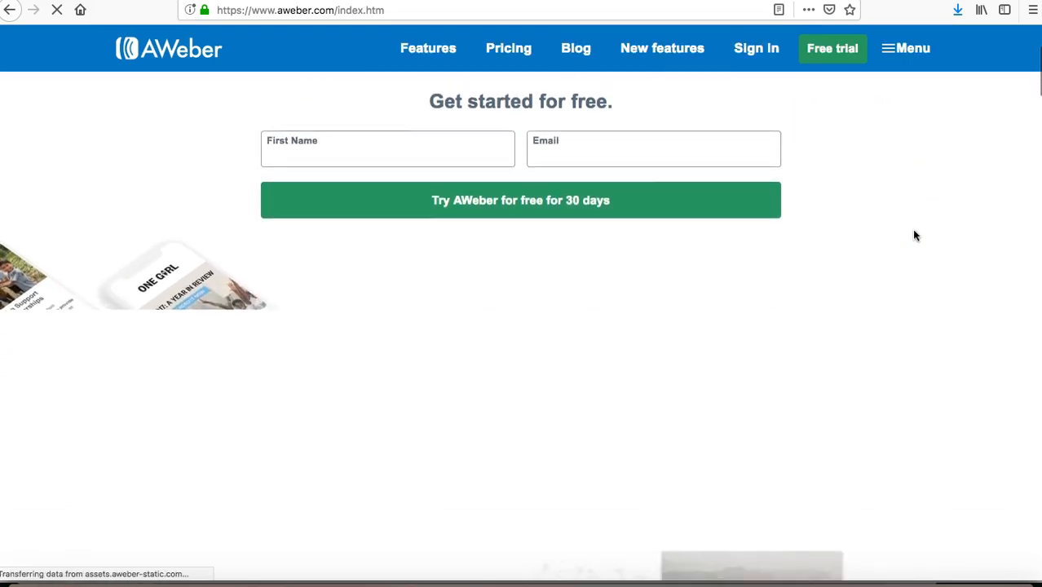
scroll(914, 234, up, 5)
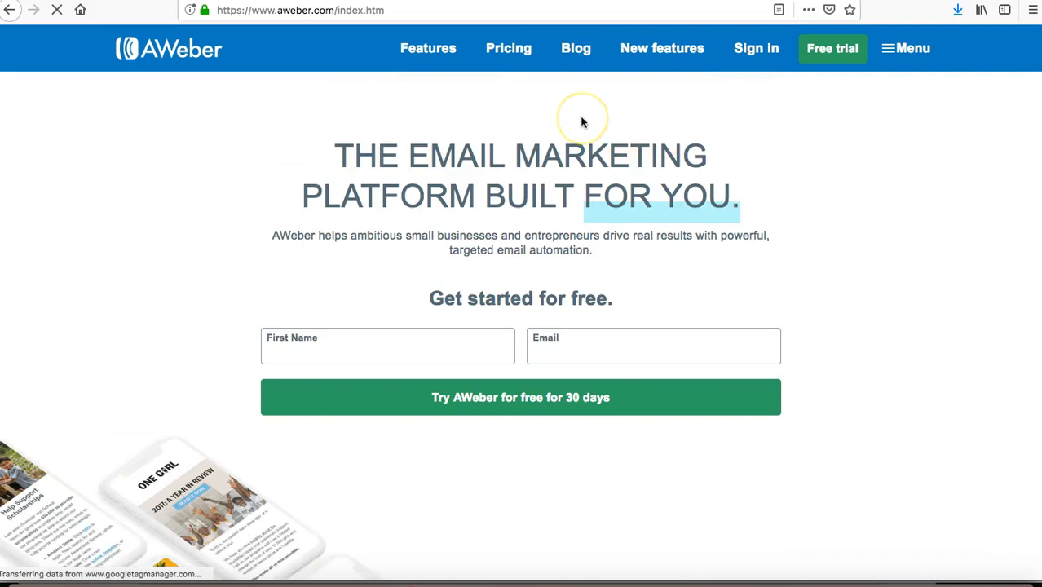
scroll(889, 302, down, 5)
scroll(890, 302, down, 10)
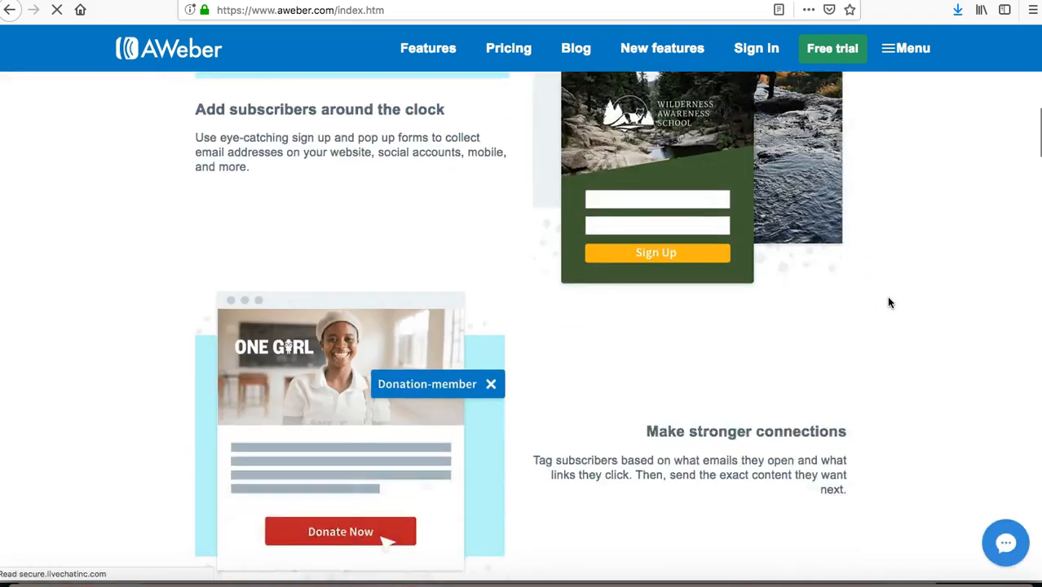
scroll(889, 302, down, 3)
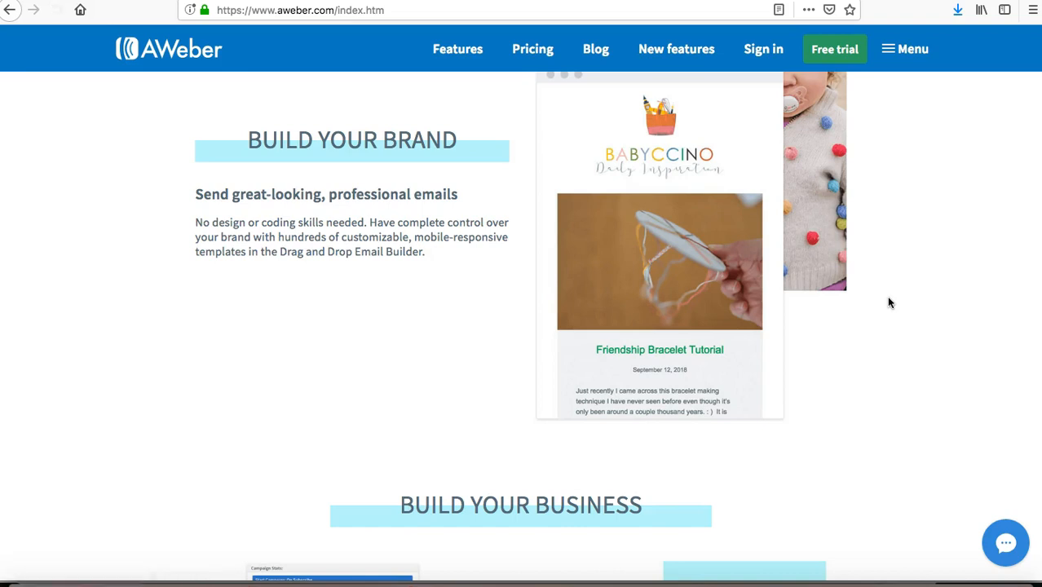
scroll(890, 302, up, 15)
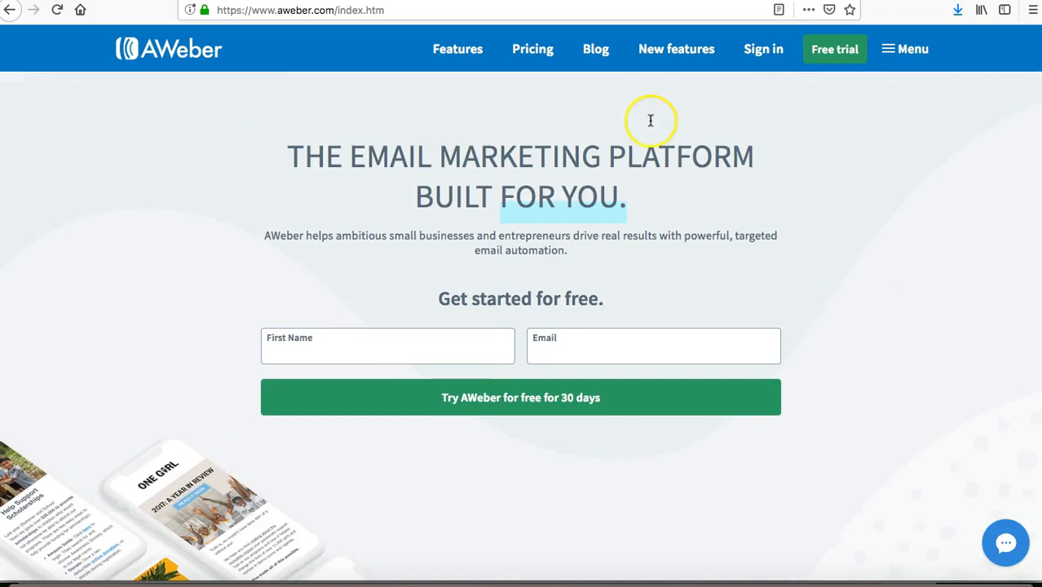
- Open AWeber's pricing page and review the monthly plans by subscriber count
click(533, 51)
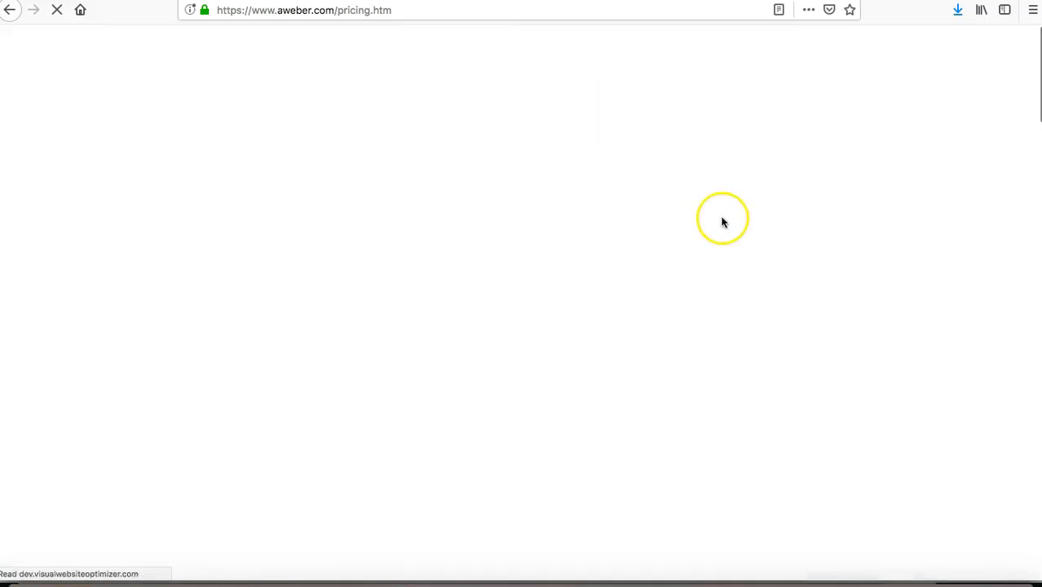
scroll(549, 303, down, 5)
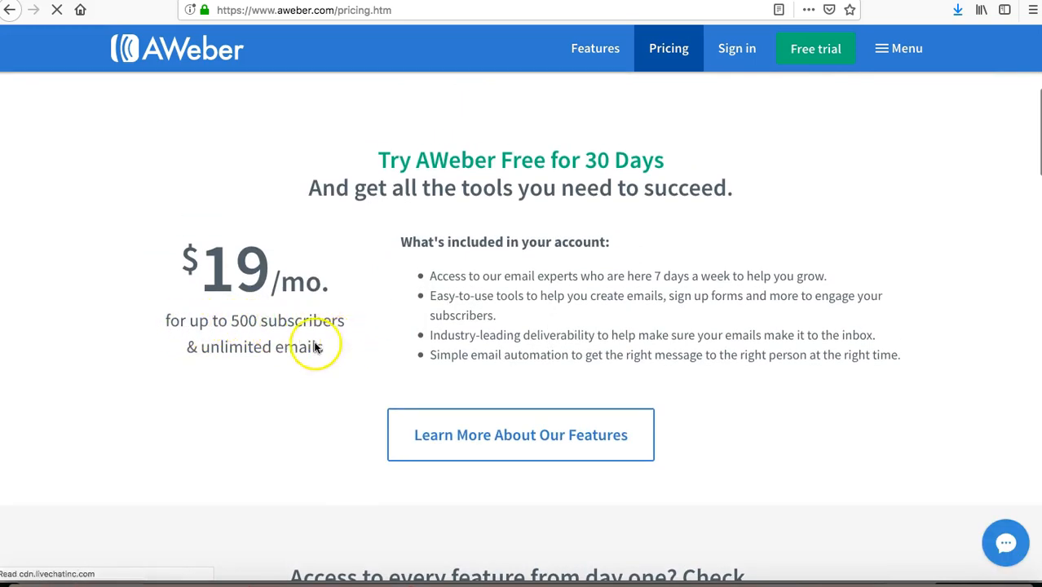
scroll(312, 312, down, 5)
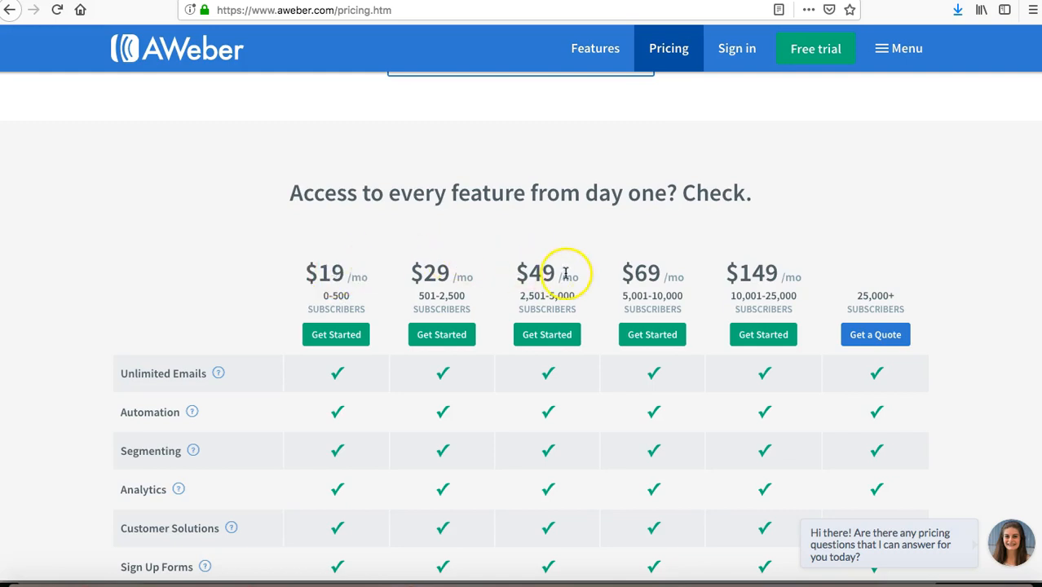
scroll(778, 279, up, 10)
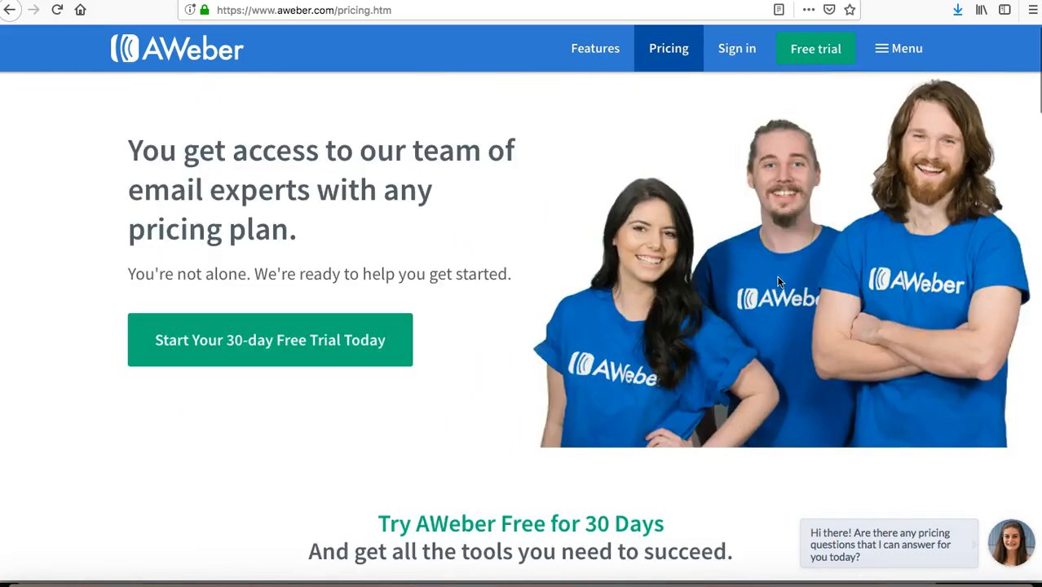
- Sign in to the AWeber account using the second saved login and its stored password
click(737, 51)
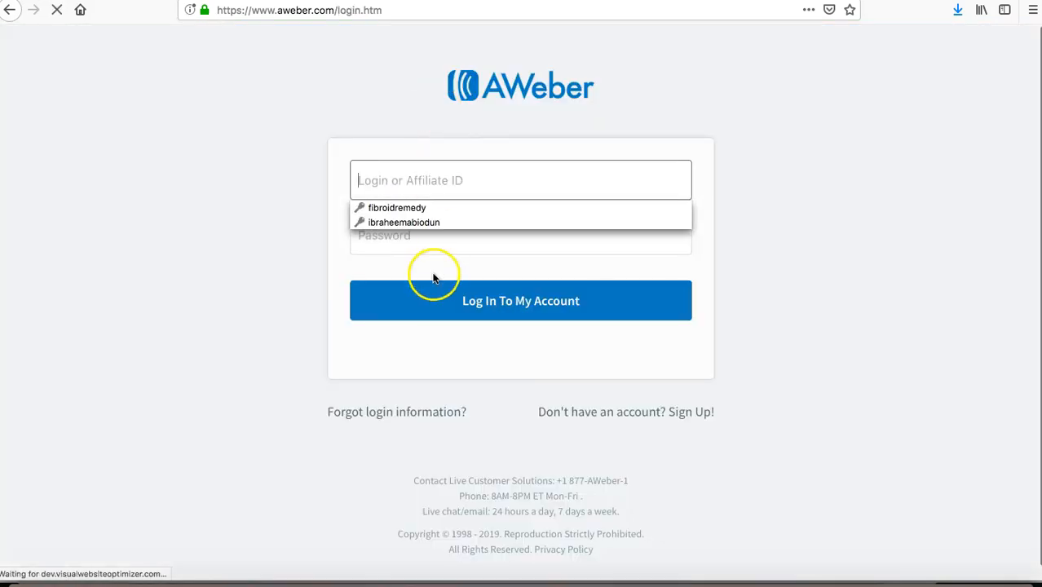
click(423, 222)
click(476, 305)
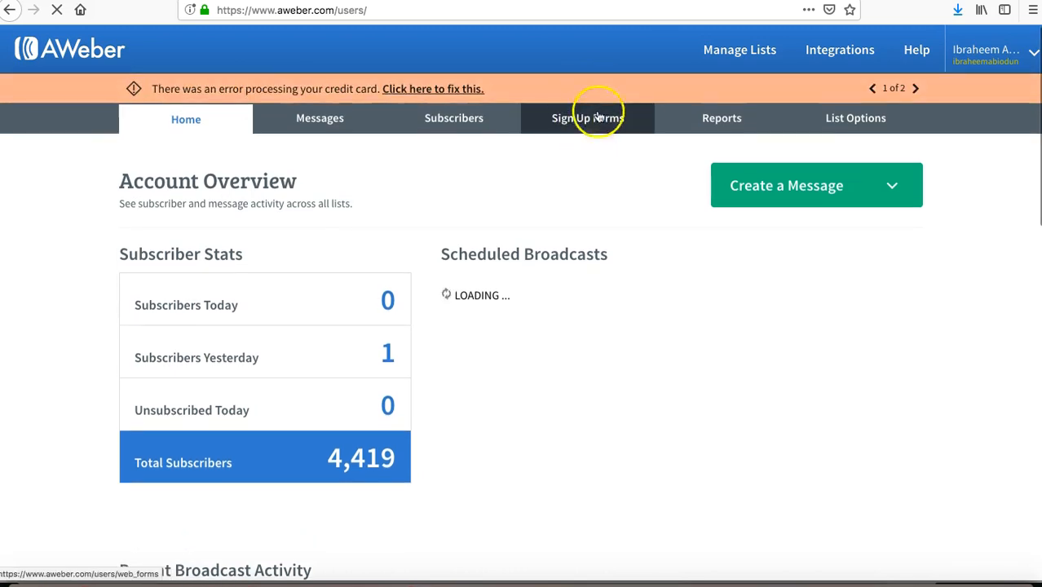
- Open the account's list management page and start creating a new list
scroll(591, 118, down, 1)
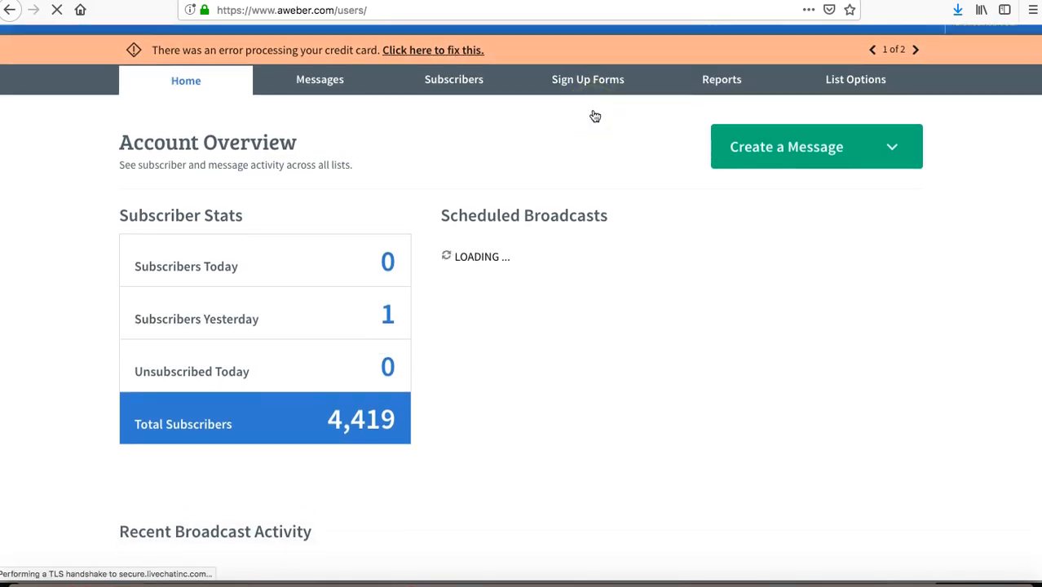
scroll(595, 116, up, 1)
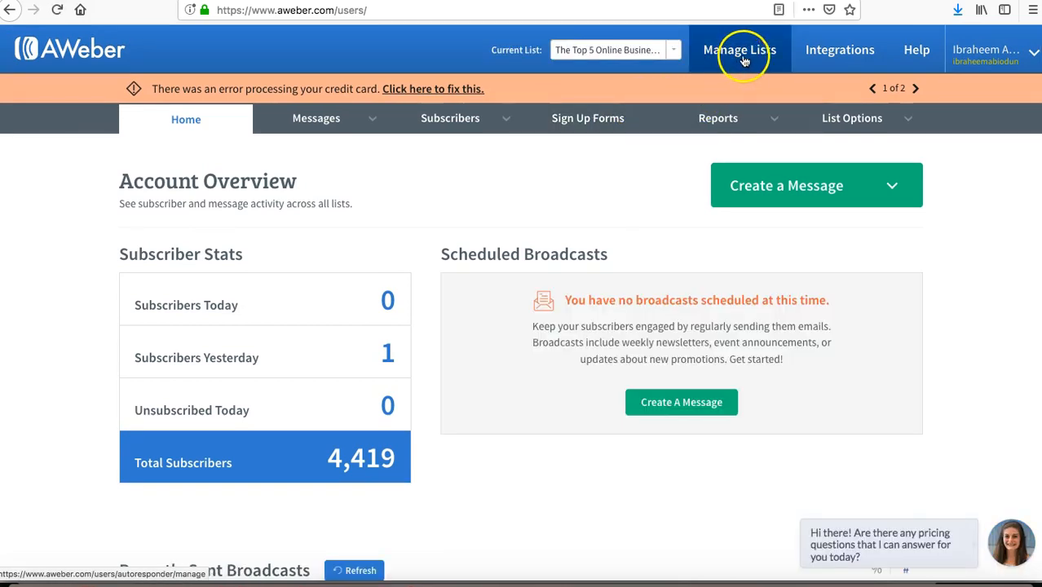
click(757, 64)
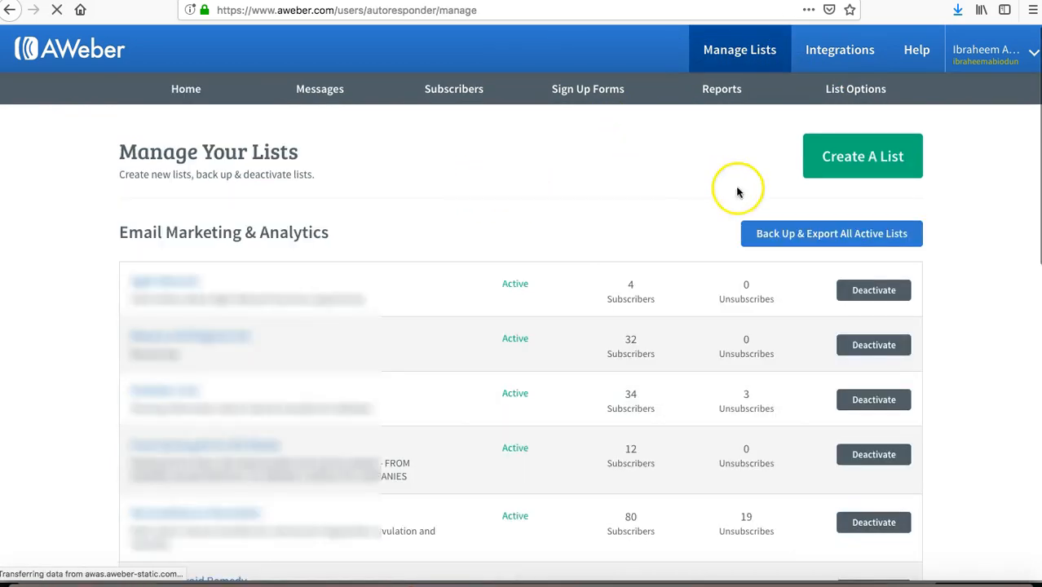
click(859, 159)
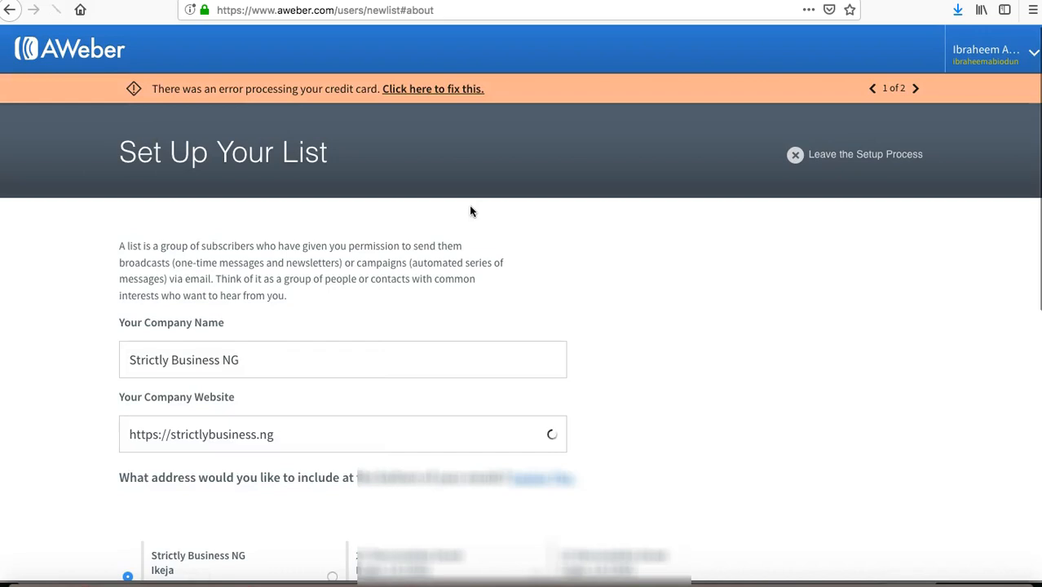
- Replace the company name in the list setup with "Gram School"
triple_click(238, 356)
text(H)
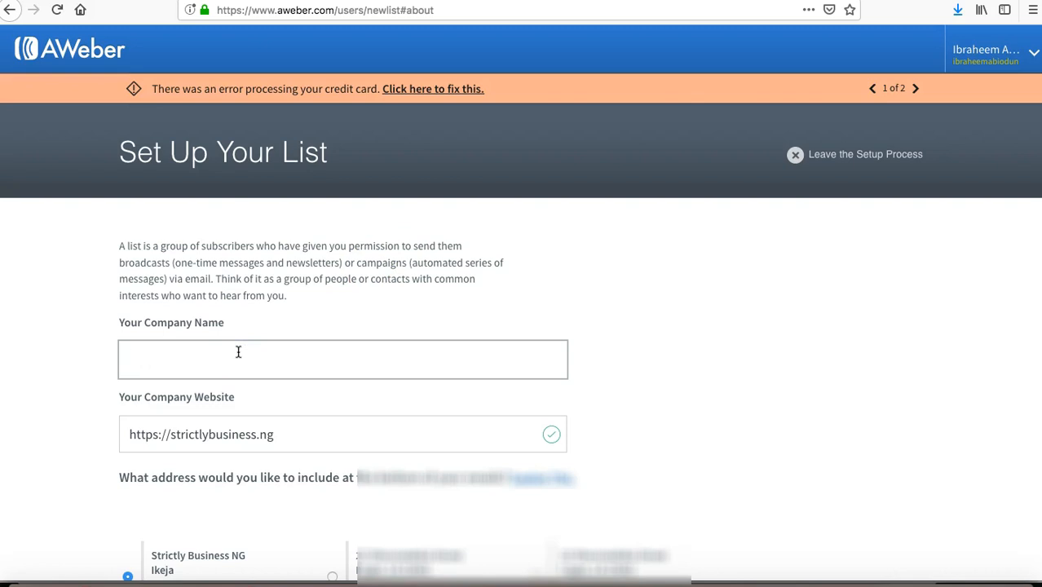
click(234, 355)
click(171, 358)
click(18, 342)
click(20, 351)
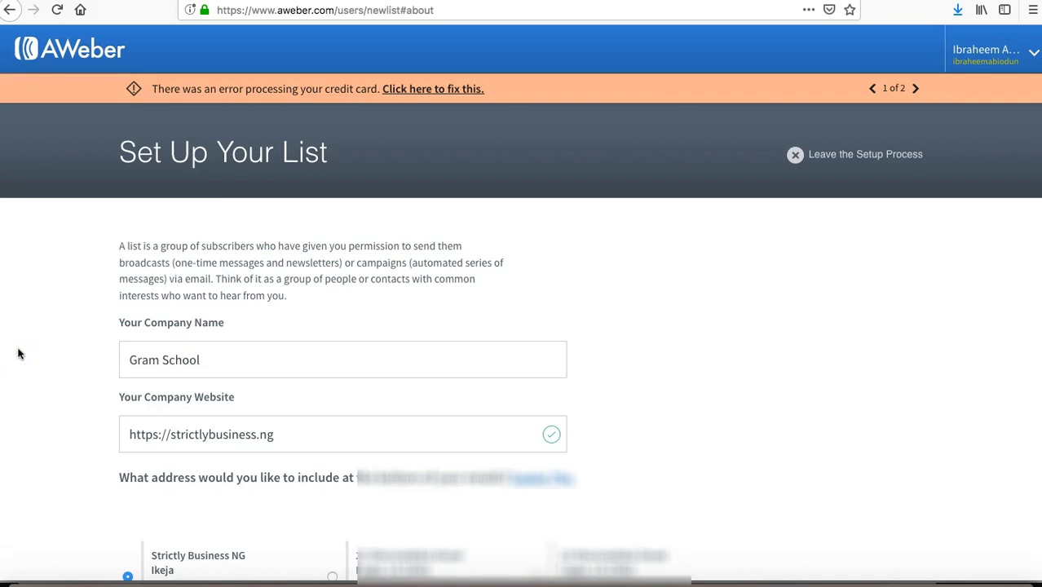
- Keep the preselected address, set the sender name to "Gram School", and proceed to the list description page
scroll(20, 353, down, 2)
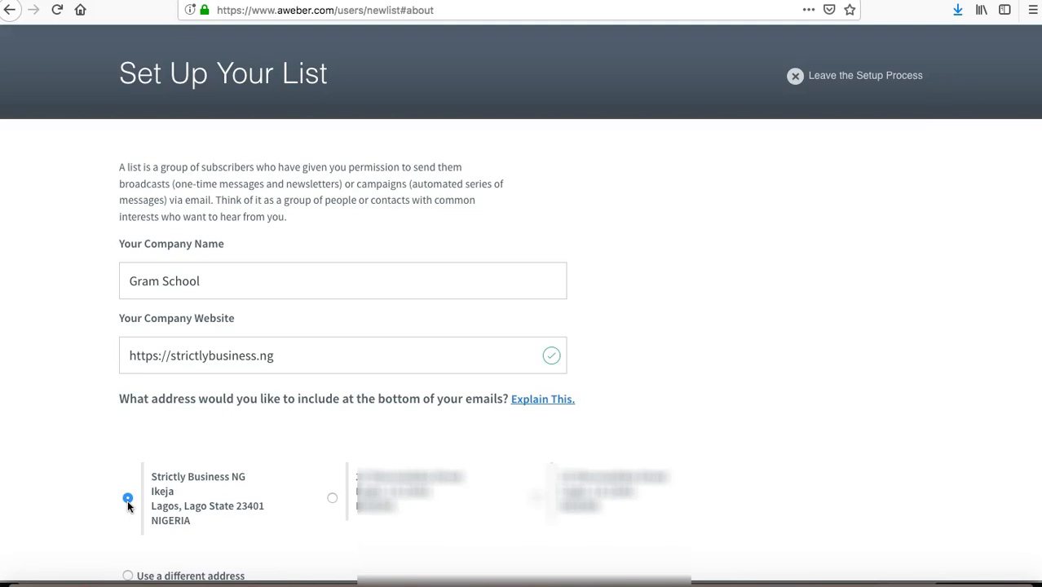
scroll(266, 474, down, 10)
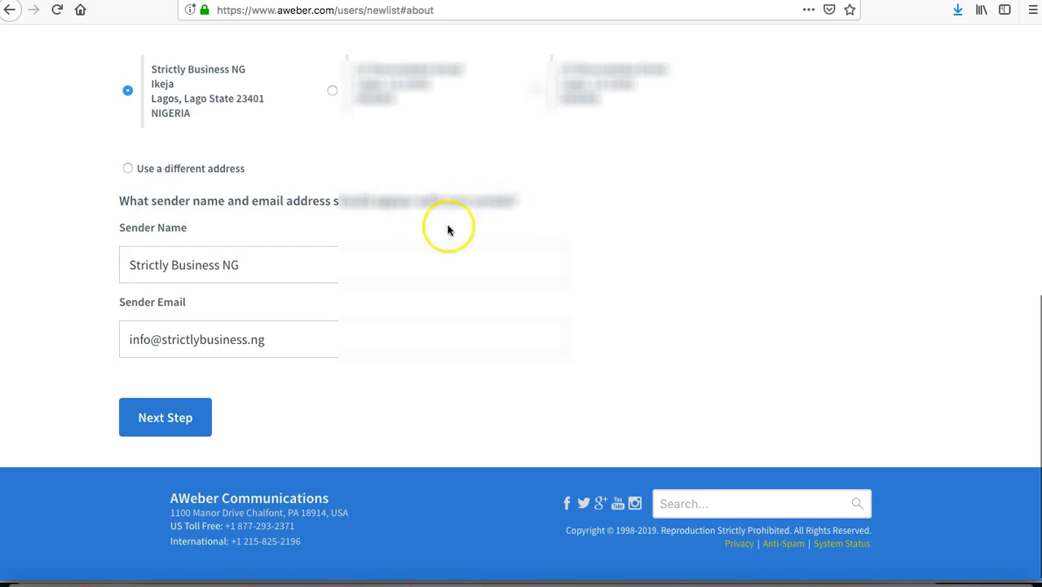
triple_click(234, 265)
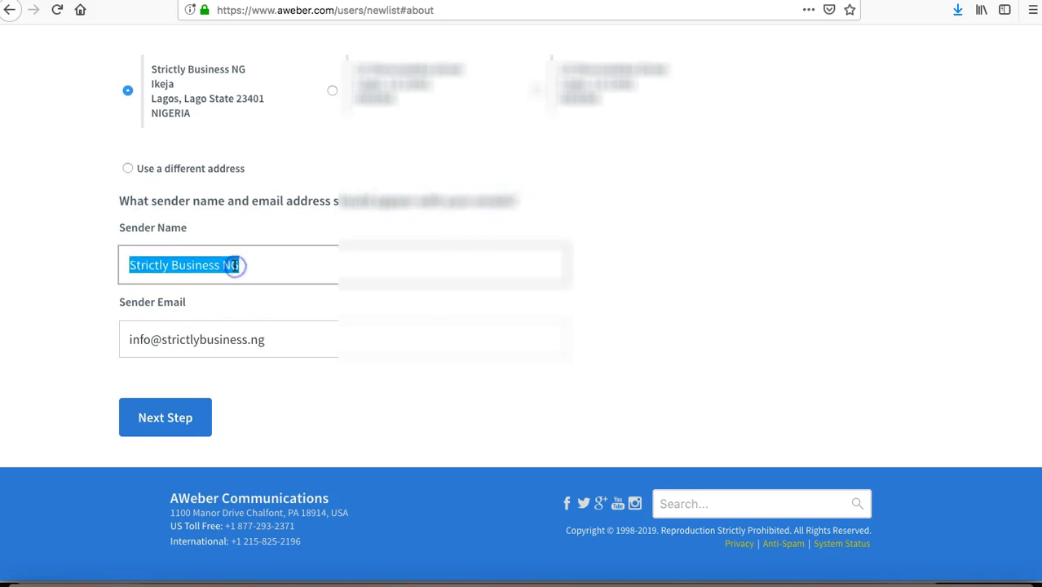
text(Gram School)
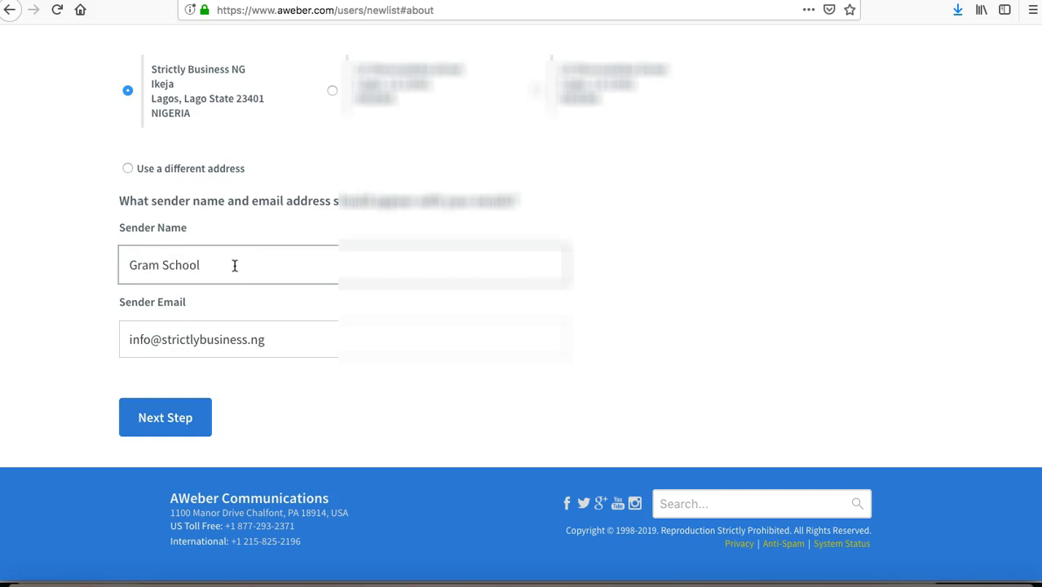
click(38, 275)
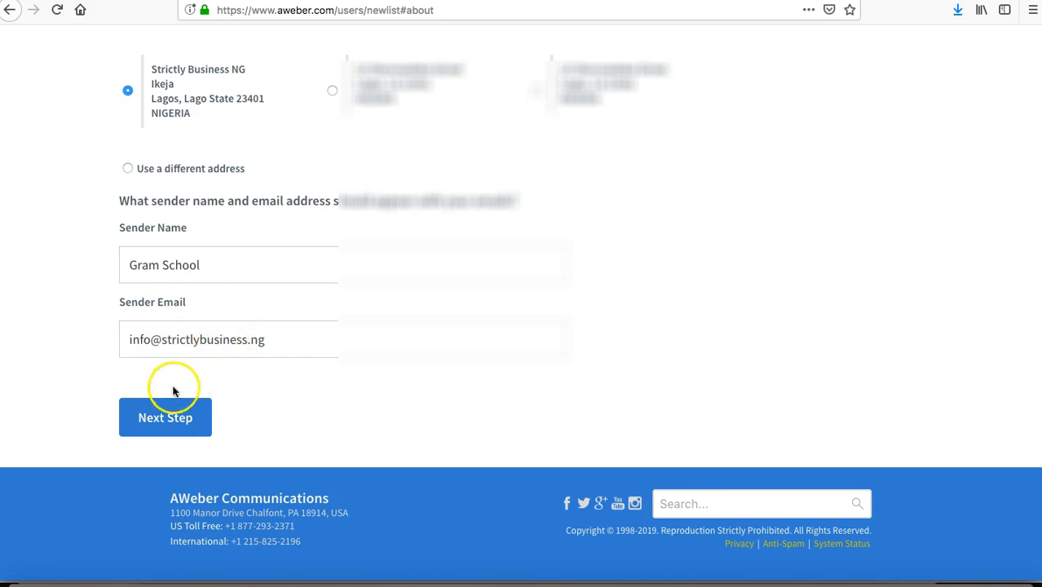
click(147, 415)
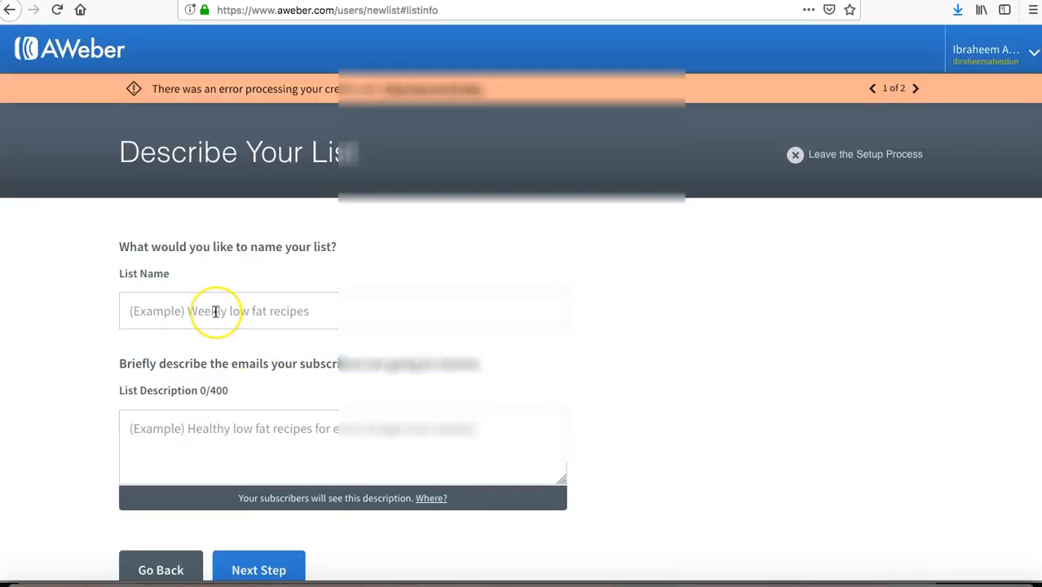
scroll(213, 309, down, 1)
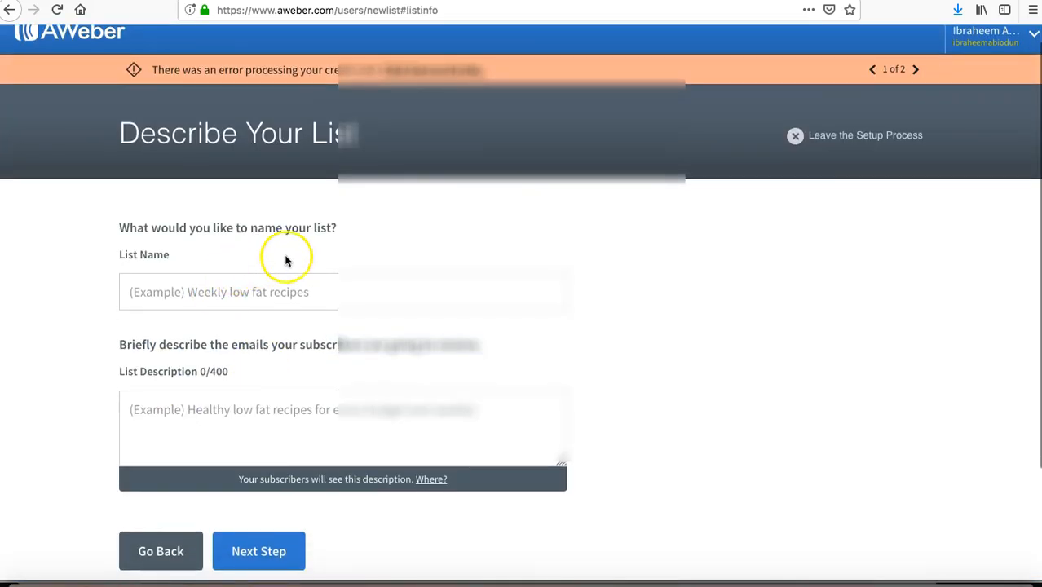
click(295, 289)
text(H)
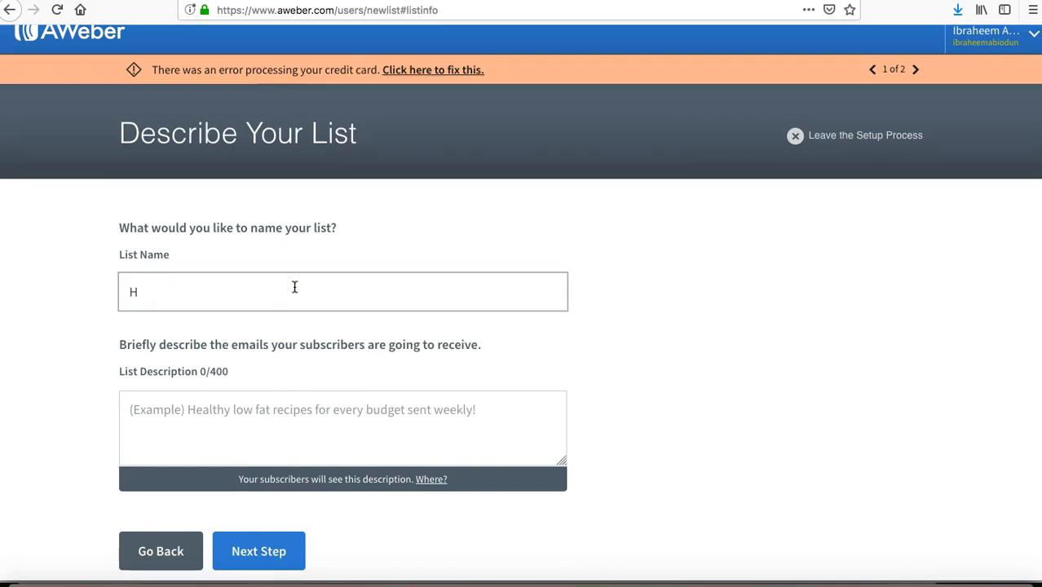
text(erbs)
key(BackSpace)
key(BackSpace)
key(BackSpace)
key(BackSpace)
key(BackSpace)
text(Natural herbs)
key(ctrl+a)
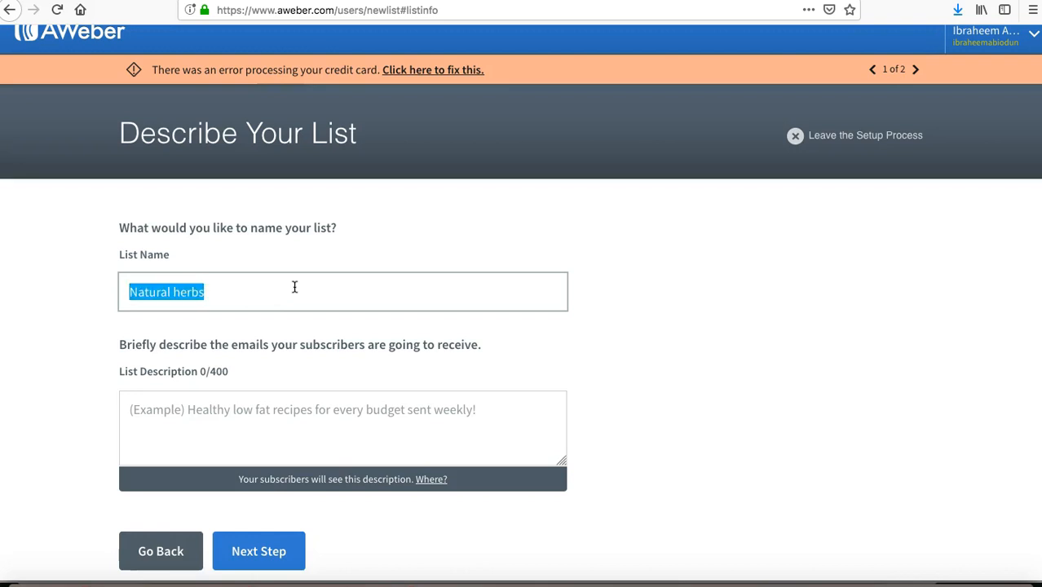
key(BackSpace)
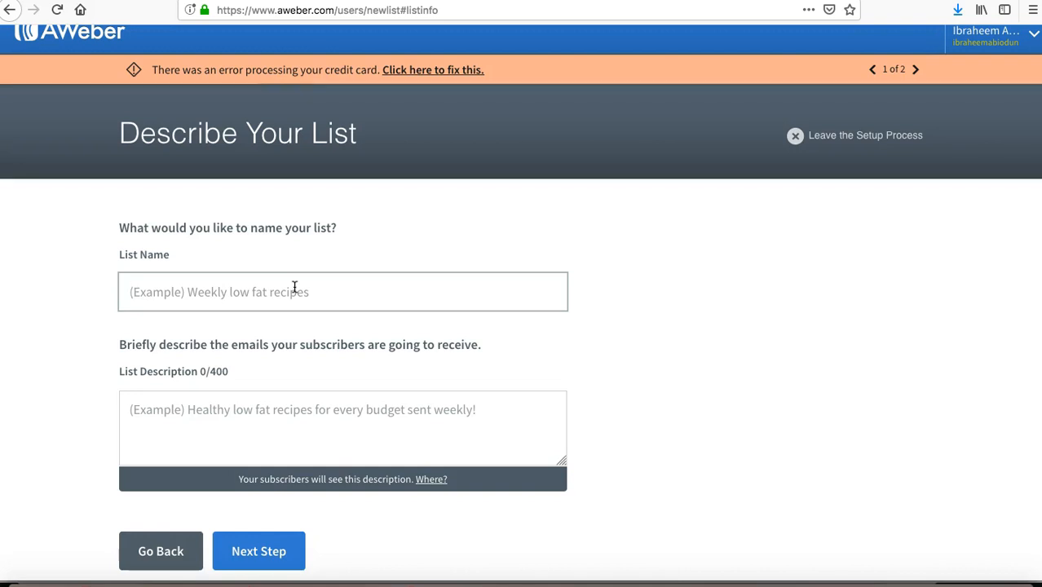
- Name the list "Instagram Marketing", describe it as "Mails about ideas and training on how to use instagram for marketing", and continue
text(Instagram Marketing)
click(56, 296)
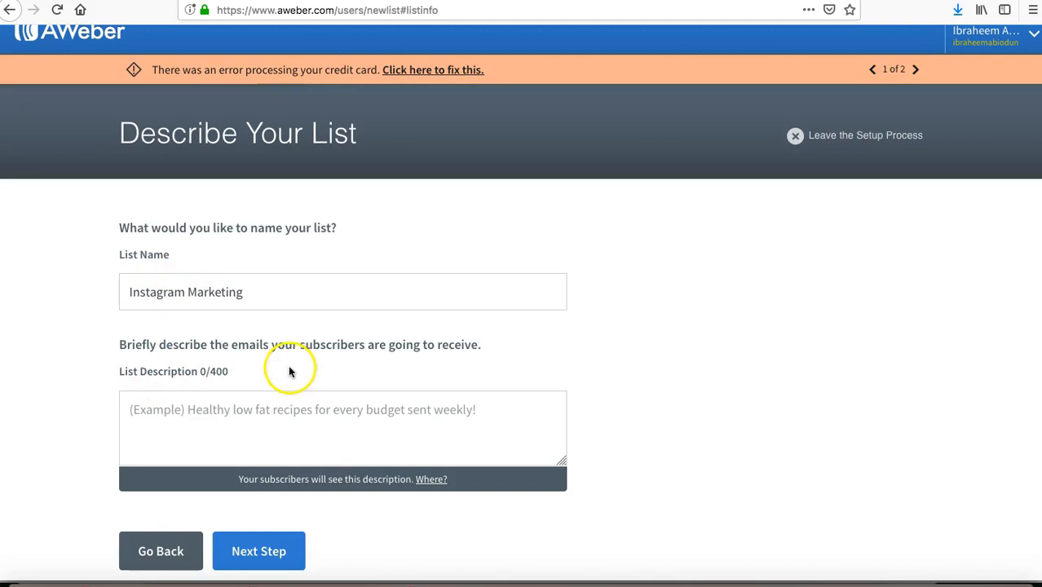
click(298, 414)
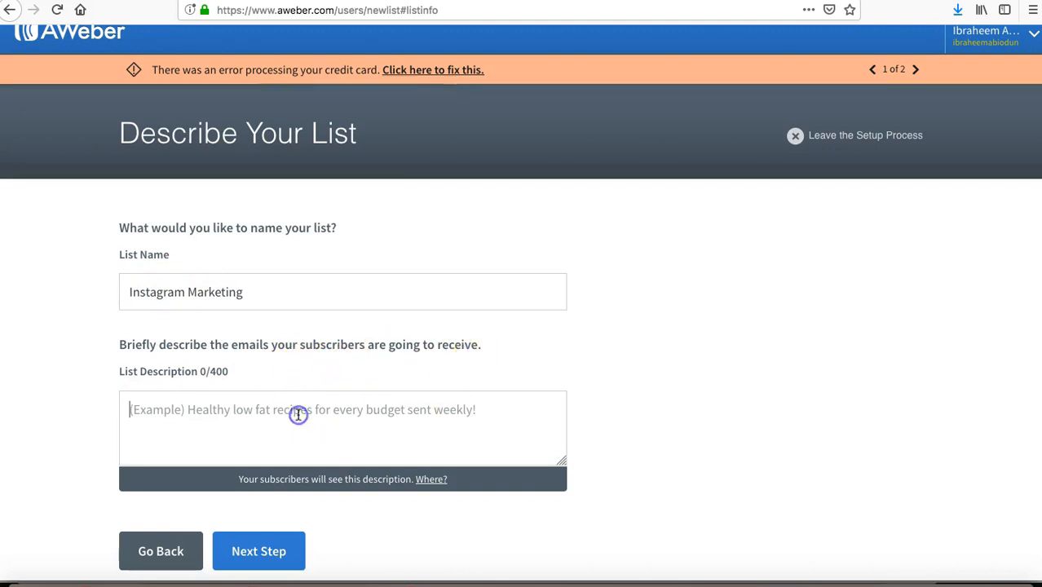
text(Mails about ideas and)
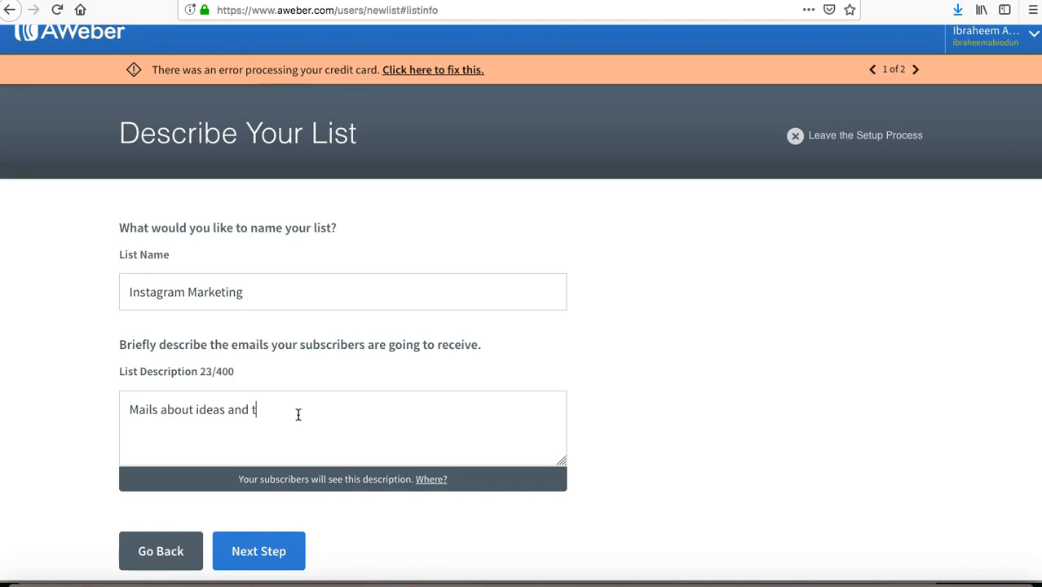
text(training p)
text(n how to use )
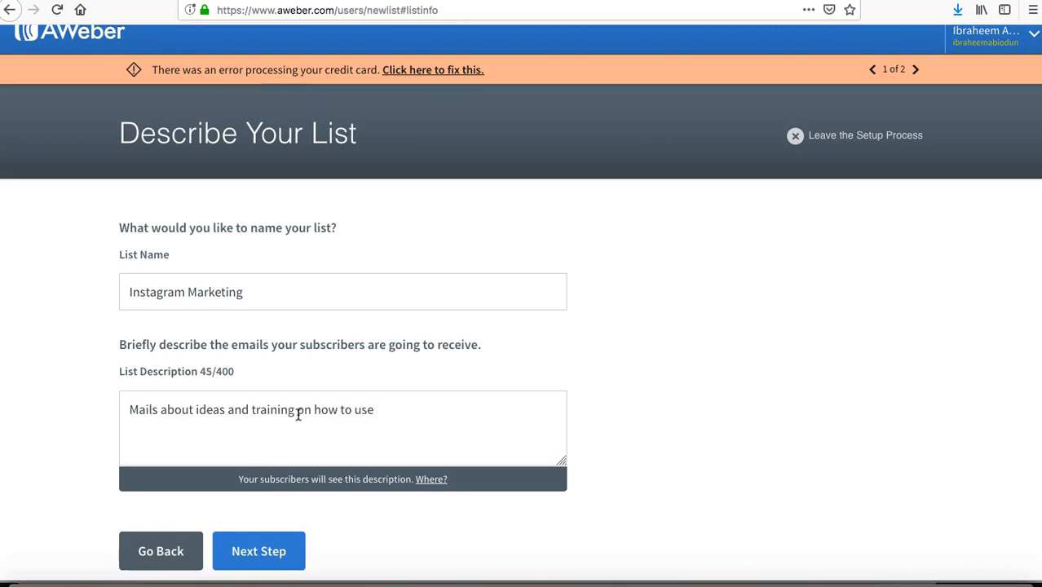
text(instagram for marketing)
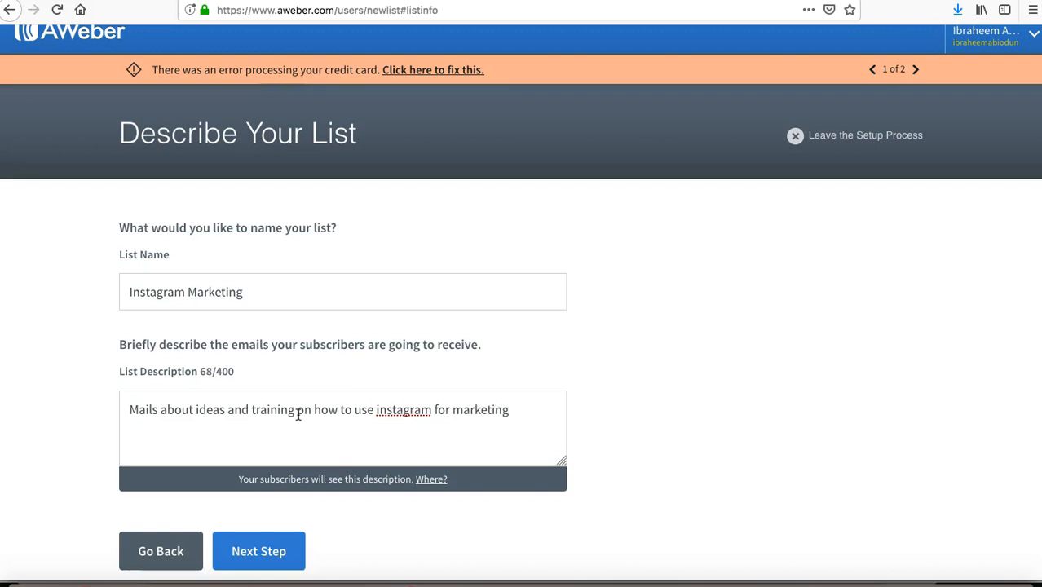
click(256, 552)
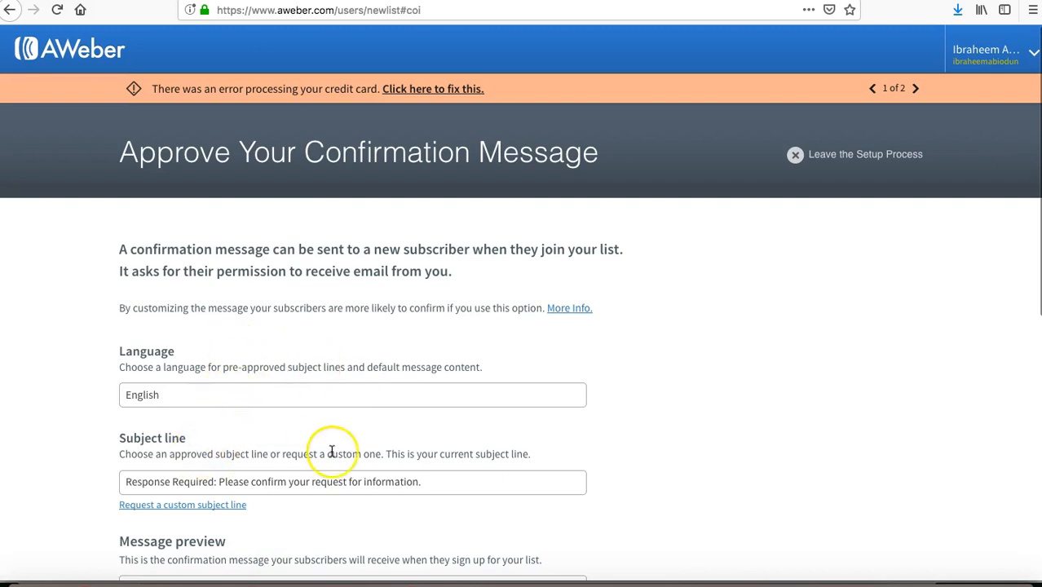
- Review the default English confirmation message, keep its subject line and content, and approve it to create the list
scroll(332, 451, down, 1)
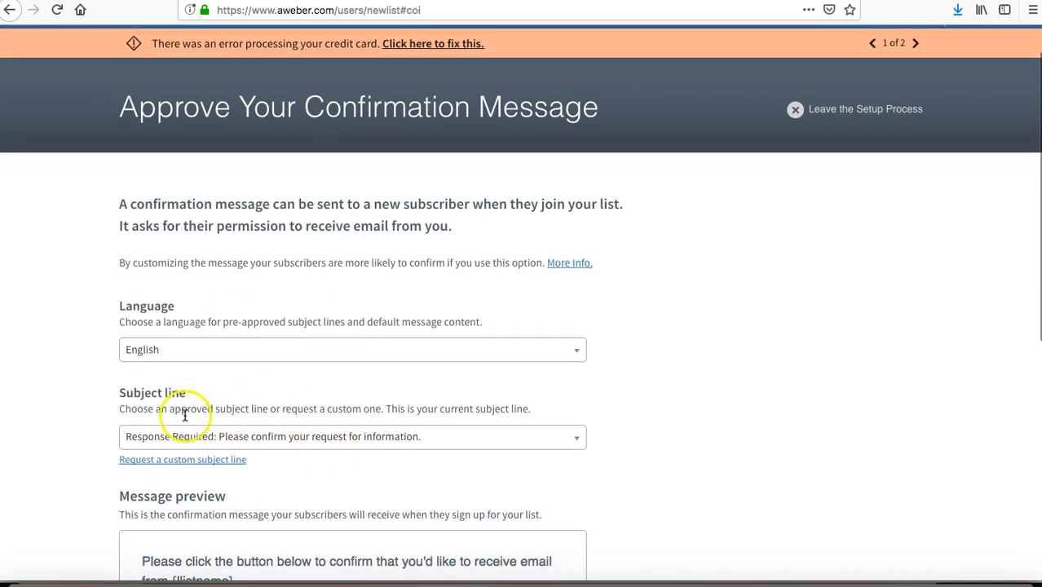
scroll(414, 423, down, 4)
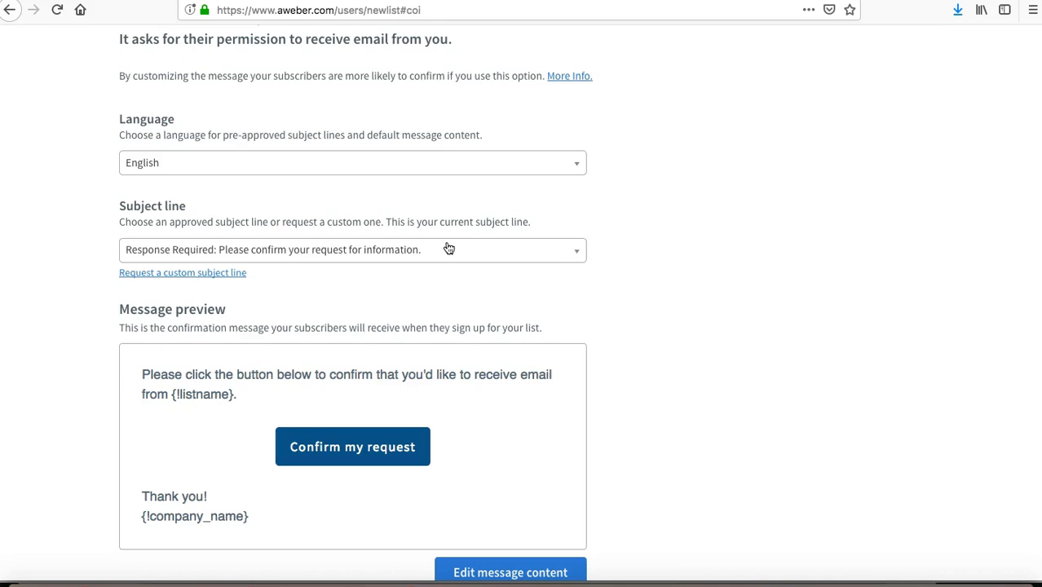
scroll(449, 248, down, 1)
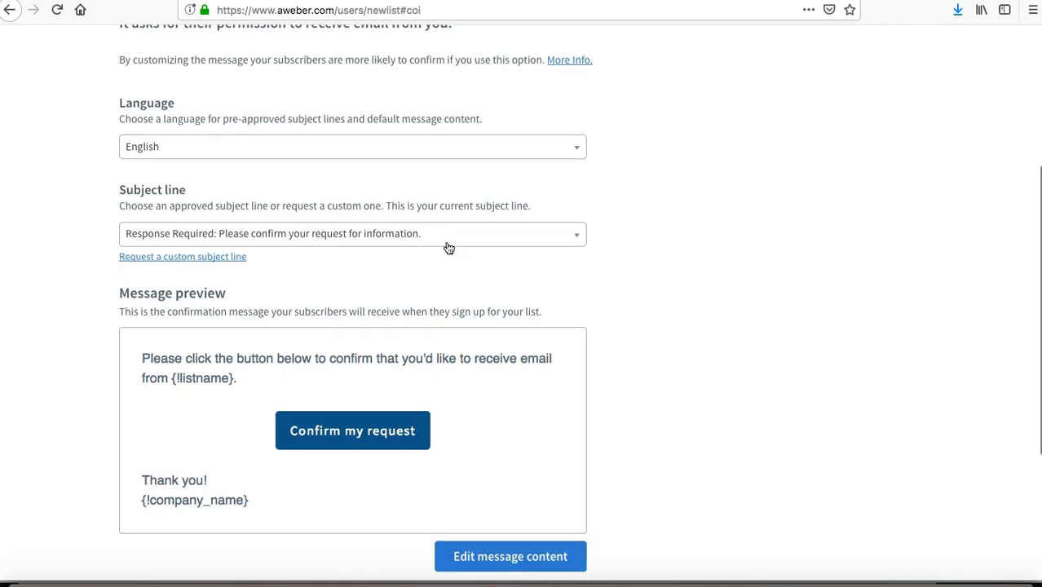
click(389, 241)
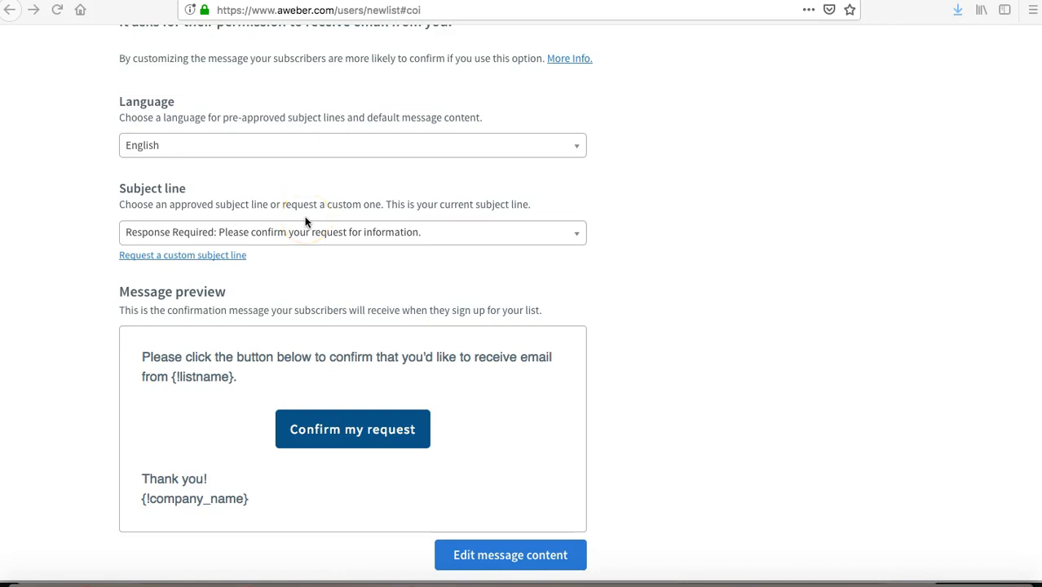
click(304, 310)
scroll(303, 311, down, 5)
scroll(304, 311, up, 2)
click(278, 340)
scroll(275, 340, up, 4)
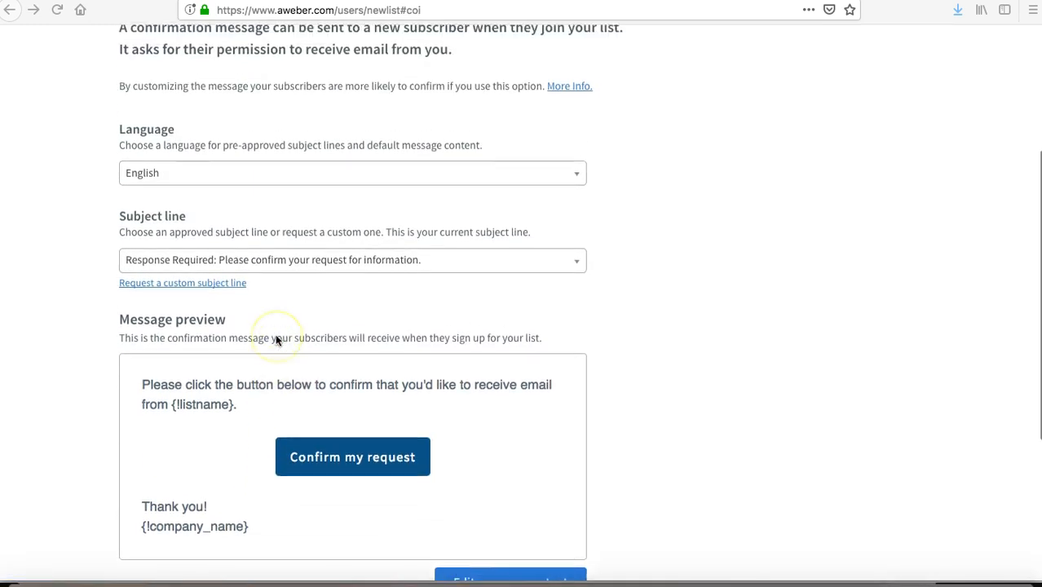
scroll(277, 340, up, 1)
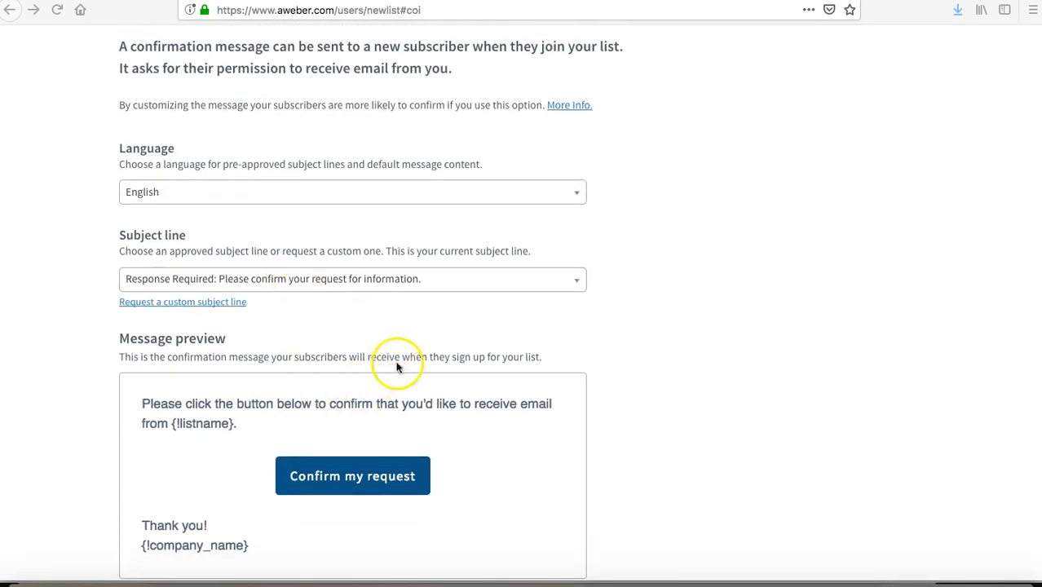
scroll(275, 279, down, 5)
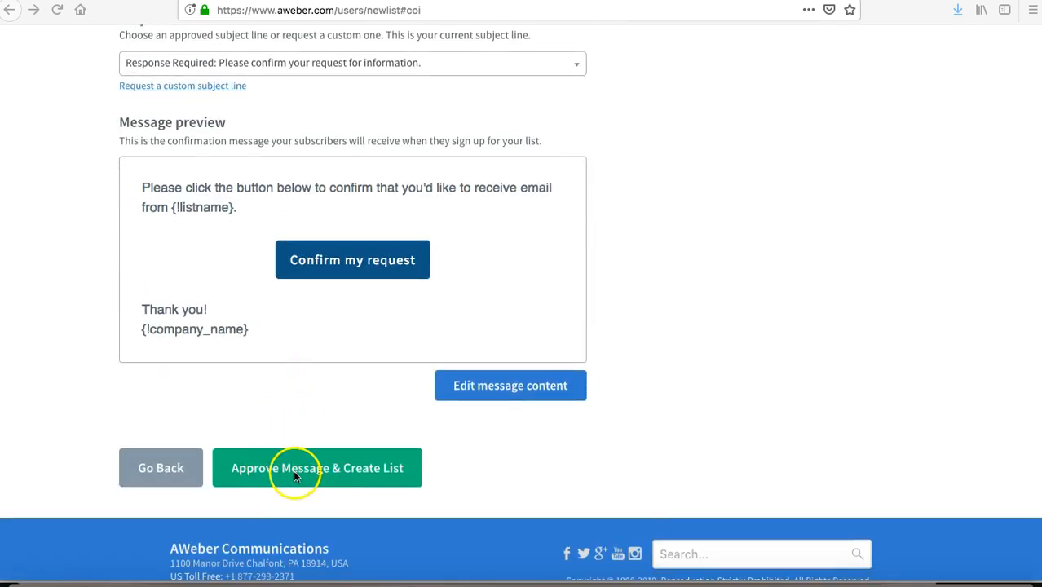
click(292, 470)
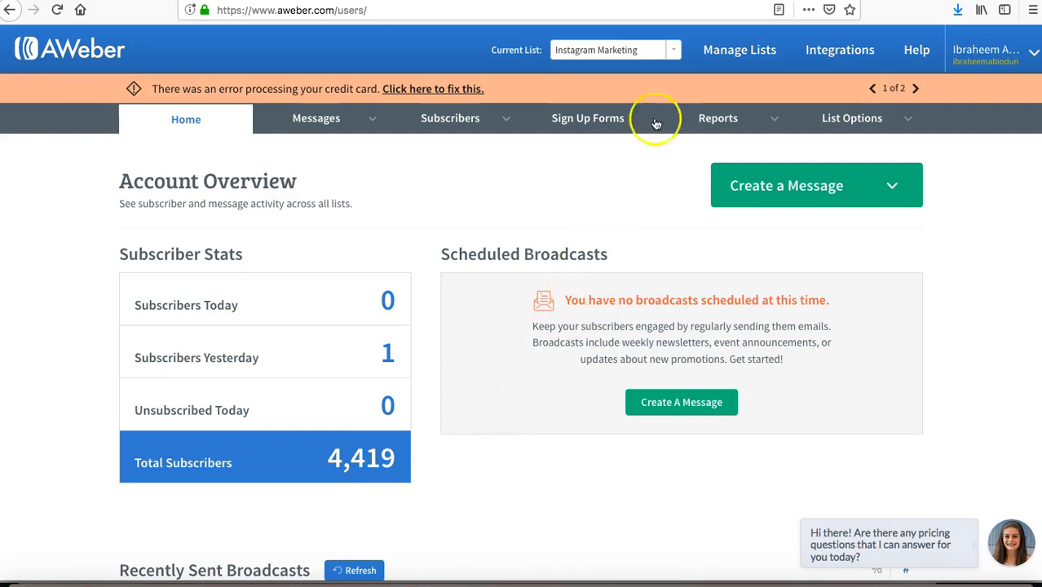
- Open the account's list management page and go to the Instagram Marketing list
click(763, 58)
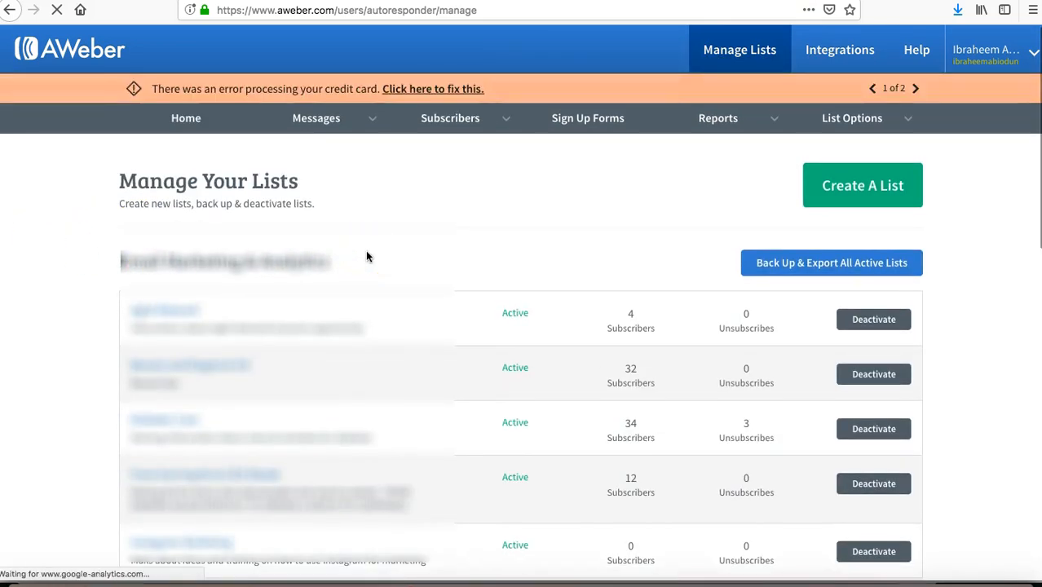
scroll(366, 256, down, 1)
scroll(366, 256, down, 1)
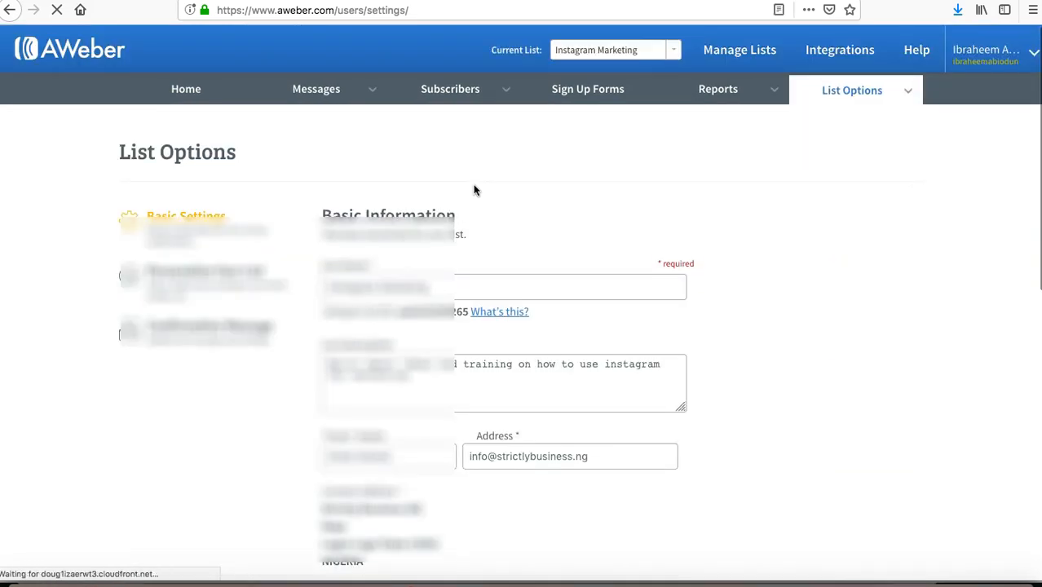
- Review the Instagram Marketing list's basic settings, including its name, description, sender details, contact address and notifications
click(447, 325)
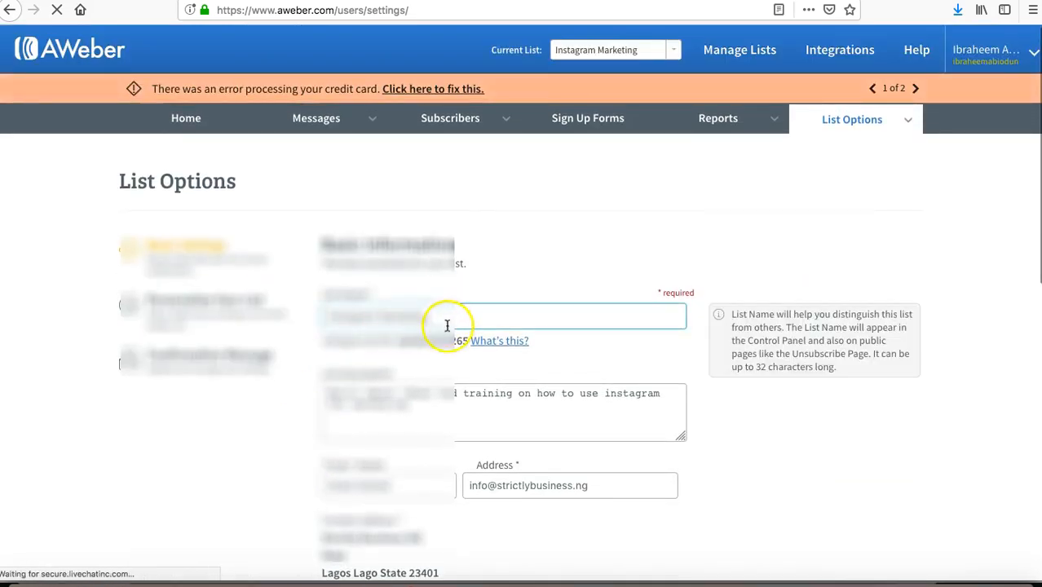
click(410, 395)
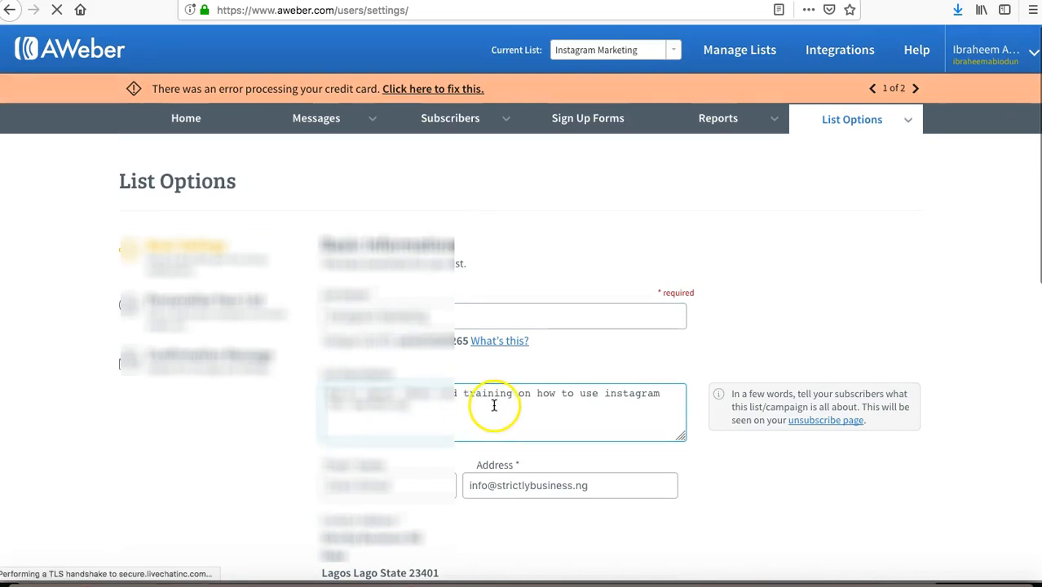
scroll(494, 405, down, 4)
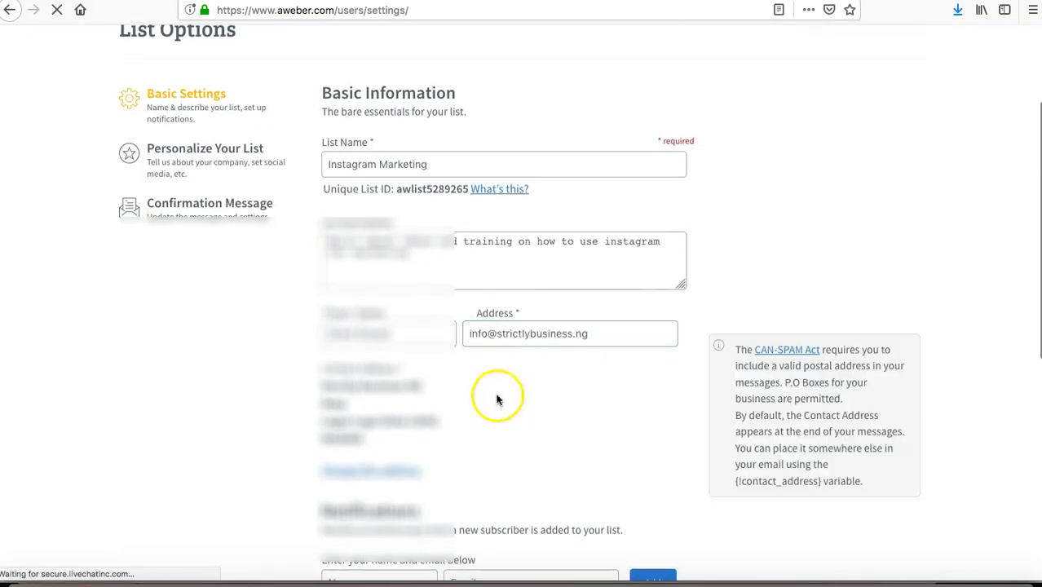
scroll(469, 457, down, 6)
scroll(477, 420, up, 6)
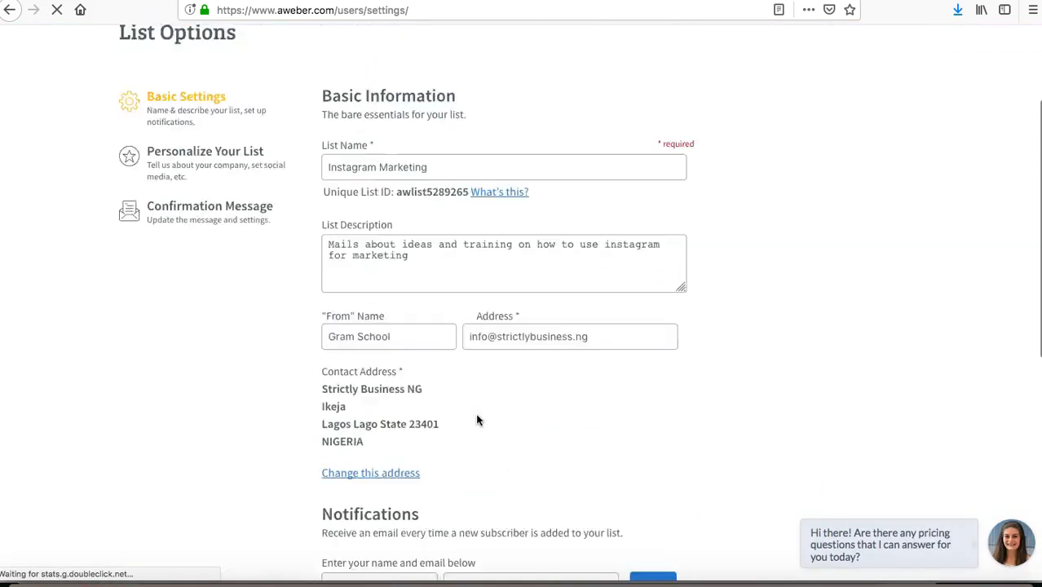
scroll(477, 419, up, 2)
- Open the list's confirmation message settings and turn off the confirmation message for AWeber sign up forms
click(214, 286)
click(221, 409)
scroll(309, 401, down, 10)
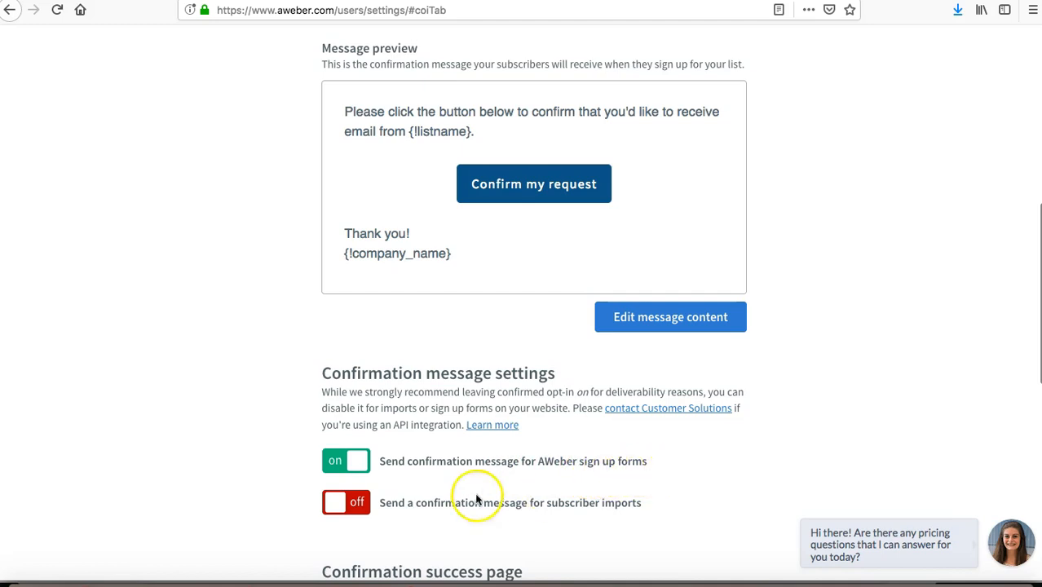
click(342, 465)
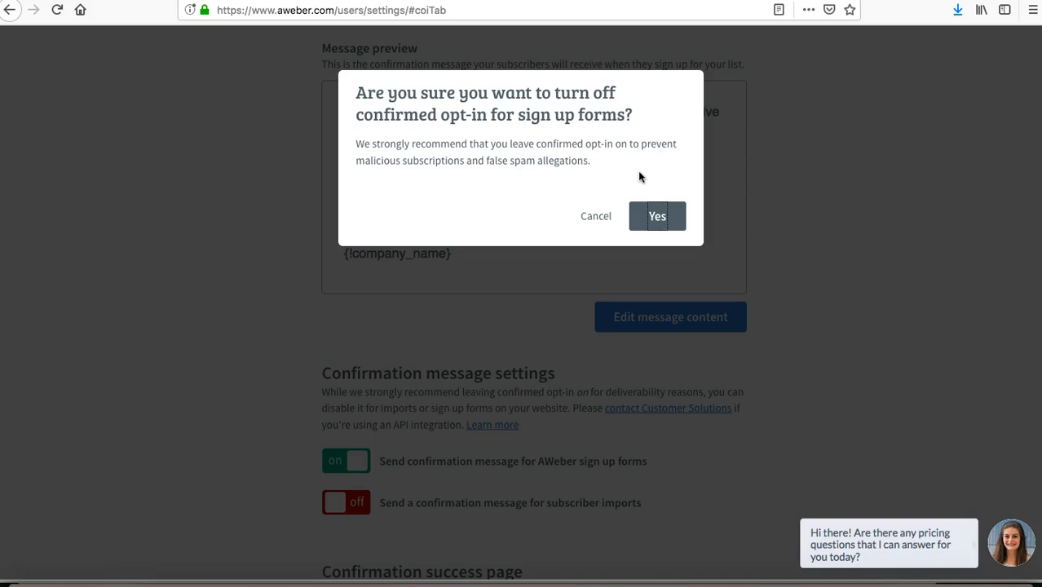
click(671, 216)
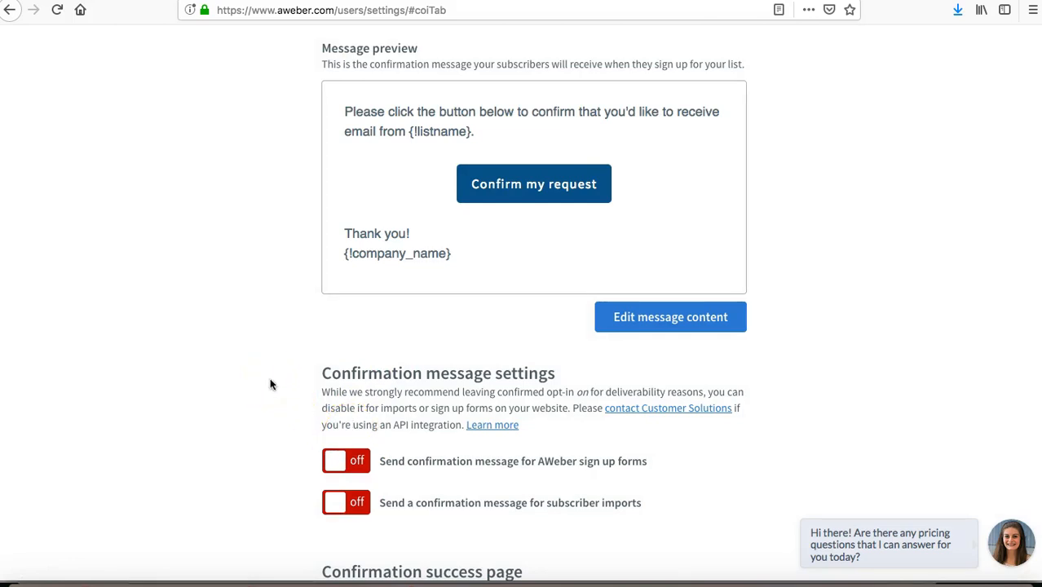
- Leave the custom success page URL empty and save the list's confirmation message settings
scroll(272, 385, up, 1)
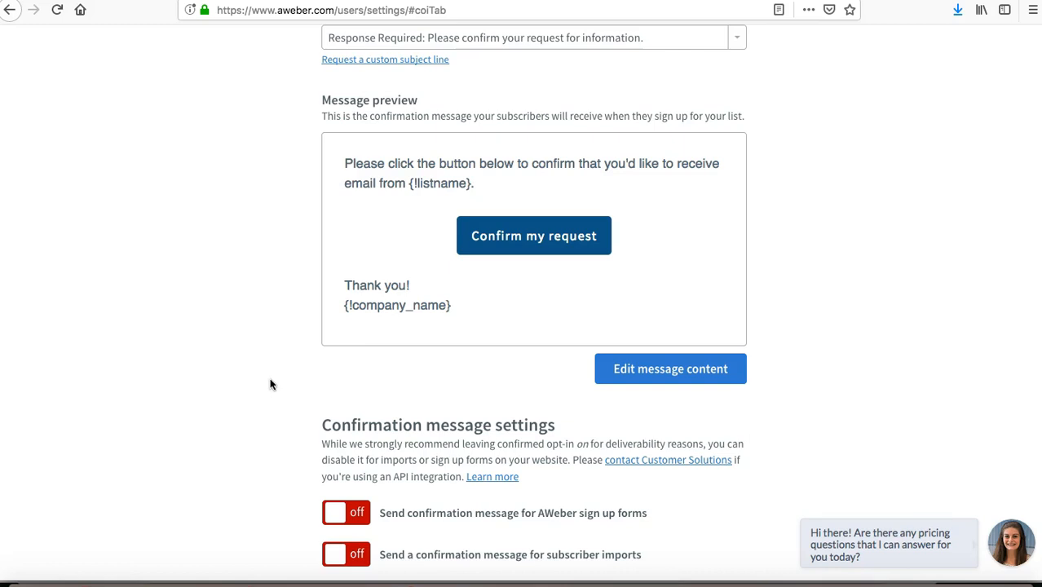
click(239, 403)
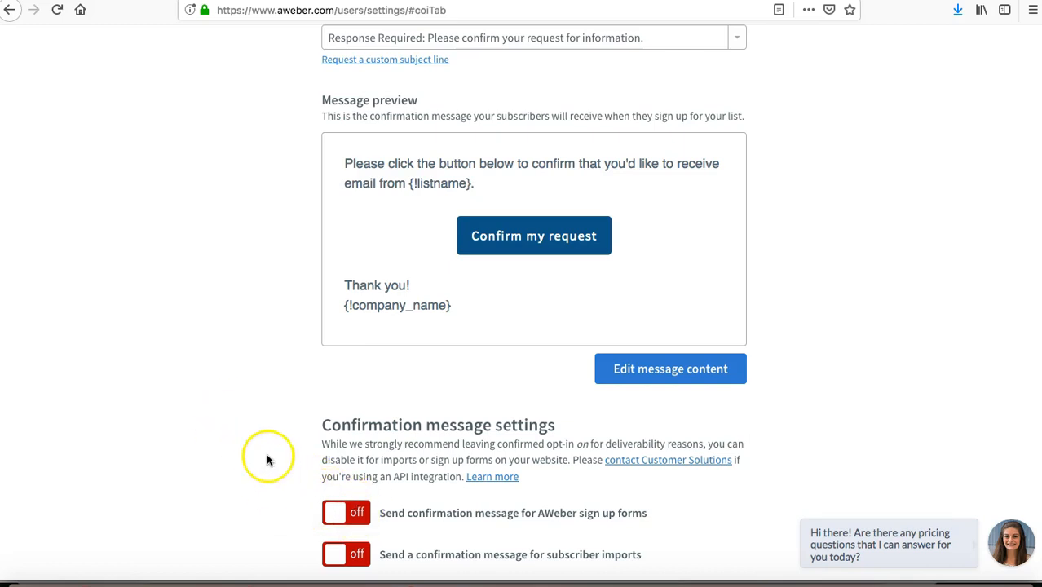
scroll(268, 461, down, 5)
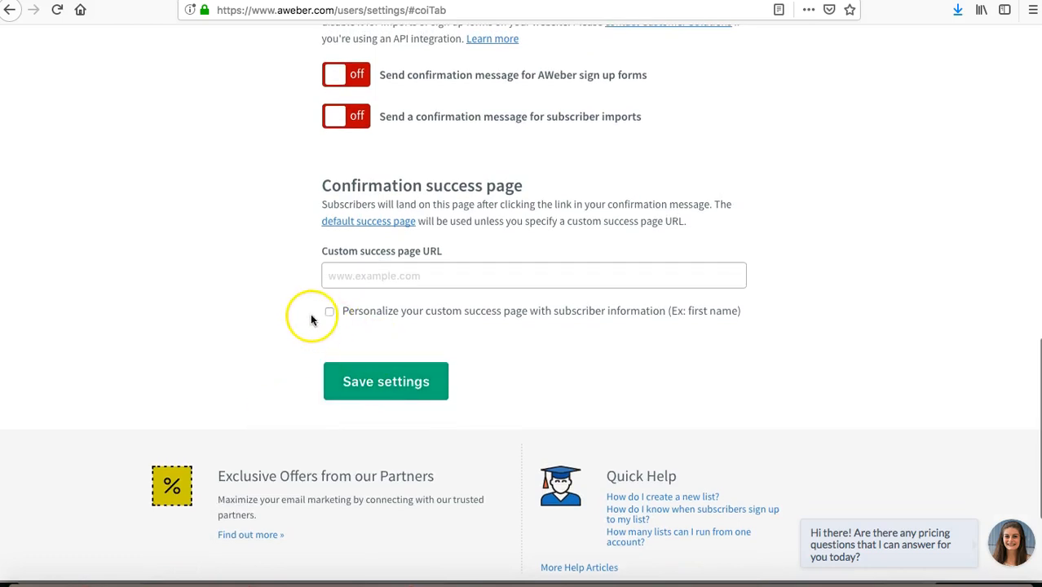
scroll(310, 318, up, 2)
click(400, 494)
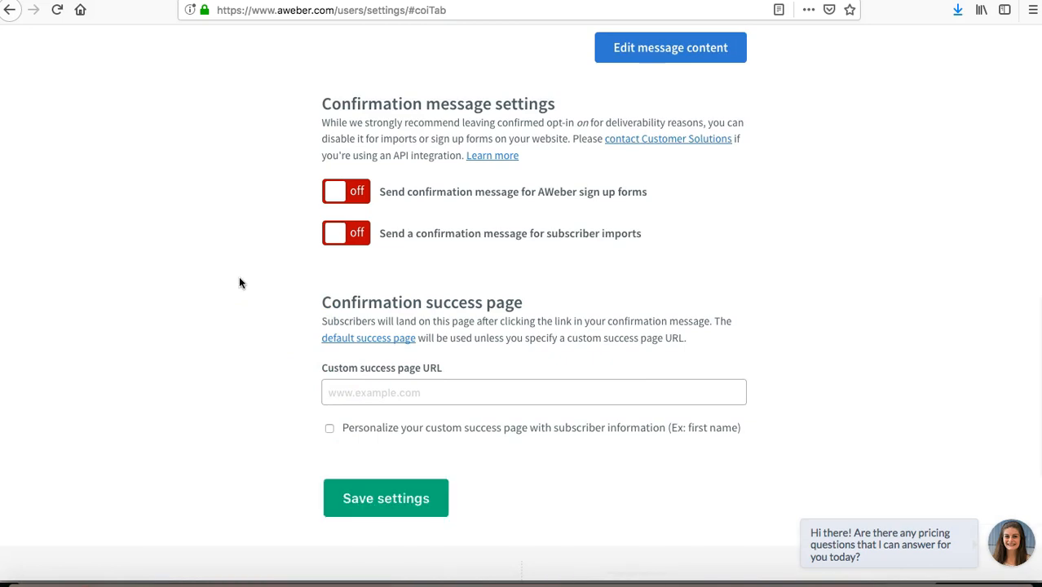
- Look through the current list selector and keep Instagram Marketing as the current list
scroll(239, 283, up, 10)
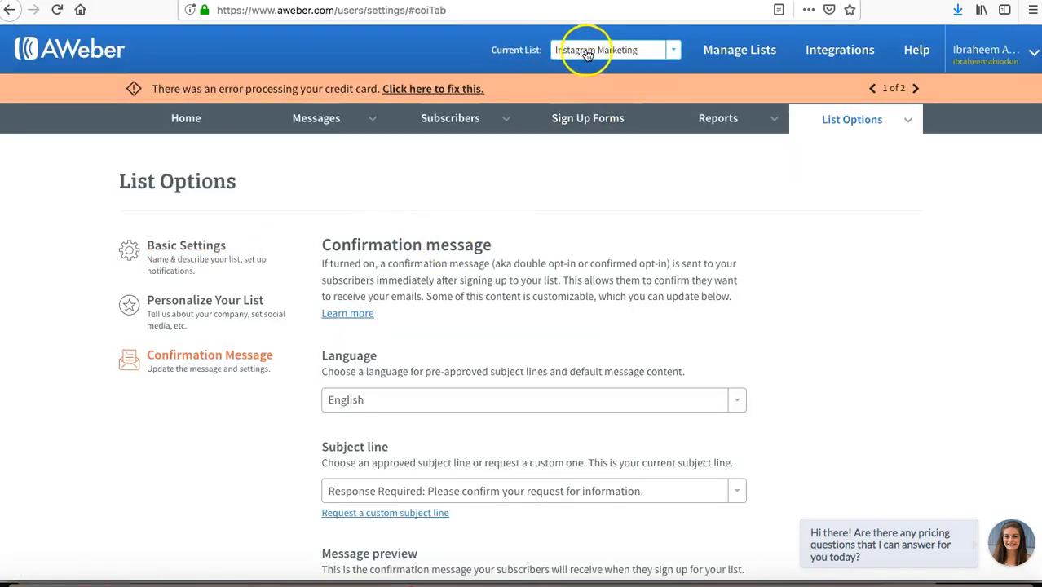
click(673, 50)
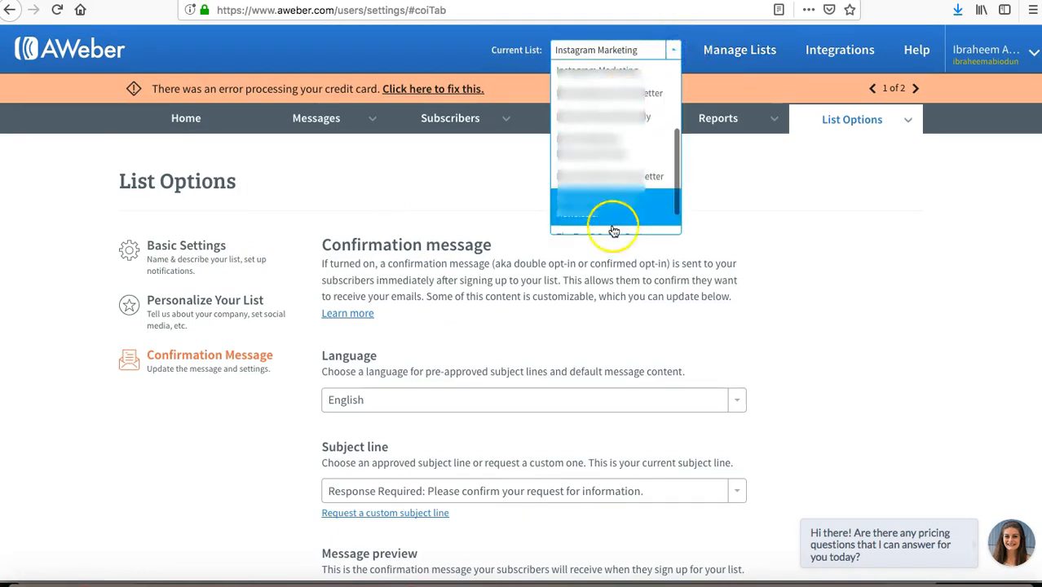
click(527, 155)
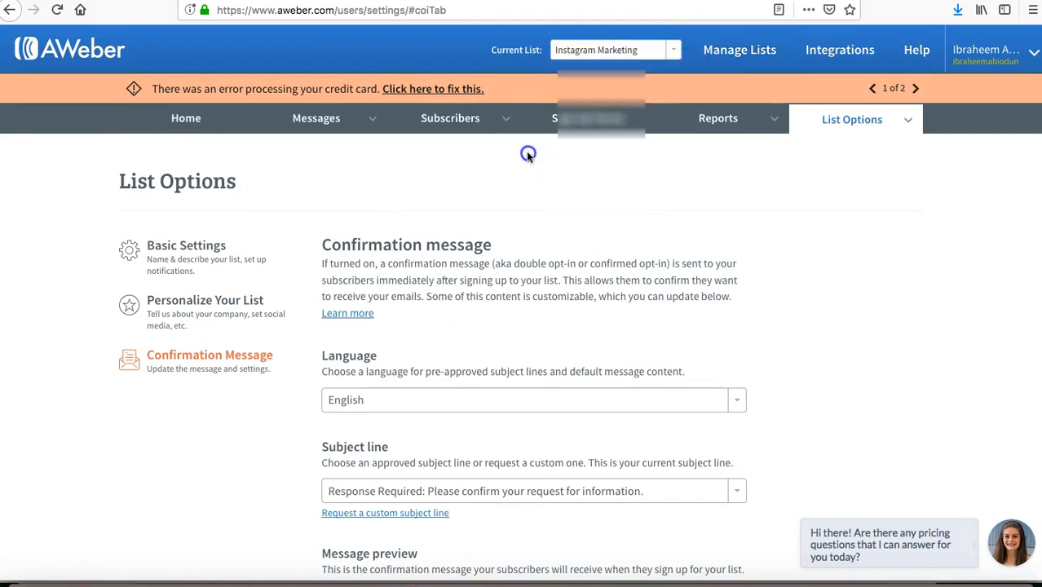
click(634, 53)
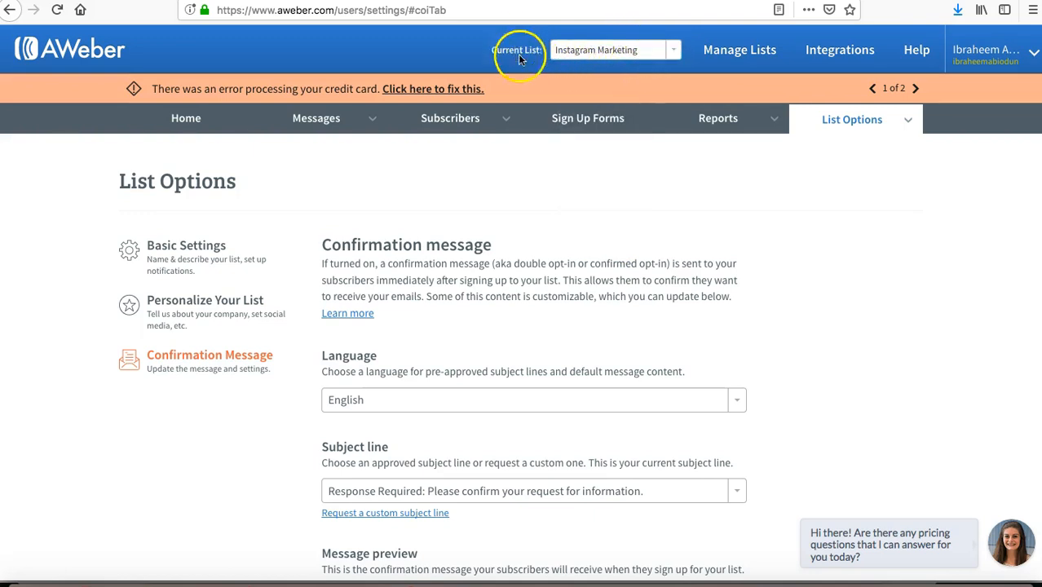
- Open the sign up forms page for the Instagram Marketing list
click(581, 122)
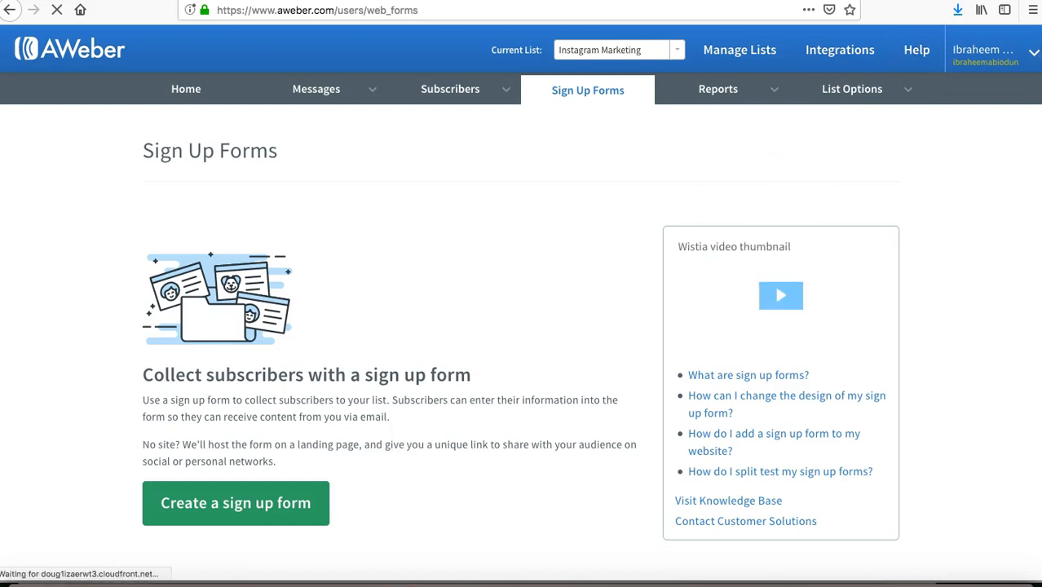
- Open the example ebook page strictlybusiness.ng/top-5 in a new browser tab
click(1007, 0)
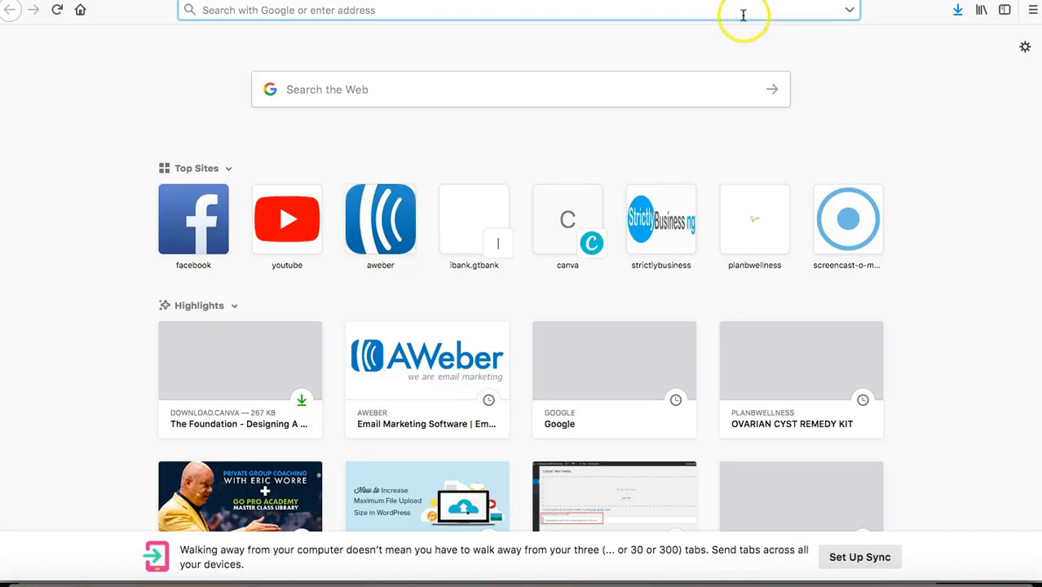
text(strictlybusiness.ng/)
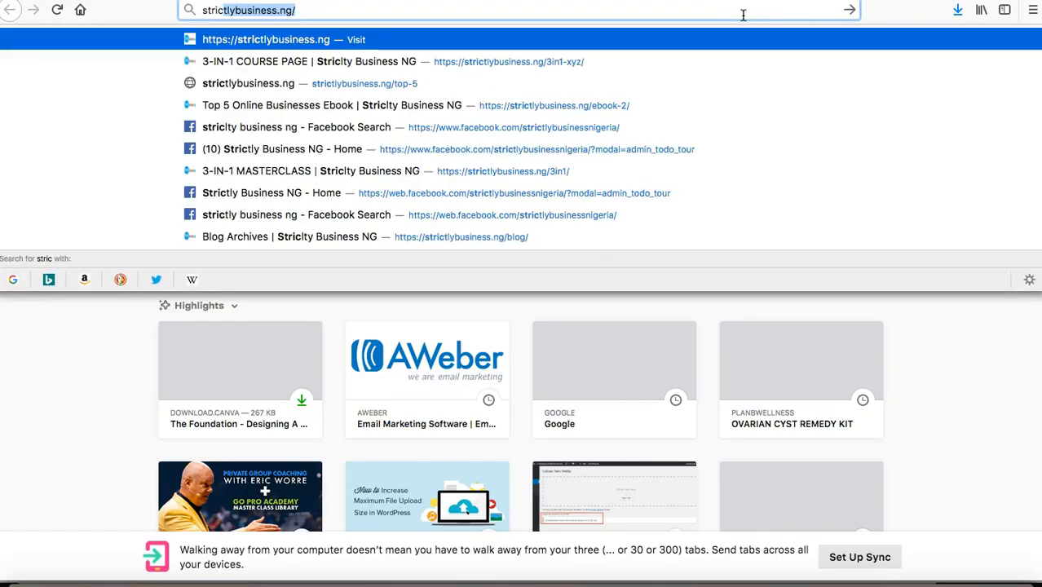
click(660, 85)
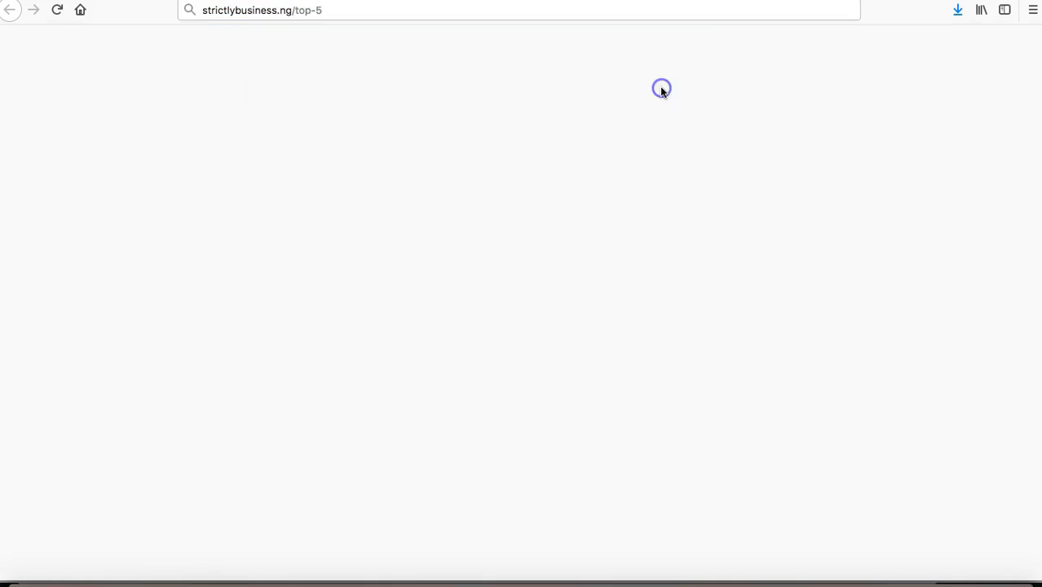
click(505, 143)
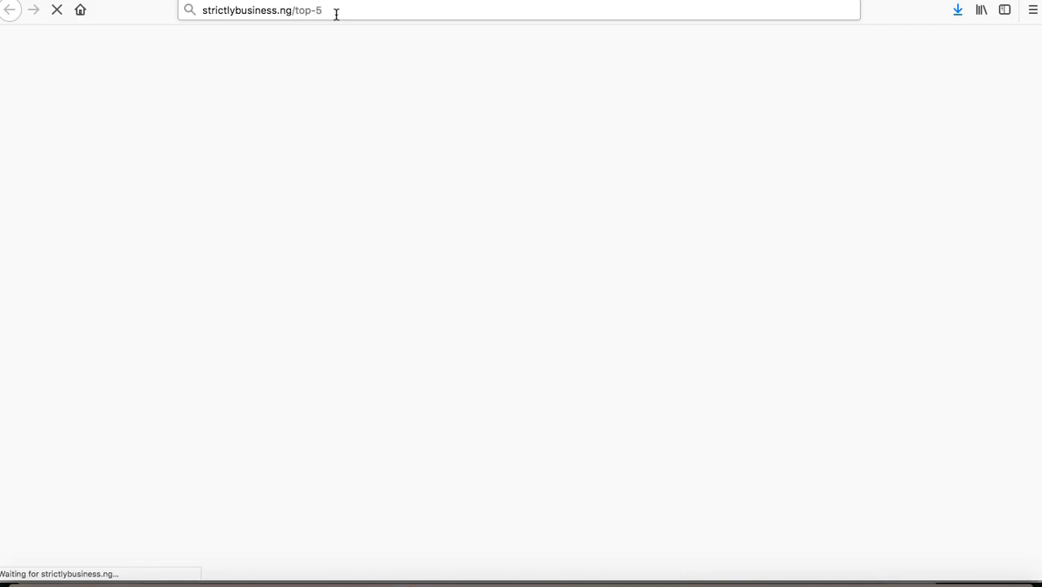
click(305, 14)
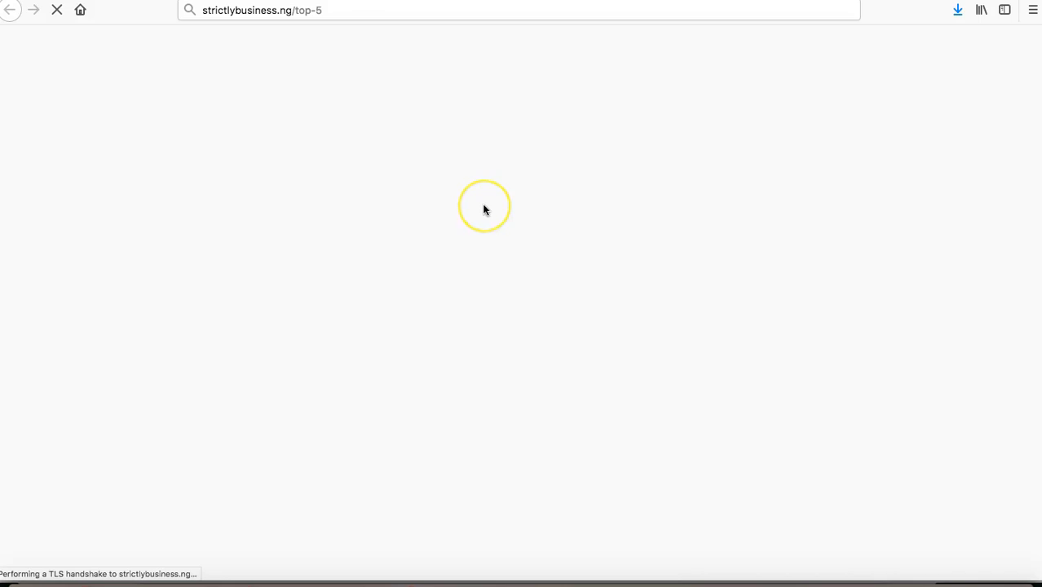
- Review the ebook landing page and follow its download link to examine the name and email opt-in form
scroll(368, 217, down, 2)
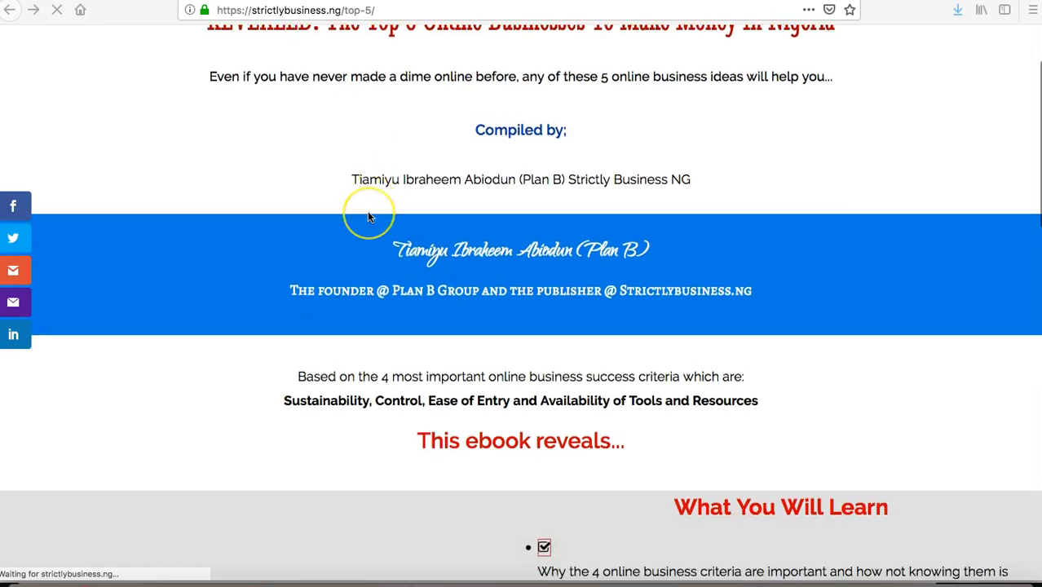
scroll(368, 216, down, 10)
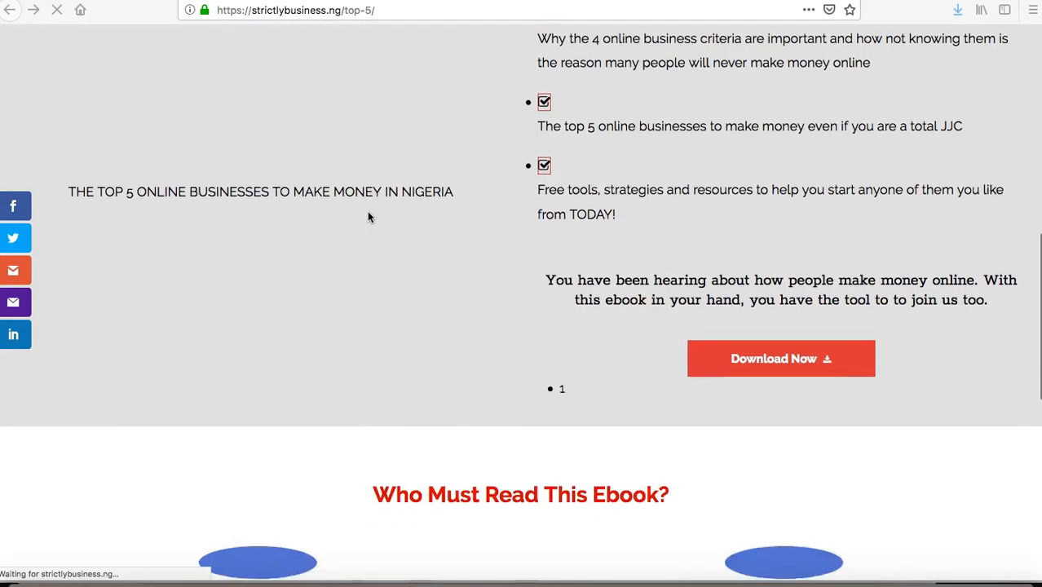
scroll(368, 215, down, 3)
scroll(369, 213, up, 4)
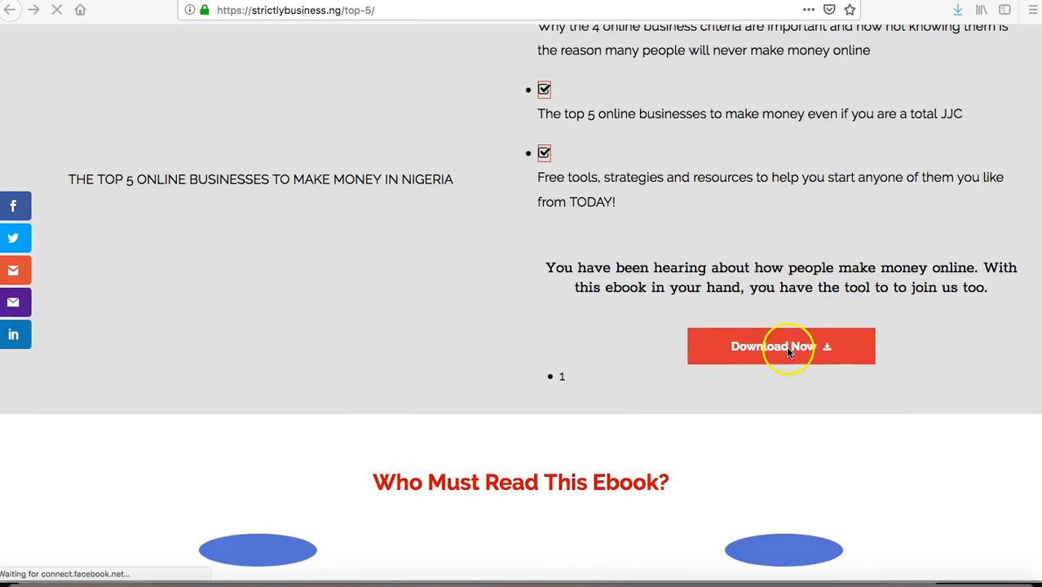
click(789, 346)
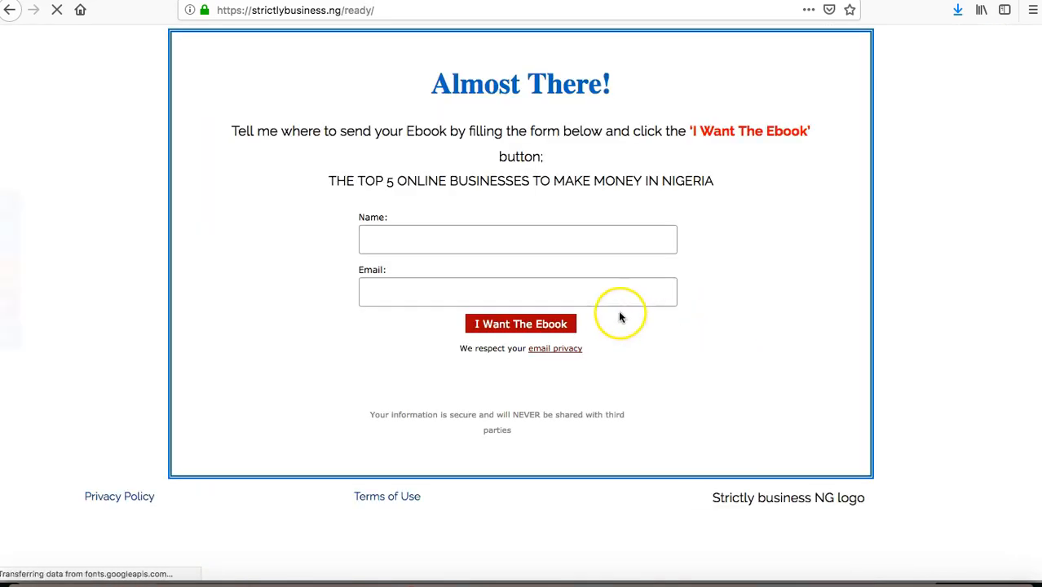
click(483, 243)
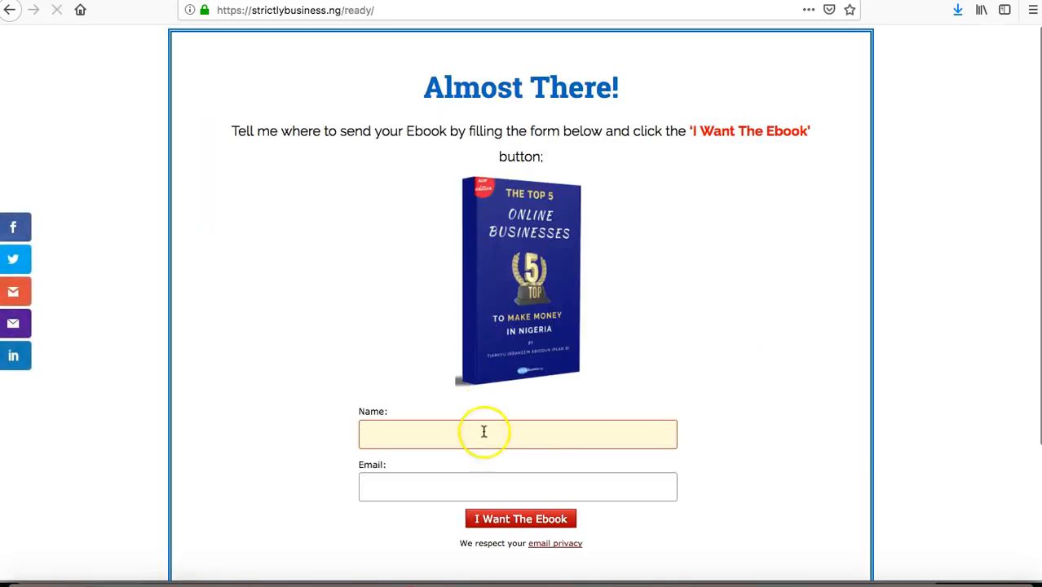
click(452, 499)
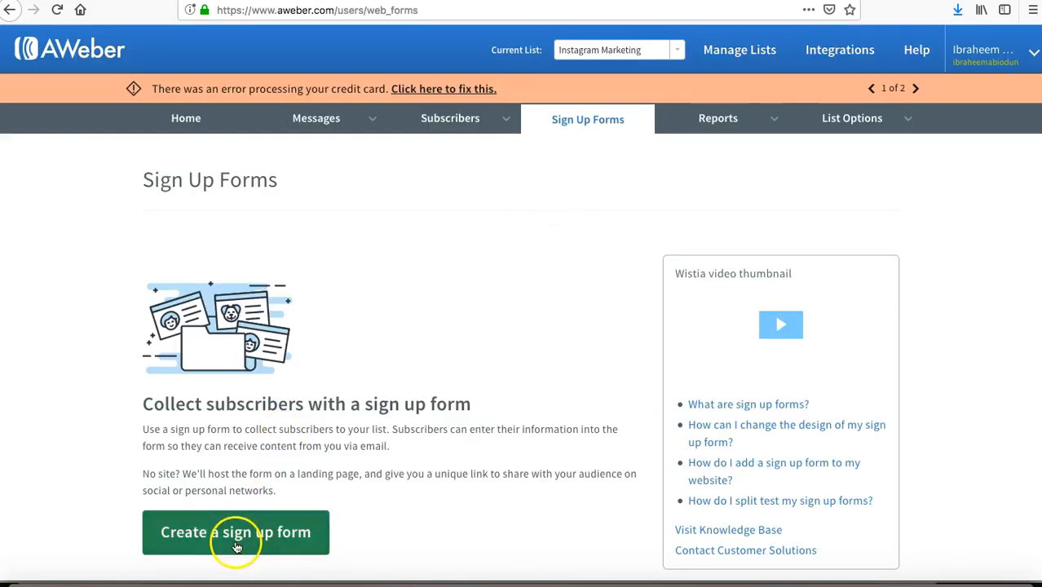
- Start a new sign up form for the Instagram Marketing list and compare its default design with the example opt-in form
click(236, 535)
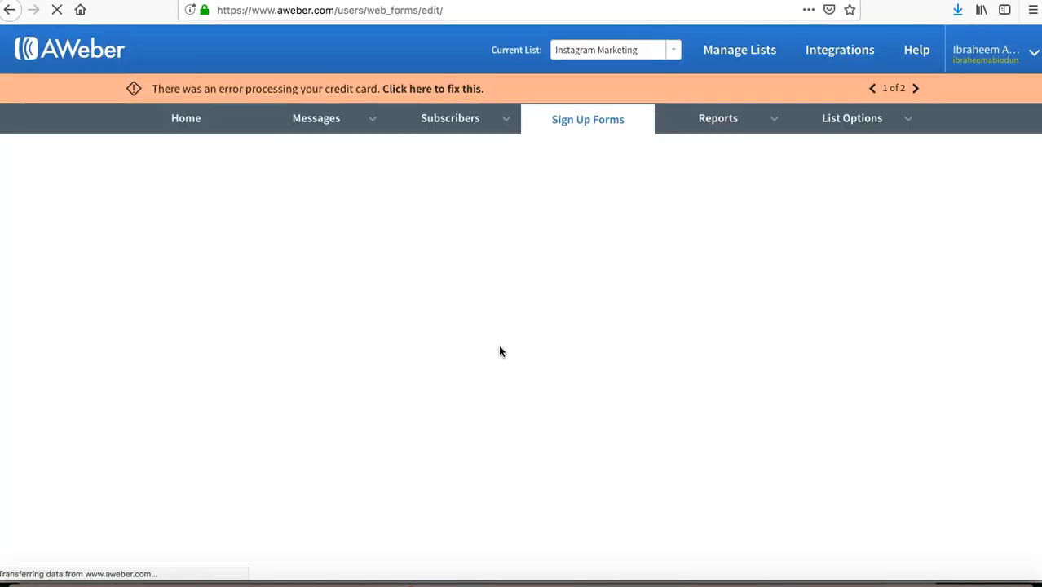
click(496, 401)
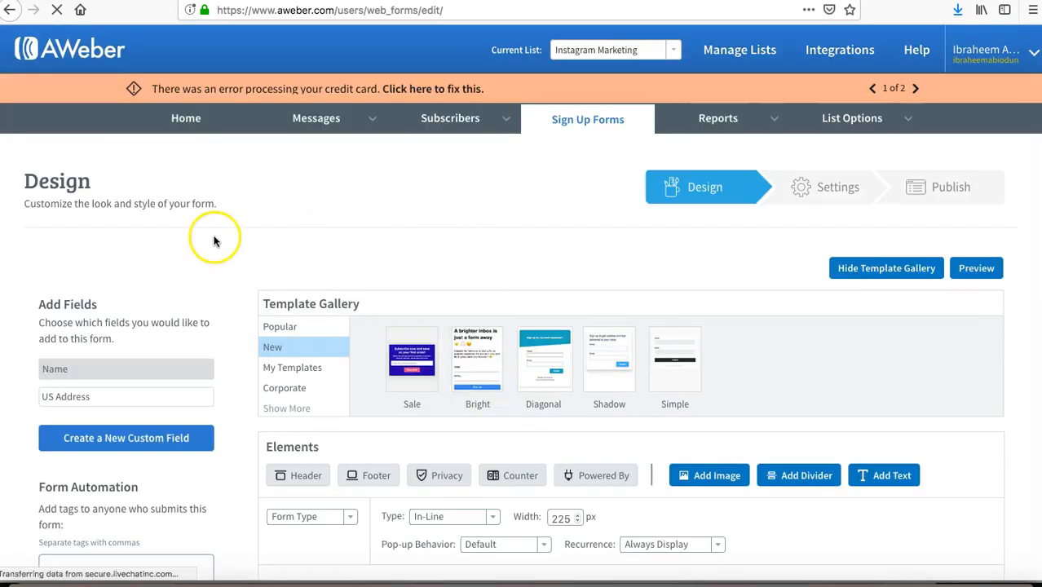
scroll(216, 269, down, 2)
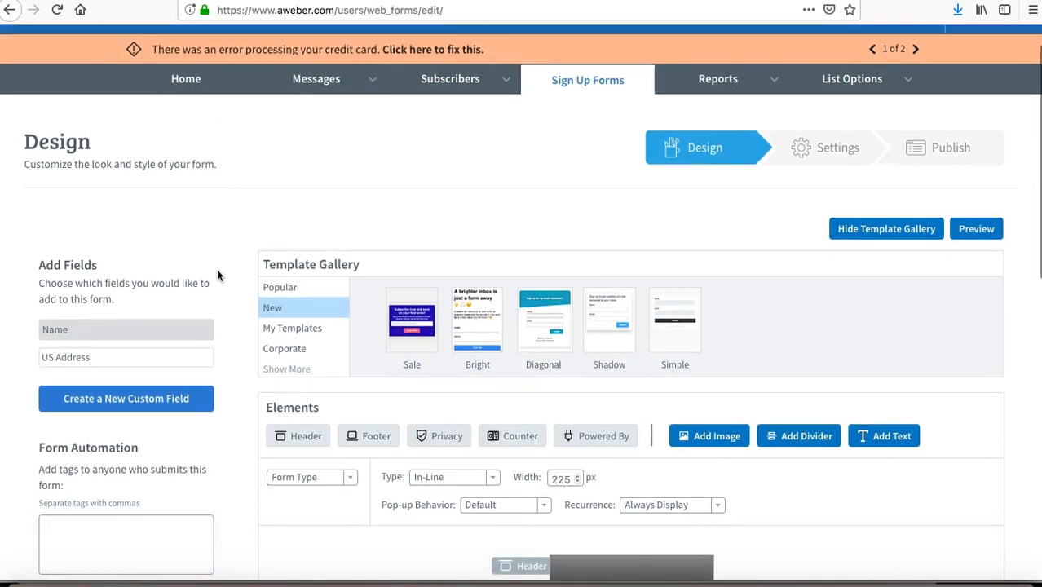
scroll(218, 276, down, 3)
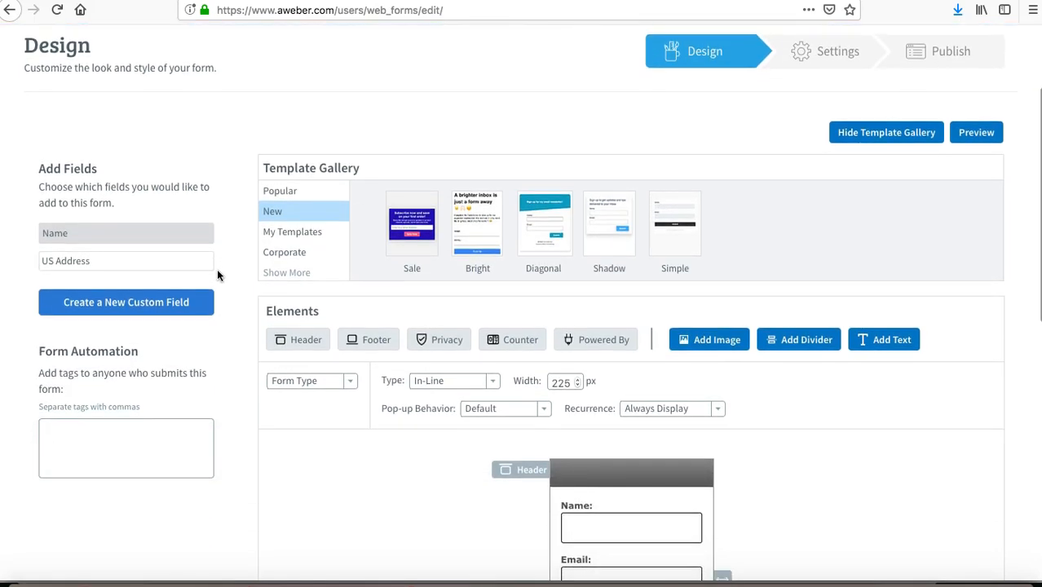
scroll(218, 275, down, 4)
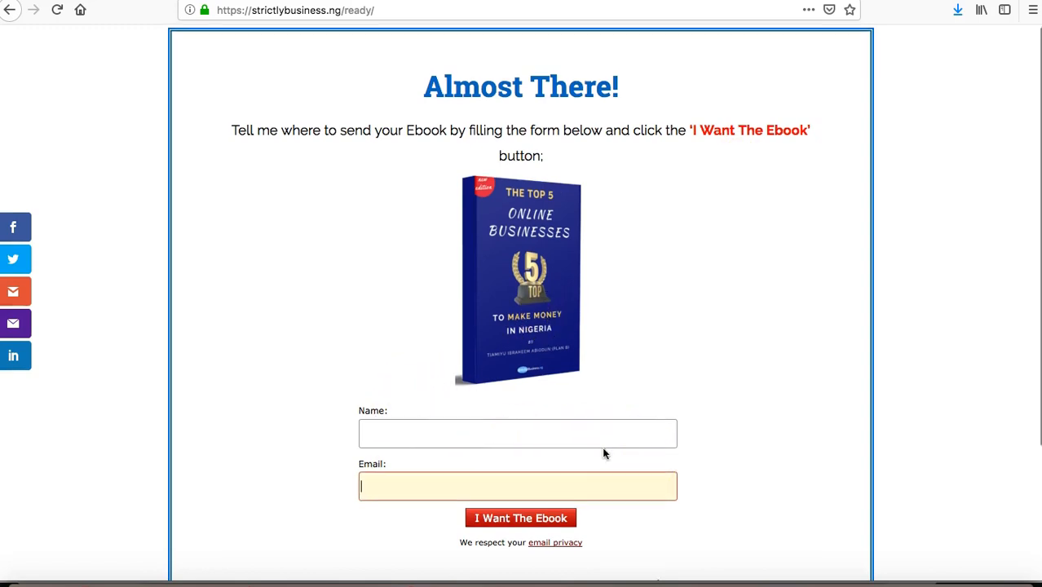
scroll(605, 452, down, 1)
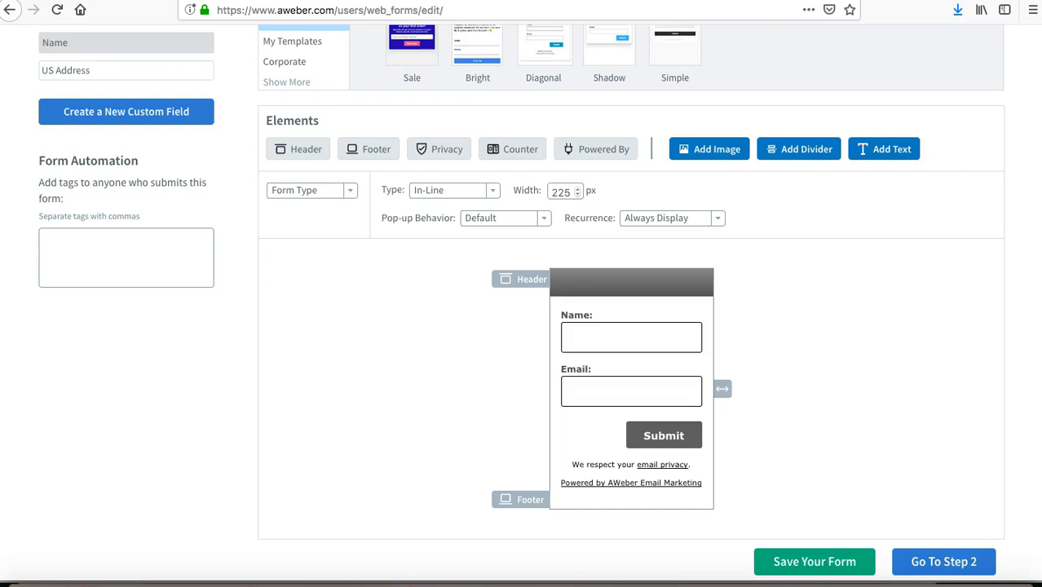
- Check the Name field's settings without changing them and browse the Popular form templates, previewing the Download template
click(614, 310)
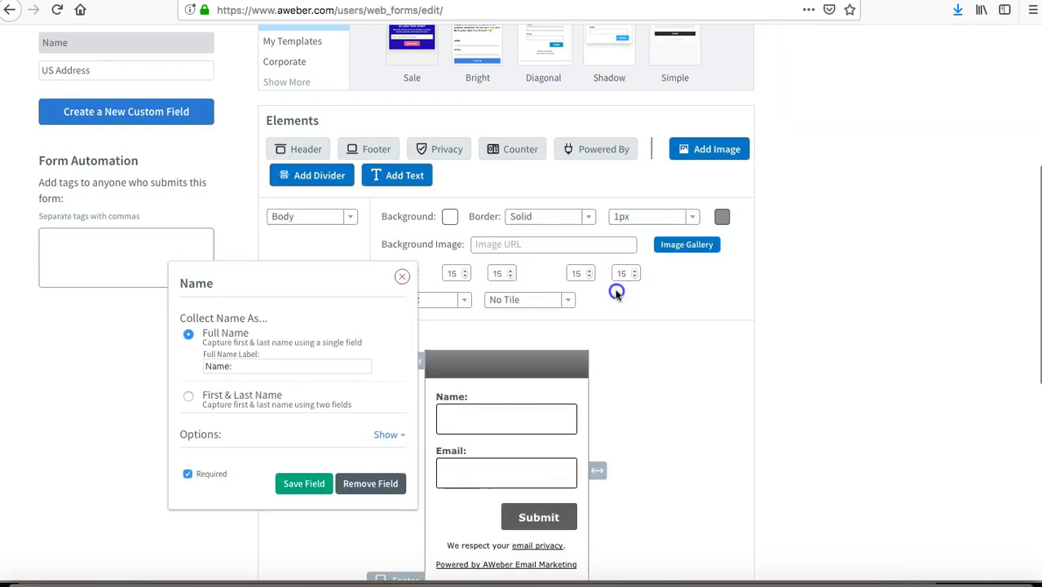
click(401, 278)
scroll(397, 138, up, 2)
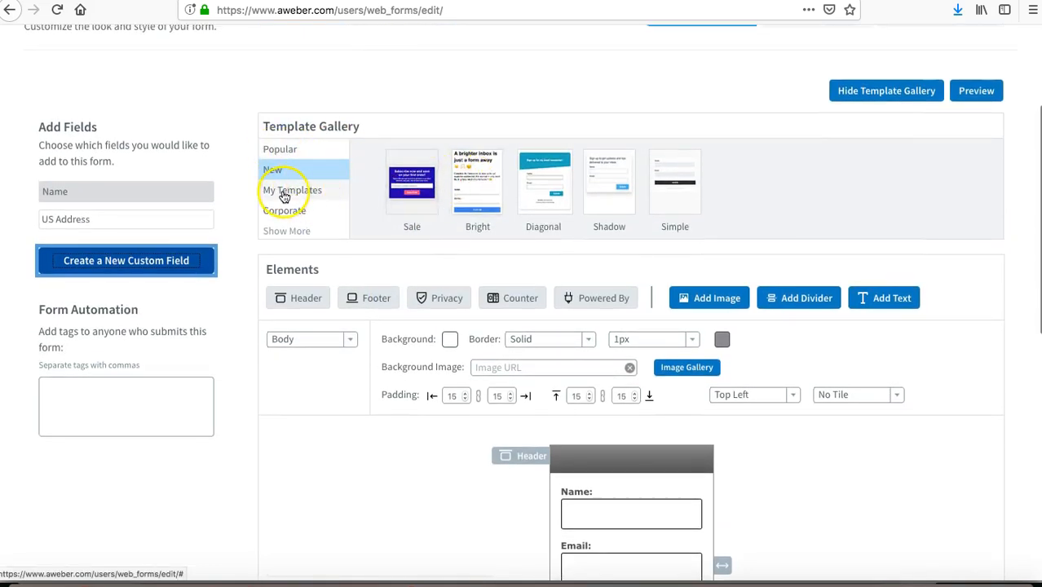
click(282, 149)
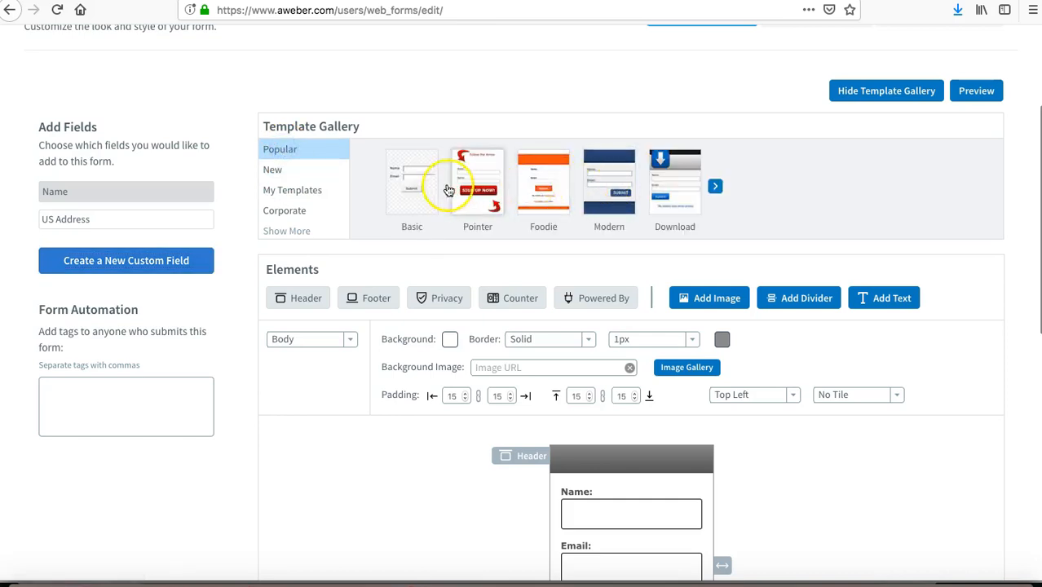
click(683, 180)
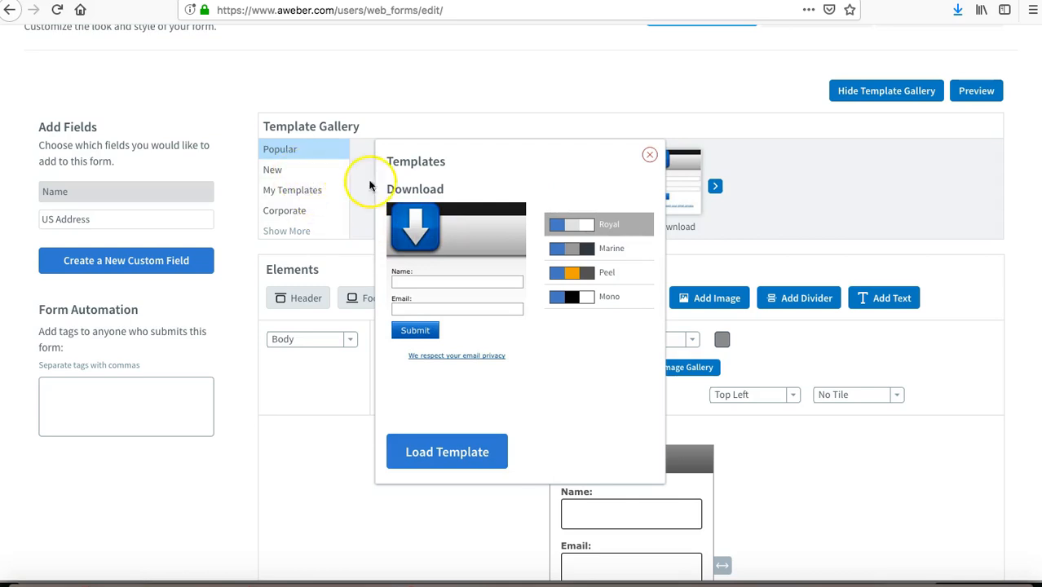
click(650, 155)
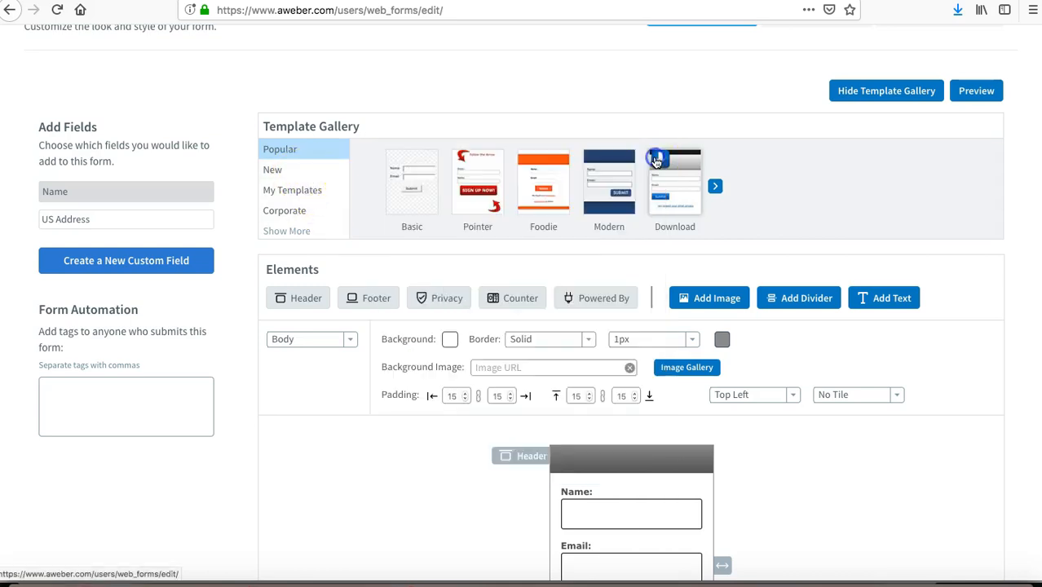
click(717, 188)
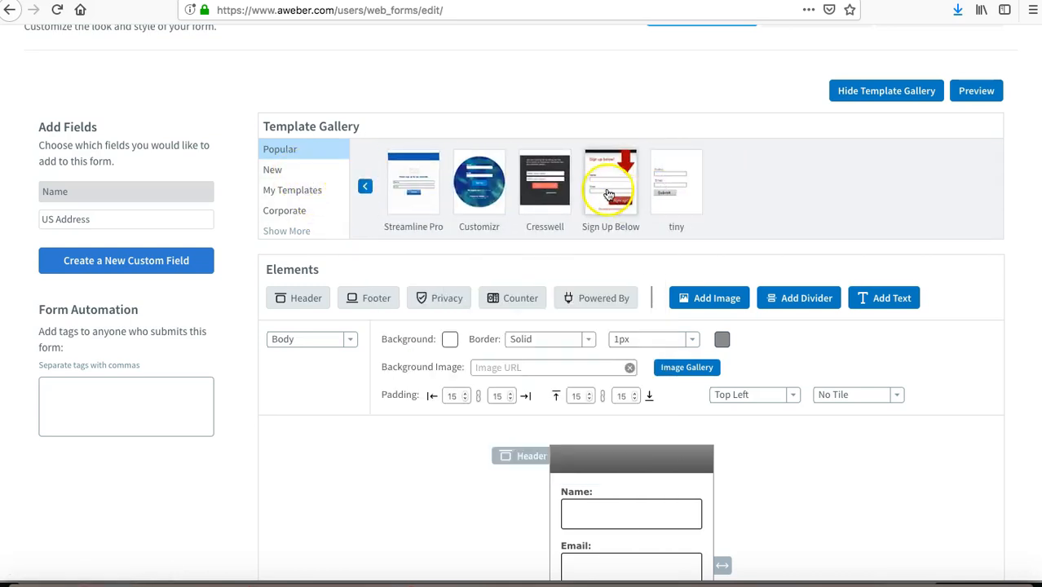
- Load the Sign Up Below template in Big Red into the form and look over the design
click(611, 193)
click(403, 450)
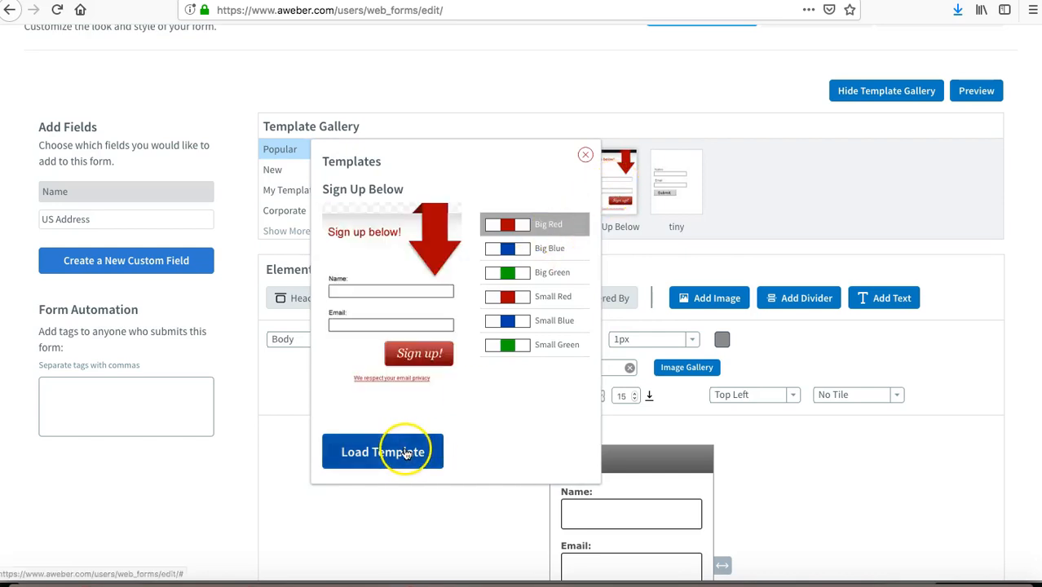
scroll(674, 371, down, 4)
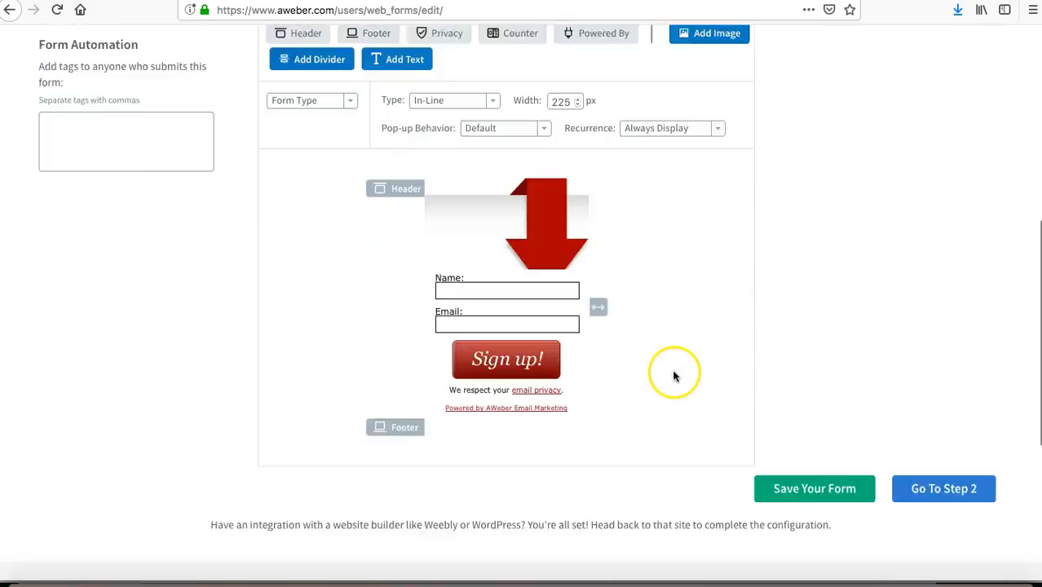
scroll(541, 306, up, 4)
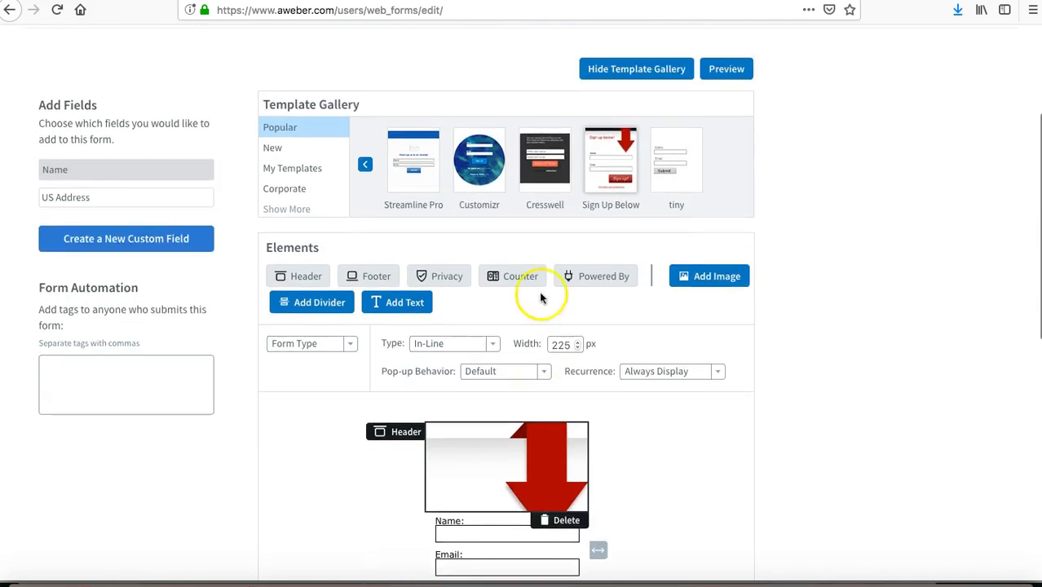
- Load the Cresswell template in the Orange colour scheme into the form and look over its fields and button
click(547, 163)
scroll(571, 416, down, 2)
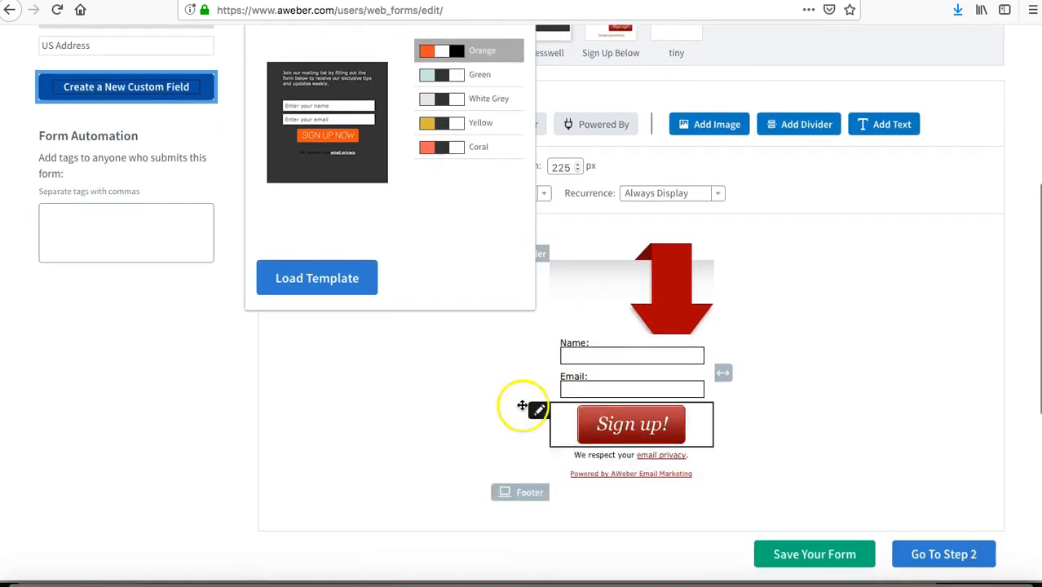
click(341, 282)
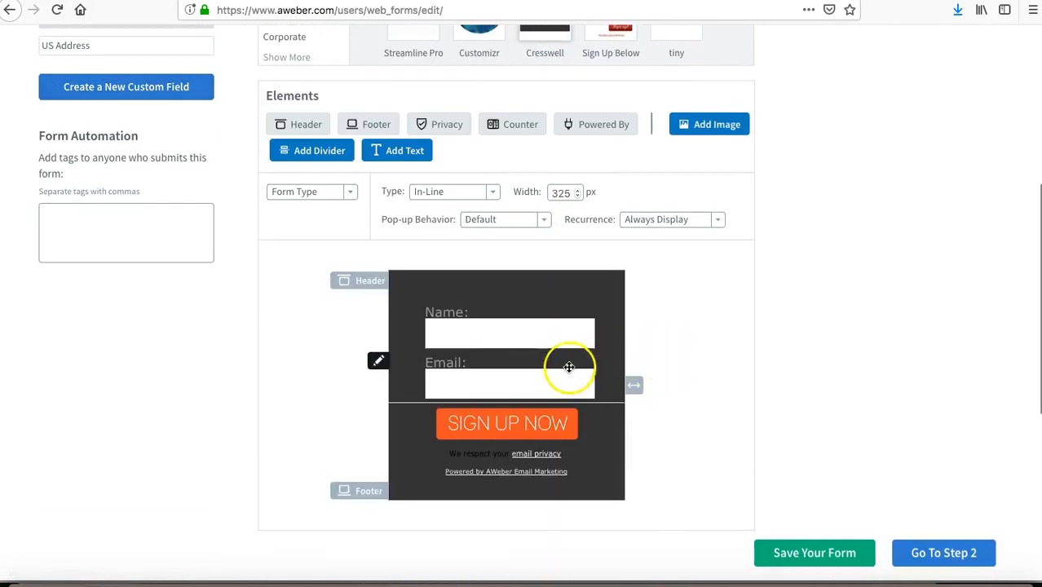
scroll(588, 420, up, 1)
scroll(590, 422, up, 1)
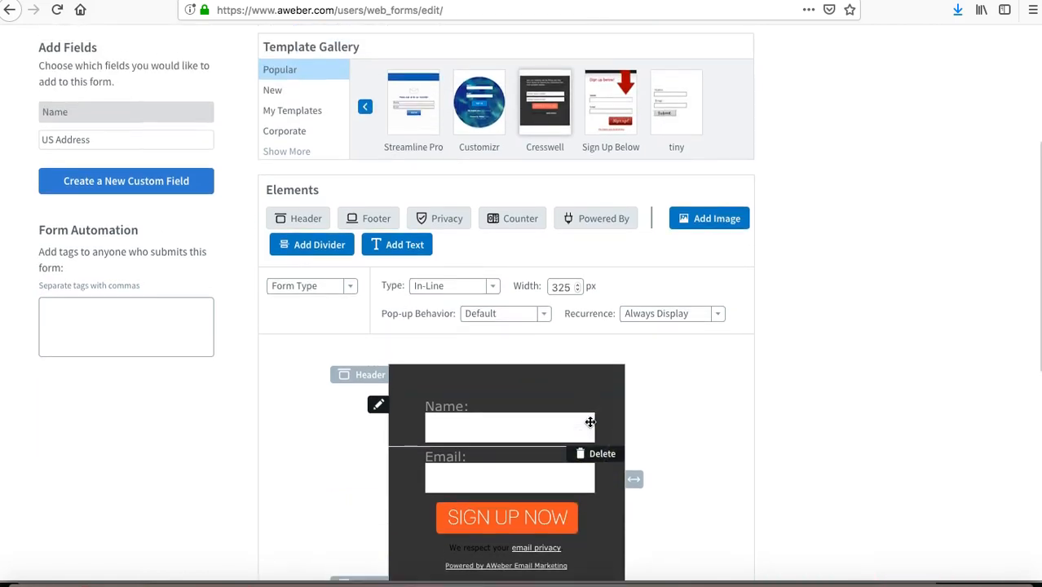
scroll(576, 414, down, 1)
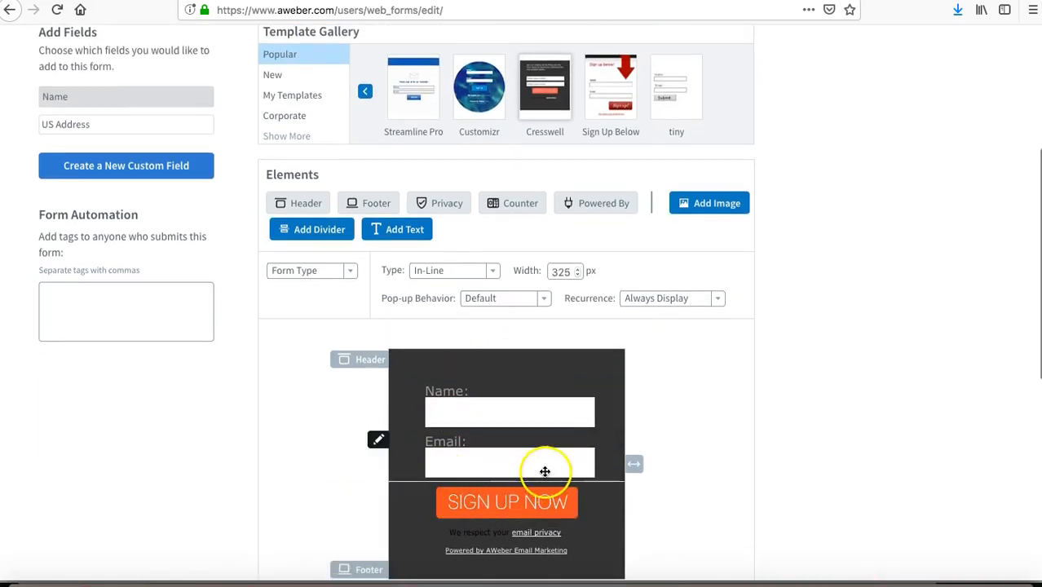
scroll(545, 471, down, 2)
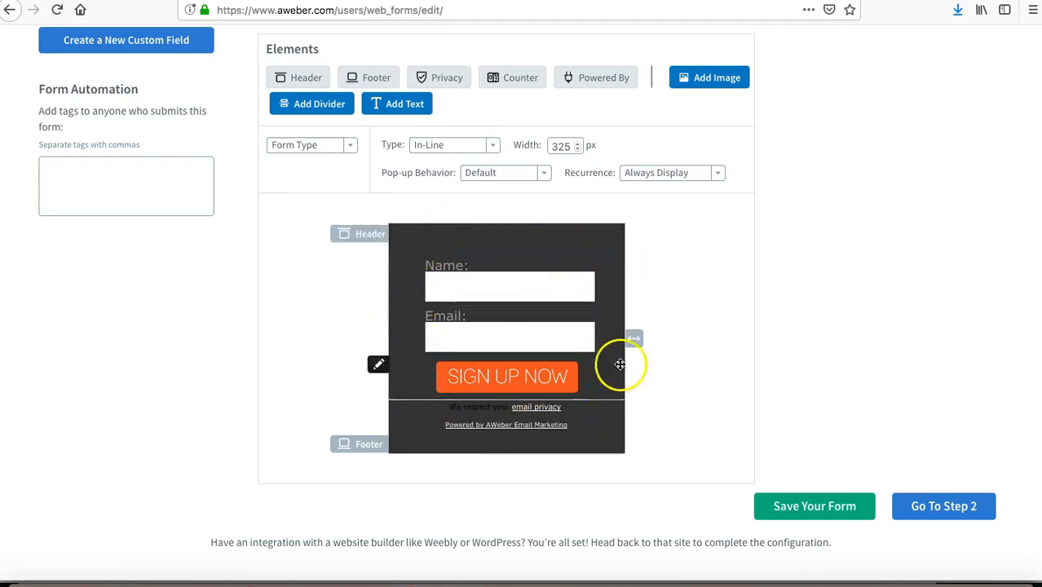
click(494, 247)
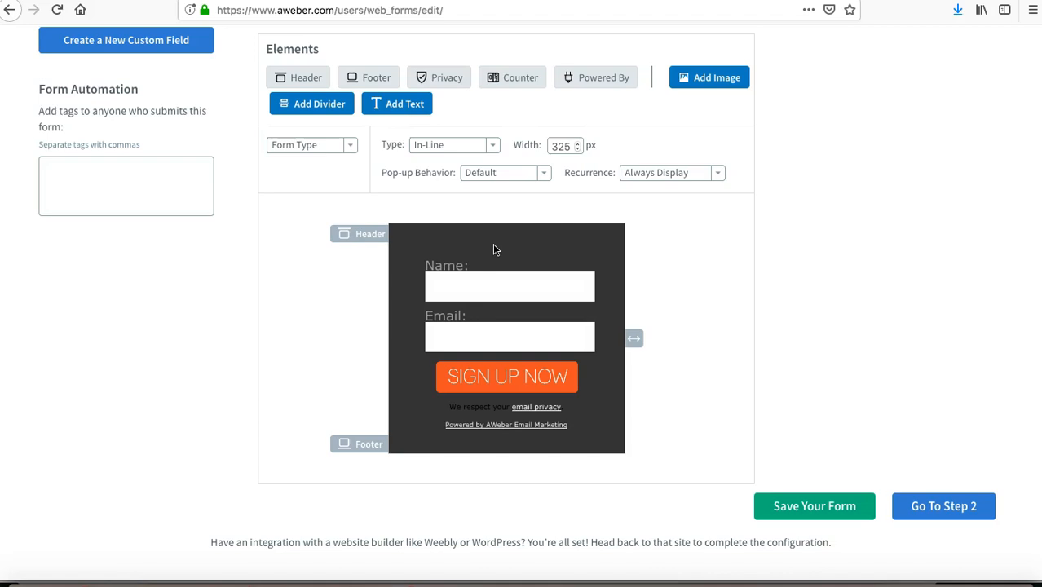
click(510, 244)
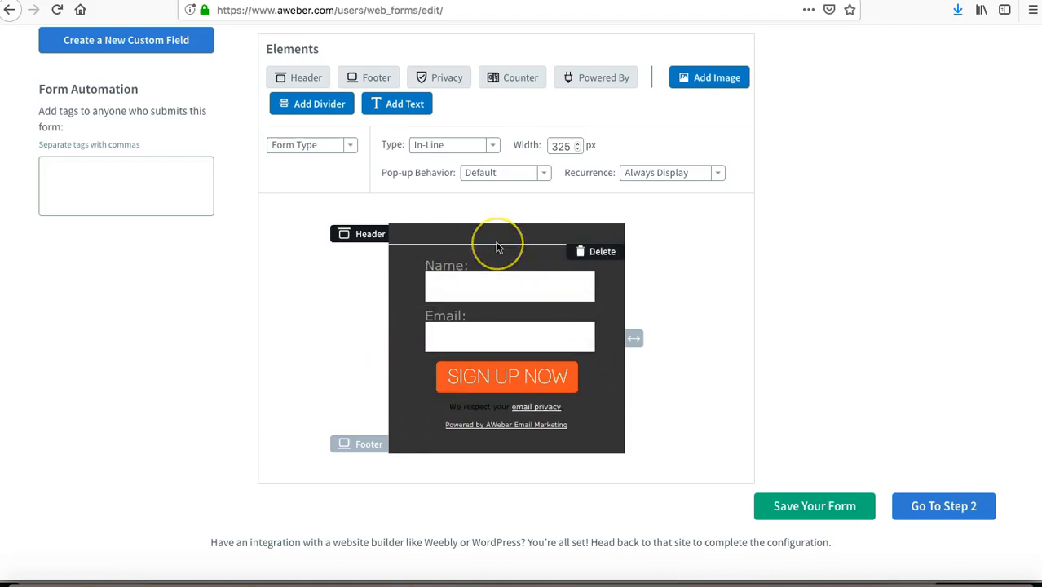
scroll(498, 247, up, 5)
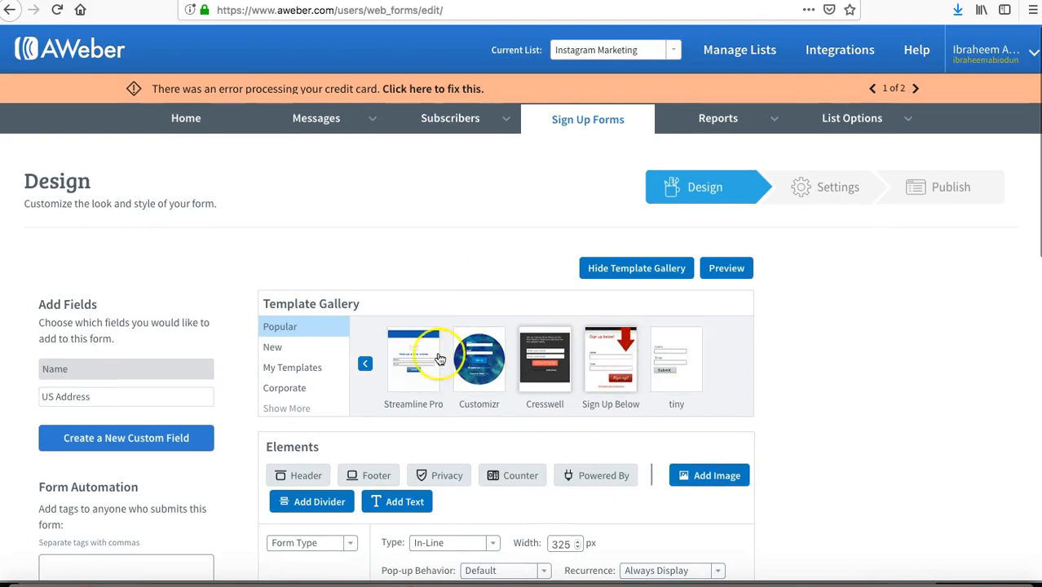
- Load the Basic template from the Popular category into the form
click(366, 363)
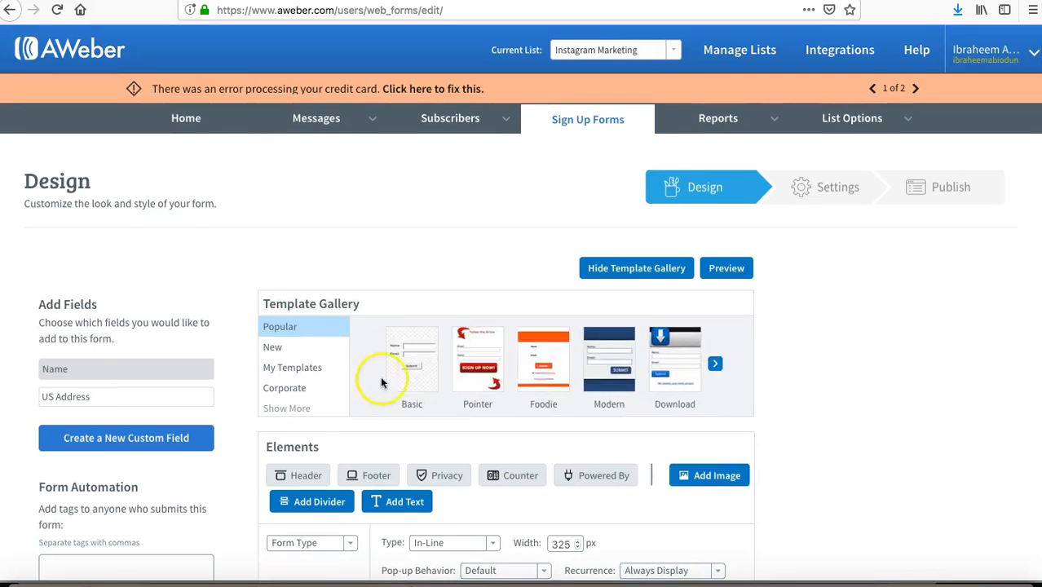
click(413, 357)
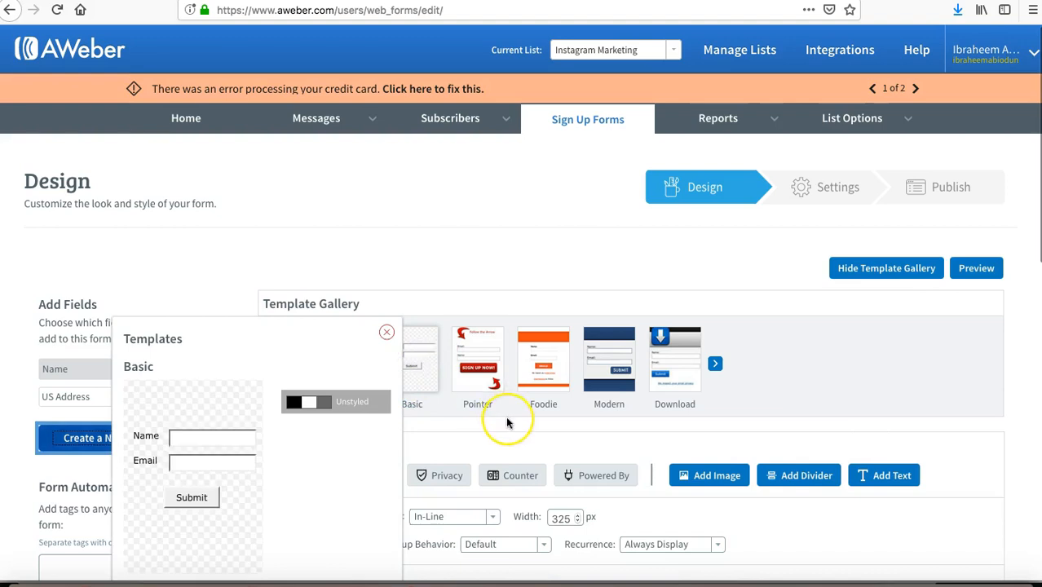
scroll(505, 422, down, 10)
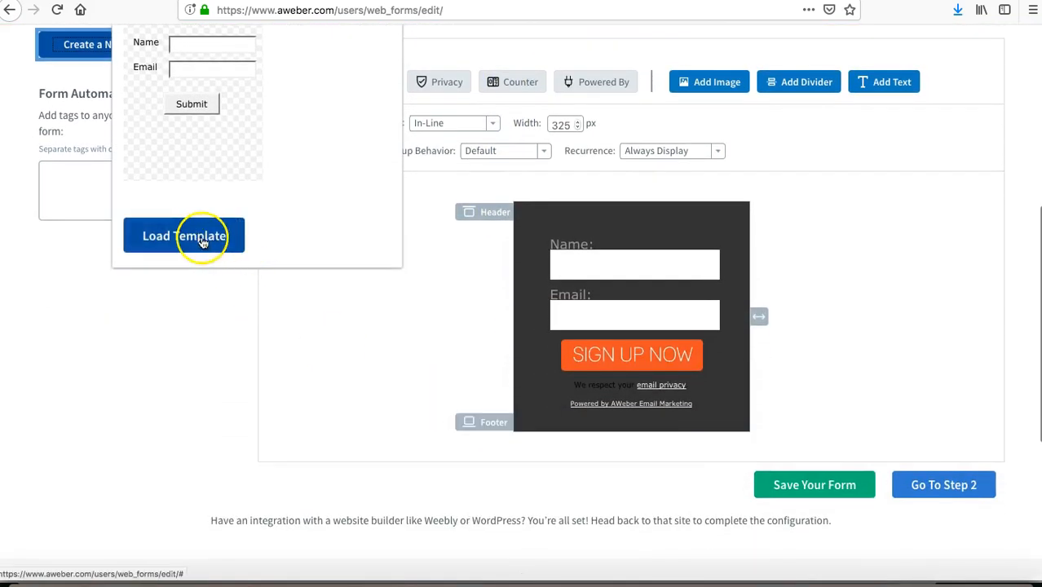
click(202, 241)
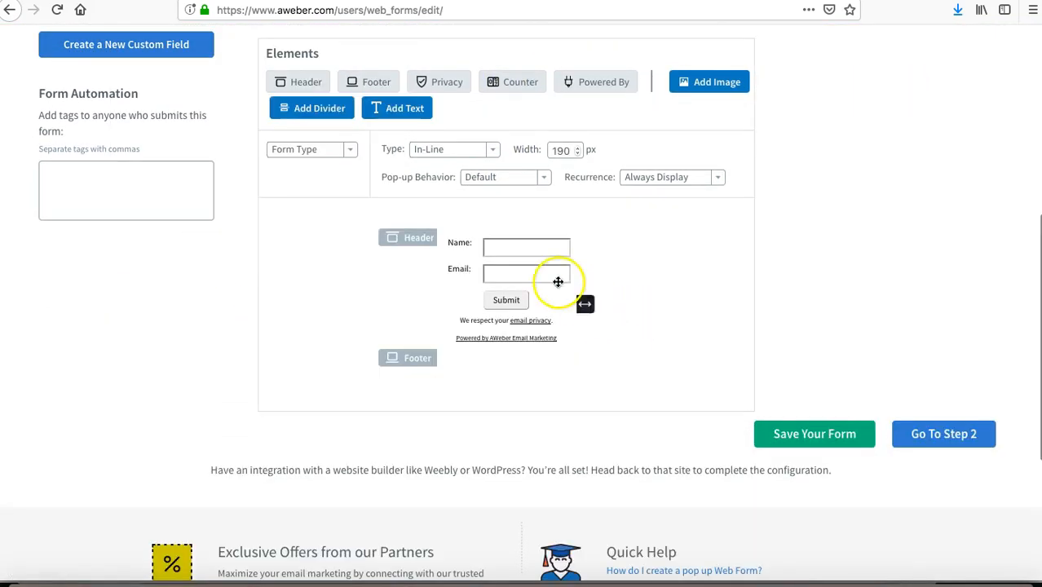
- Load the Download template into the form and delete its header
scroll(628, 267, up, 3)
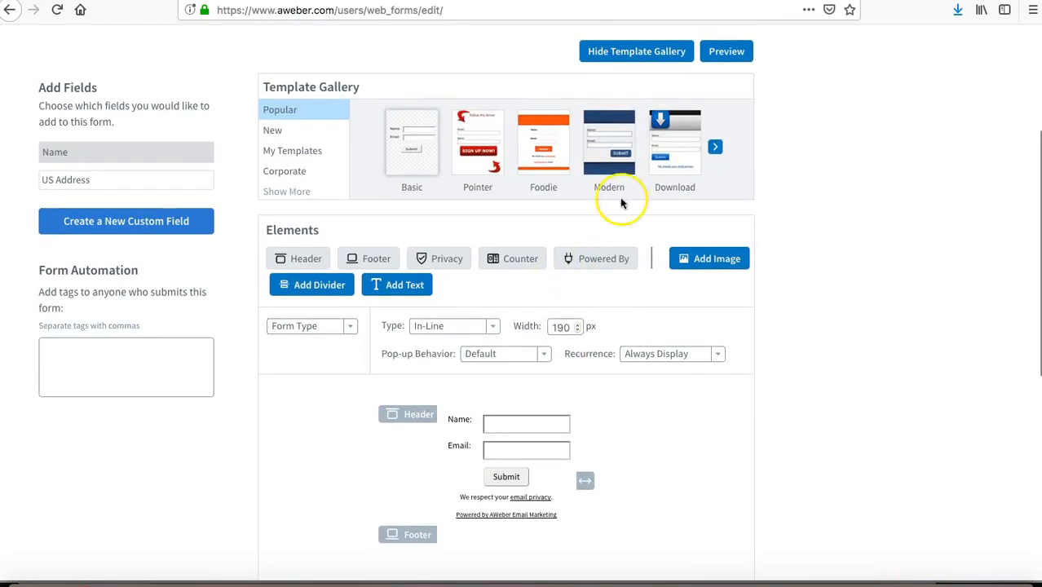
click(676, 142)
click(471, 430)
scroll(541, 391, down, 3)
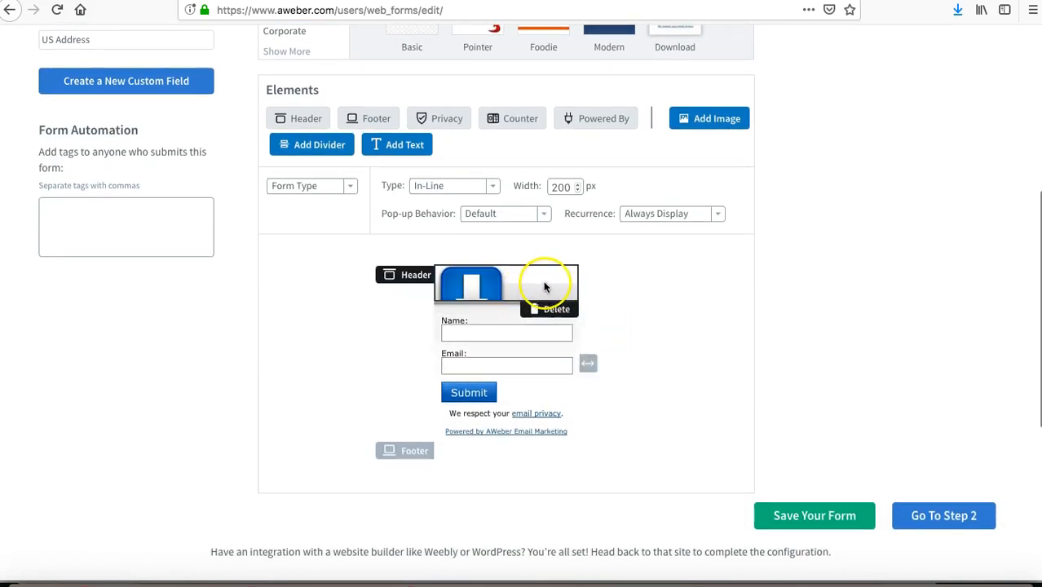
click(554, 308)
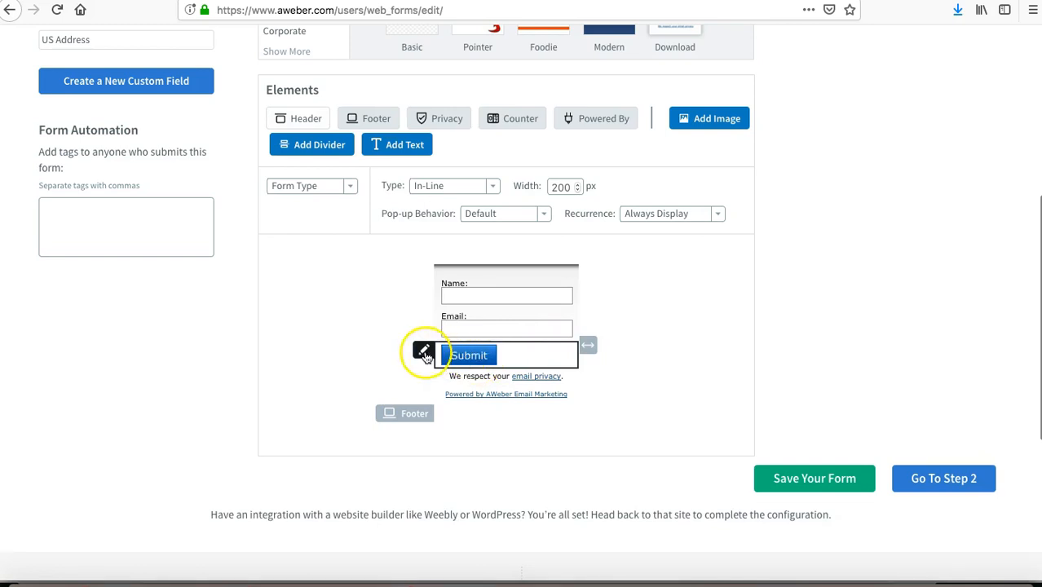
- Change the submit button's text to "I Want The Ebook Now" and save the field
click(424, 354)
double_click(276, 326)
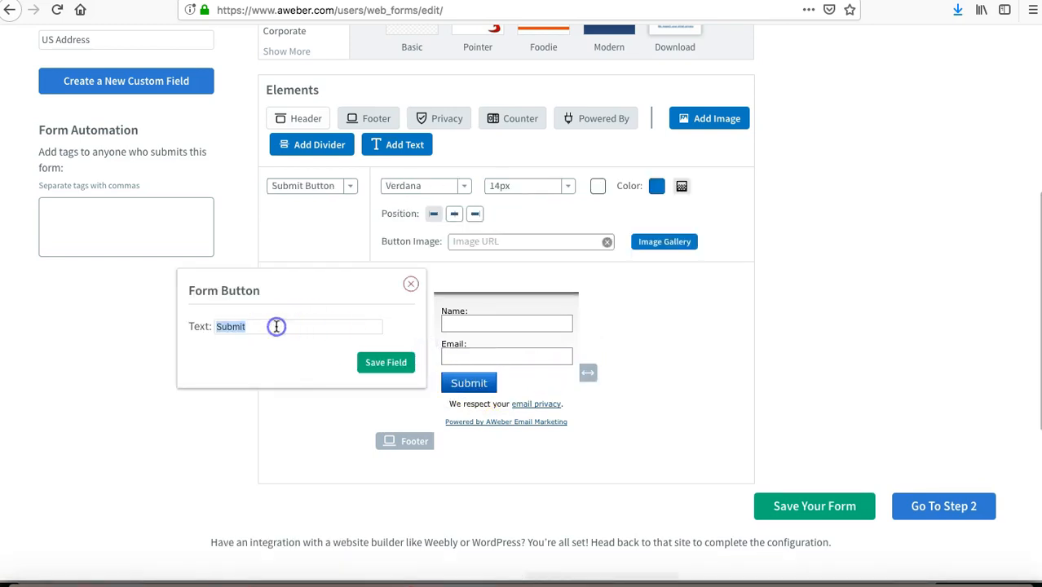
text(I w)
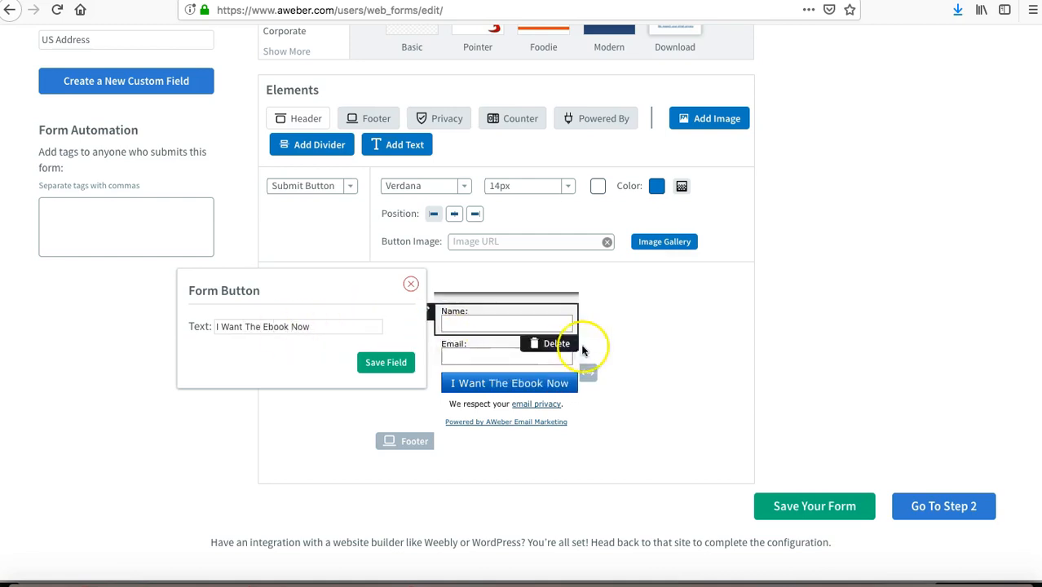
click(385, 362)
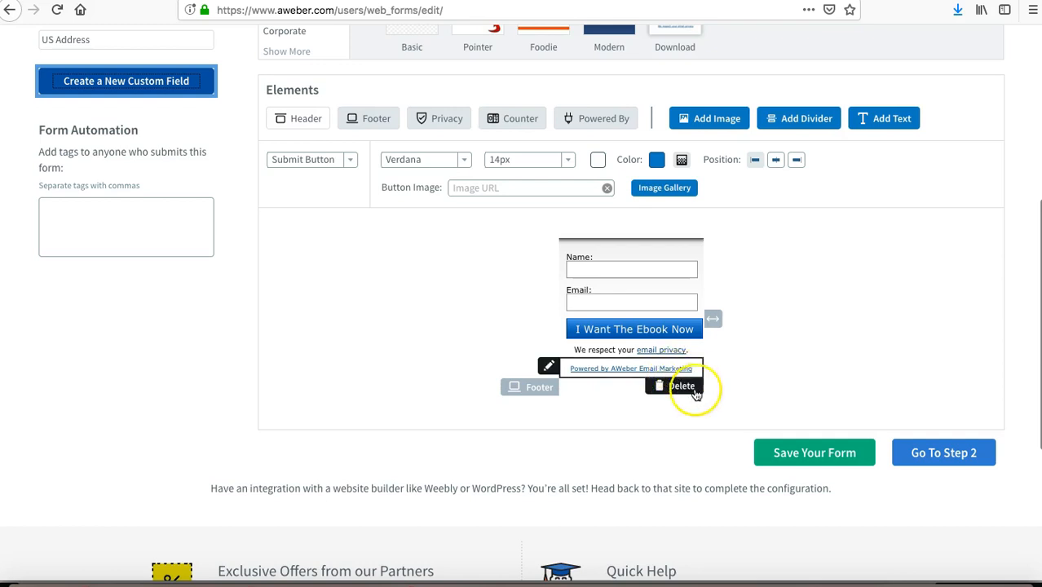
- Delete the Powered By AWeber line from the form and widen the form
click(690, 389)
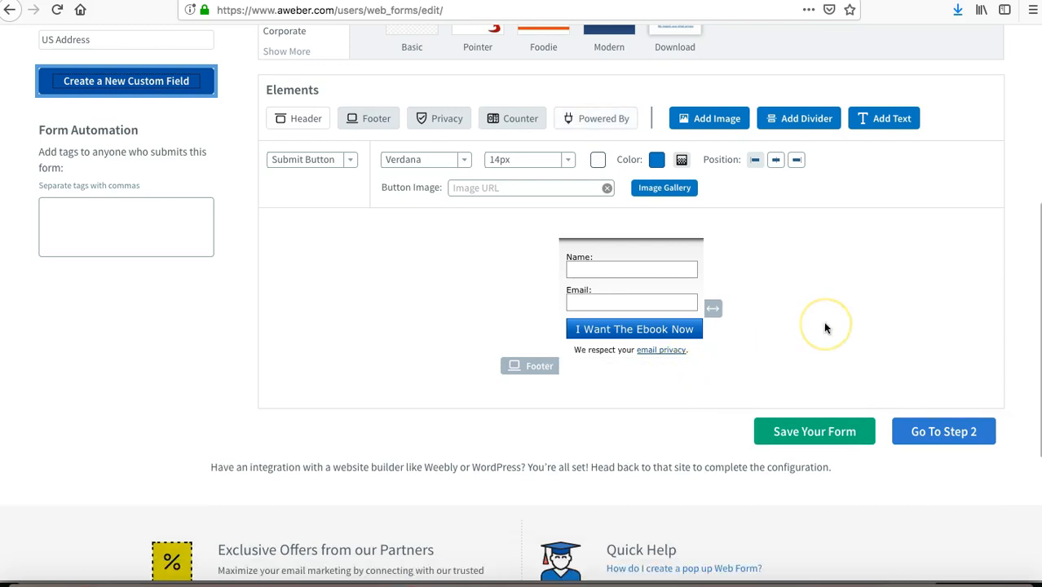
scroll(824, 327, up, 1)
mouse_move(684, 303)
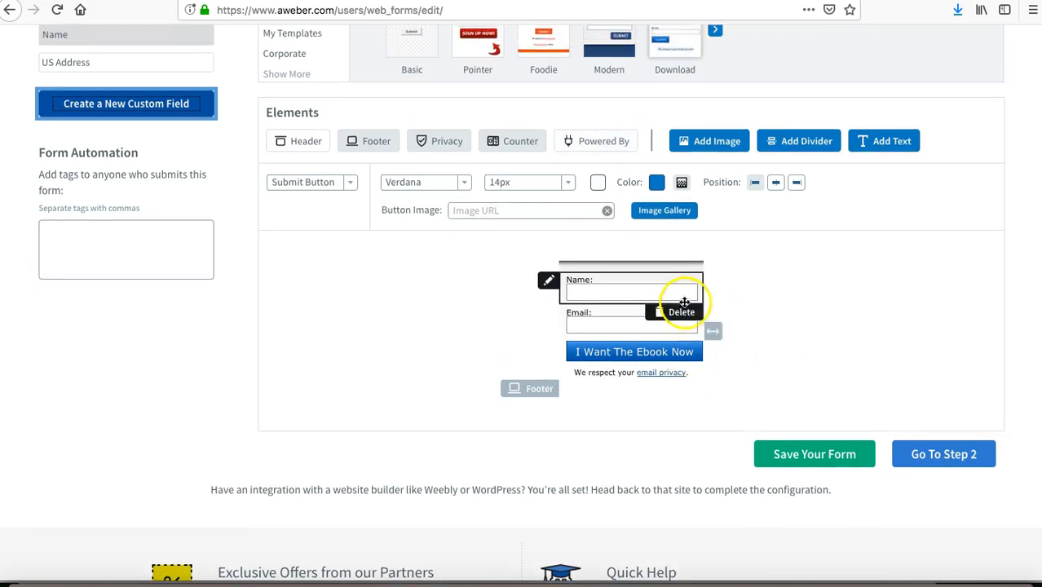
drag(713, 331, 787, 337)
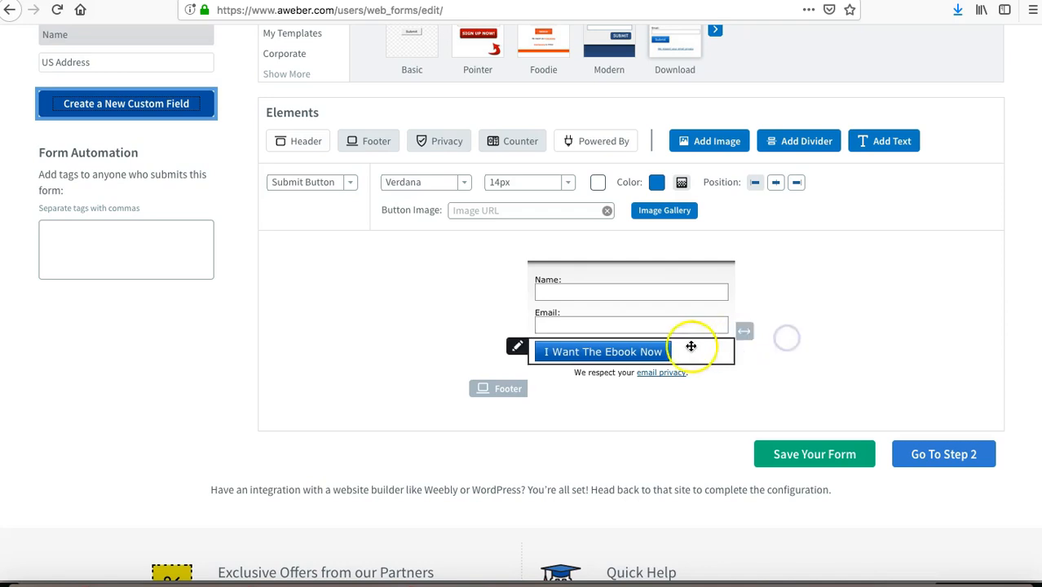
- Check the submit button's text settings and delete the form's footer
click(667, 352)
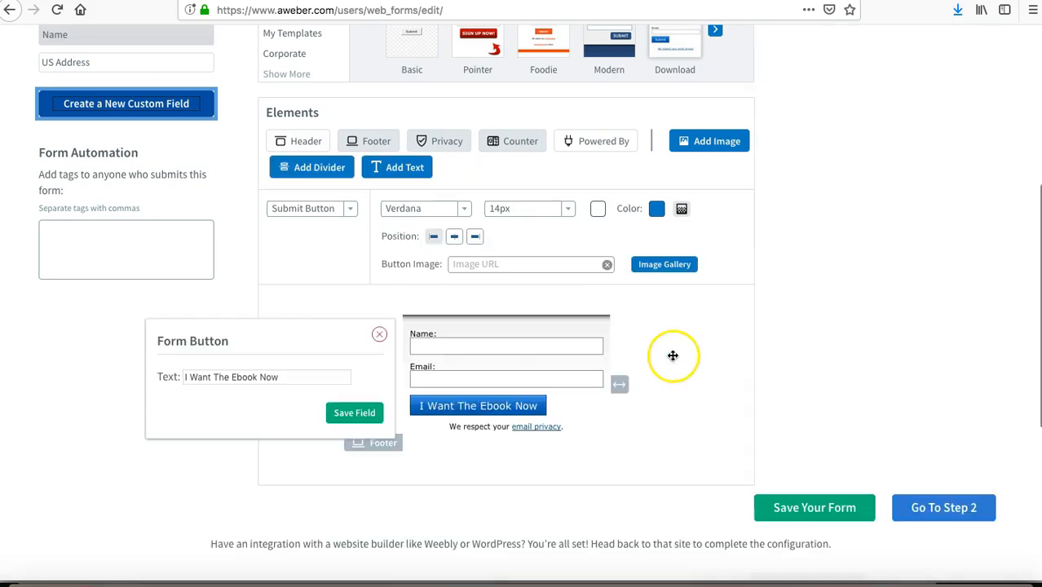
click(346, 412)
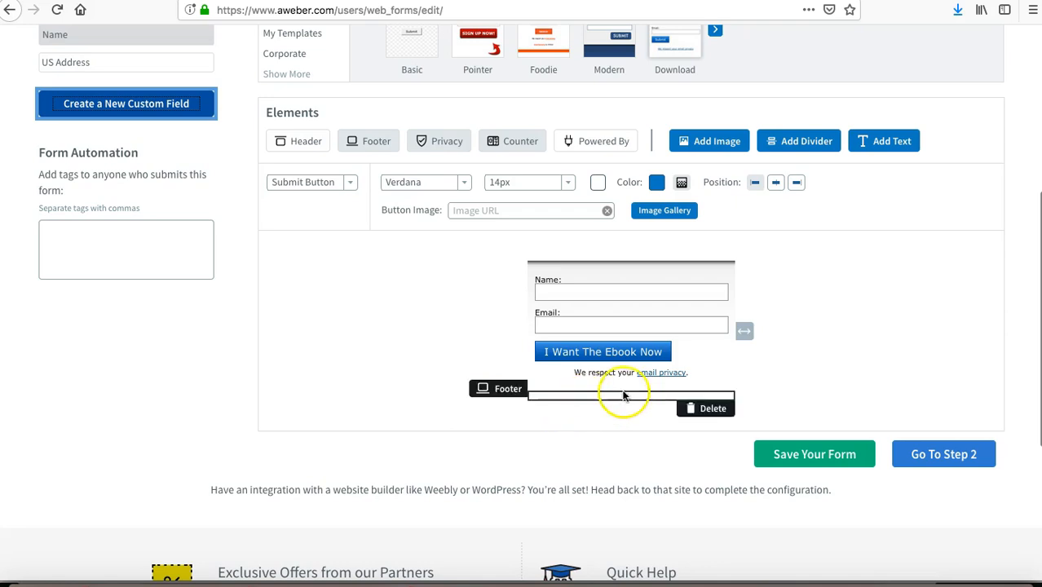
click(705, 408)
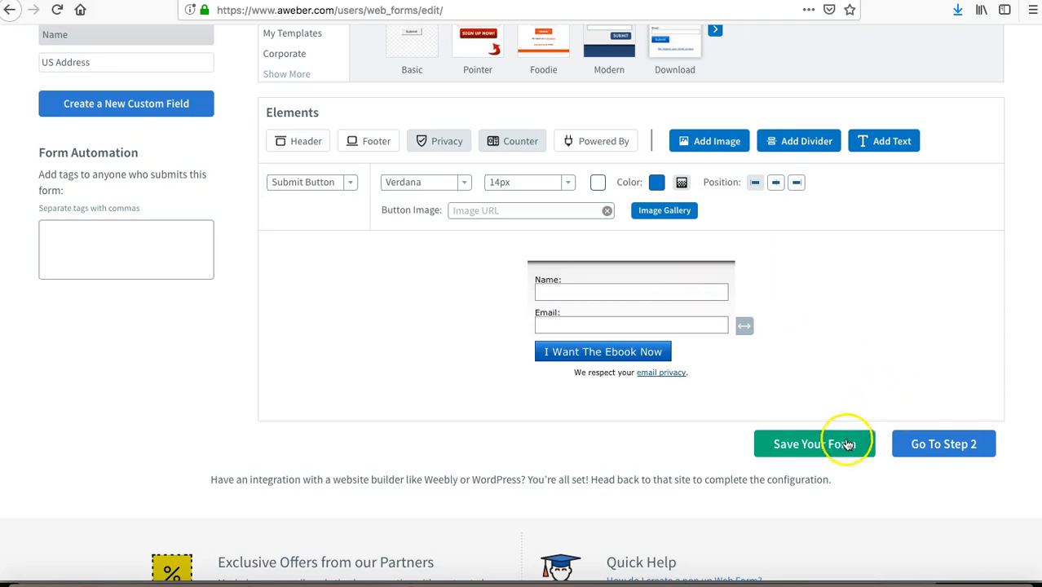
- Proceed to the form's Settings stage and look over the basic settings
click(941, 445)
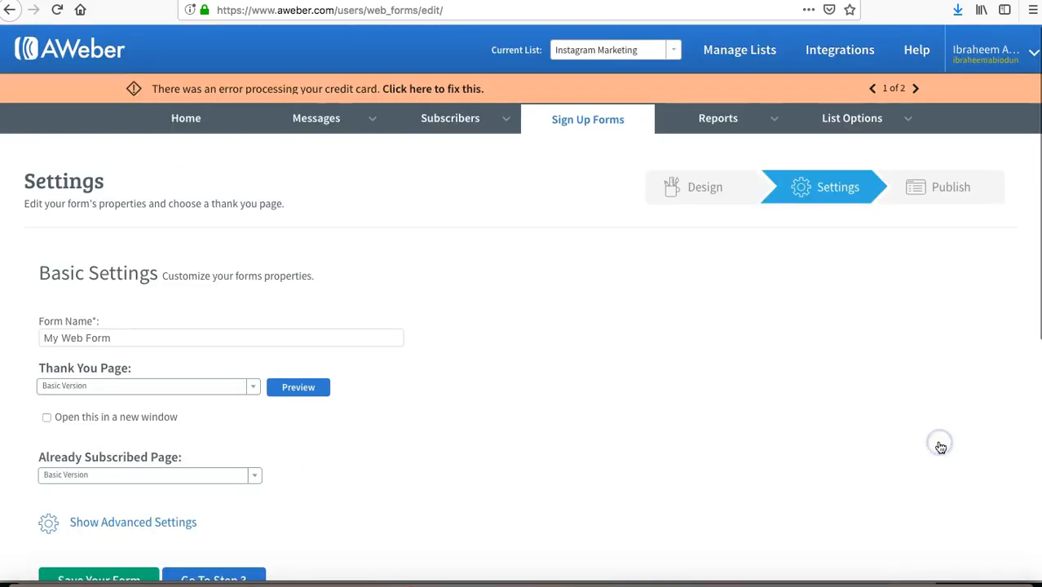
scroll(538, 367, down, 1)
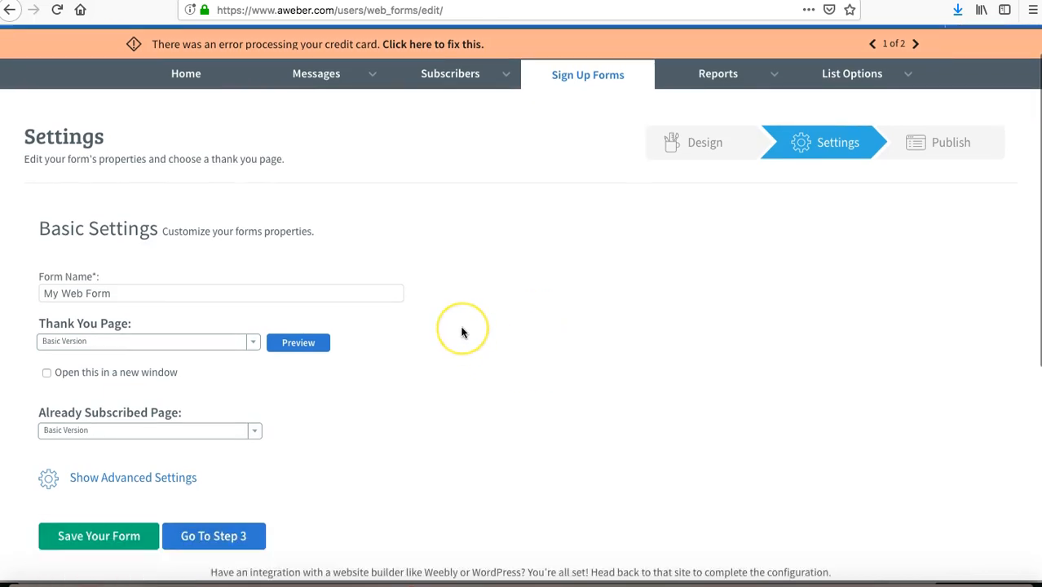
scroll(462, 332, down, 1)
scroll(461, 332, up, 2)
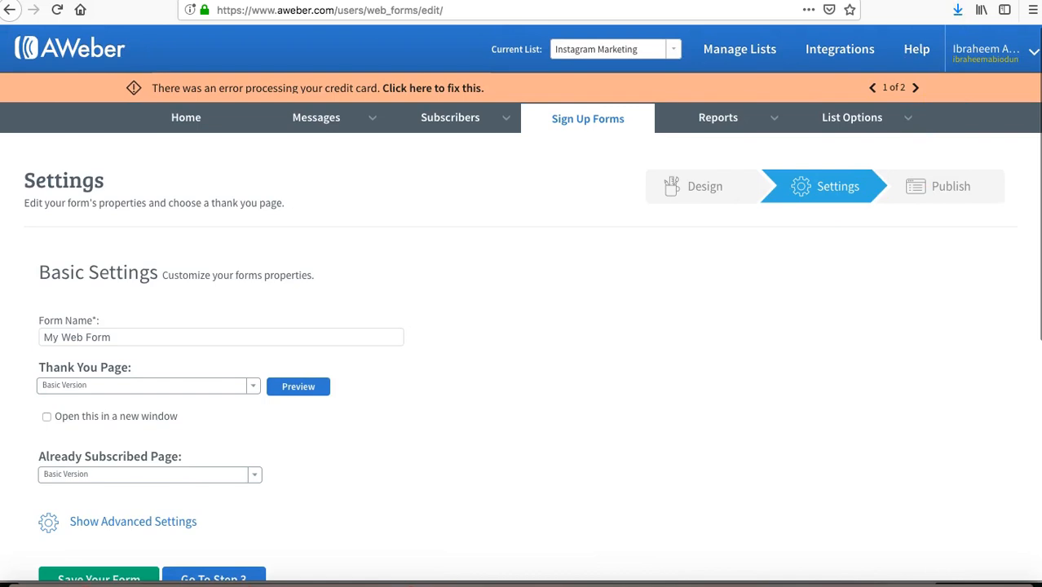
- Switch to the strictlybusiness.ng example page and examine its opt-in form's name and email fields and button
click(897, 1)
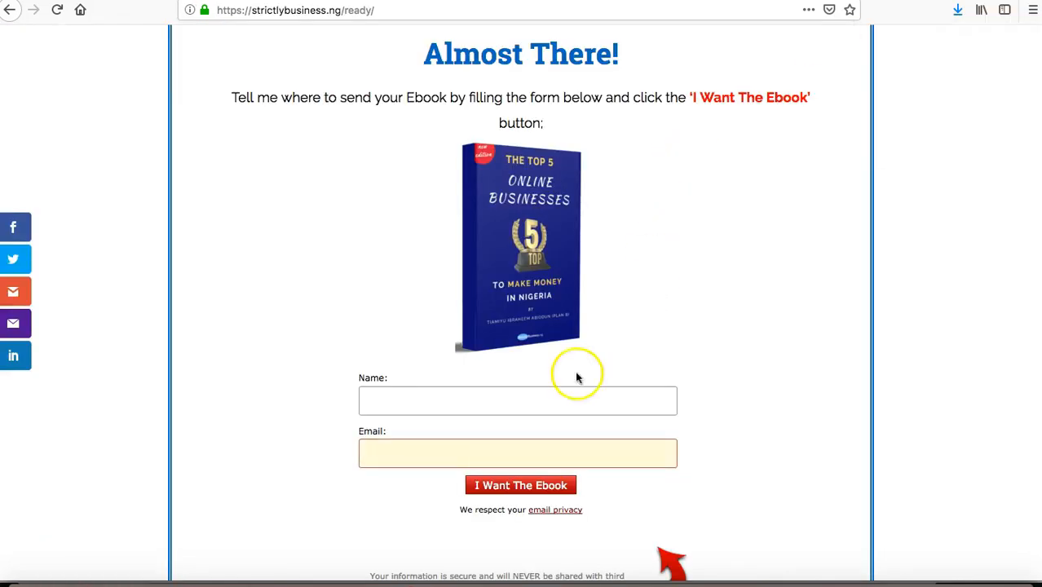
click(492, 402)
click(479, 446)
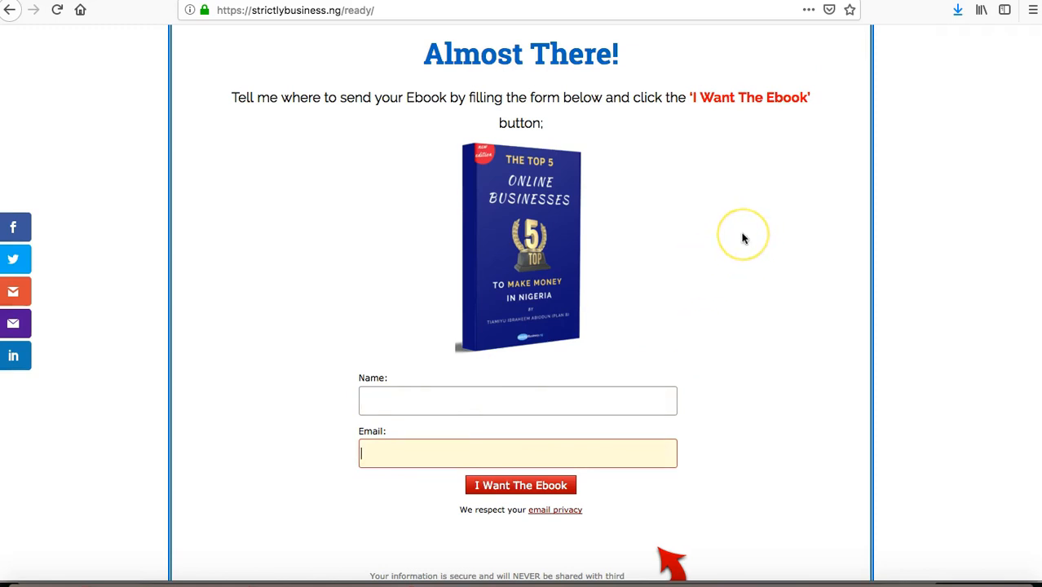
scroll(742, 238, down, 2)
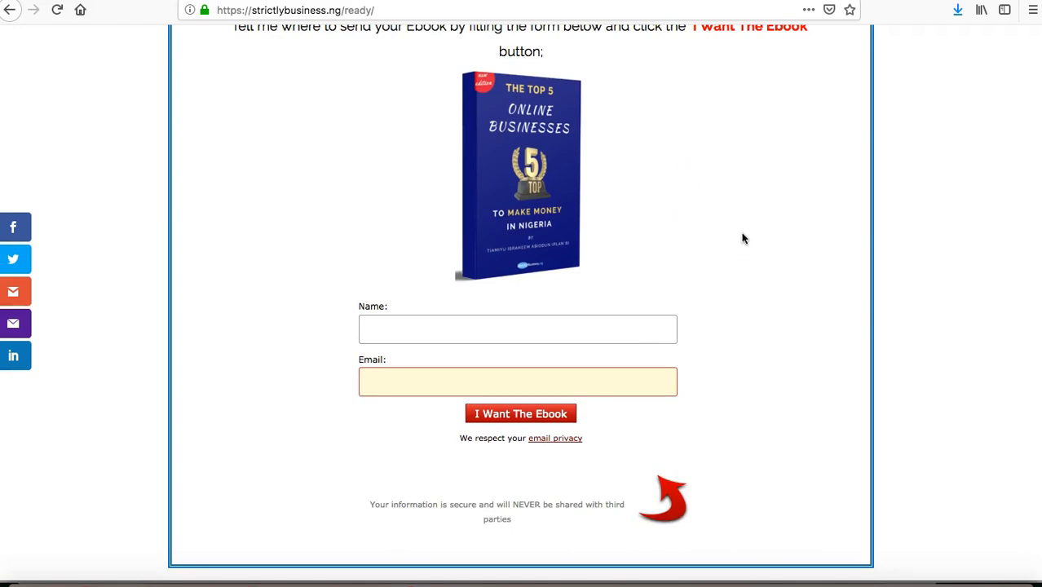
scroll(743, 238, up, 3)
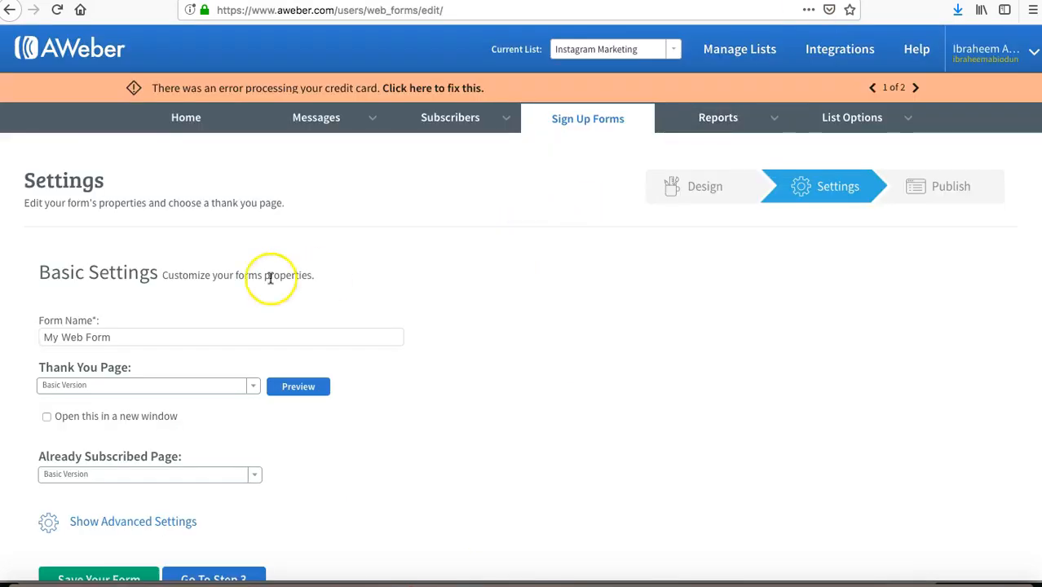
- Return to the AWeber form settings and name the form "The gram shcool sign up form"
scroll(249, 275, down, 3)
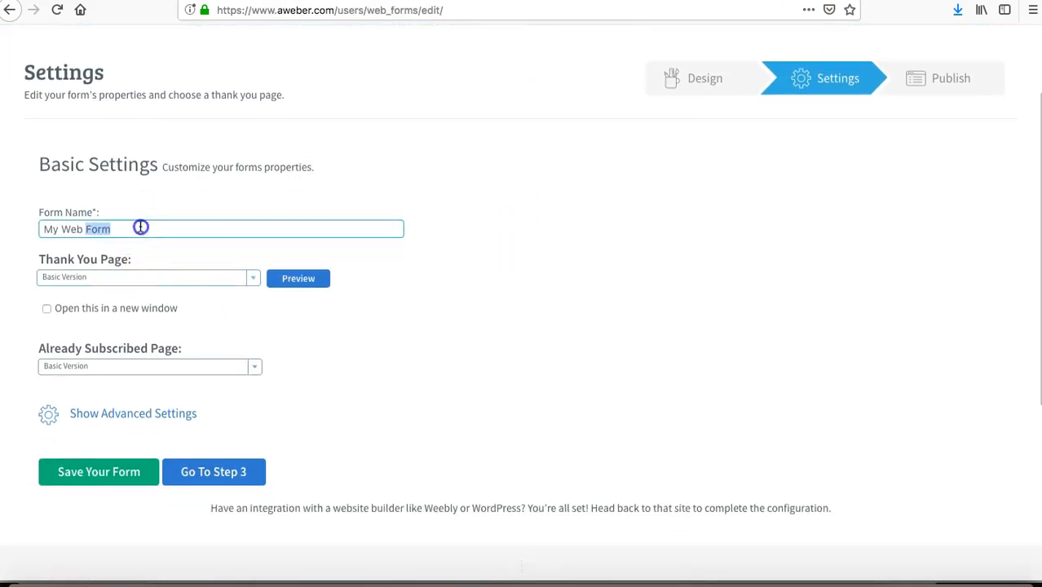
triple_click(140, 227)
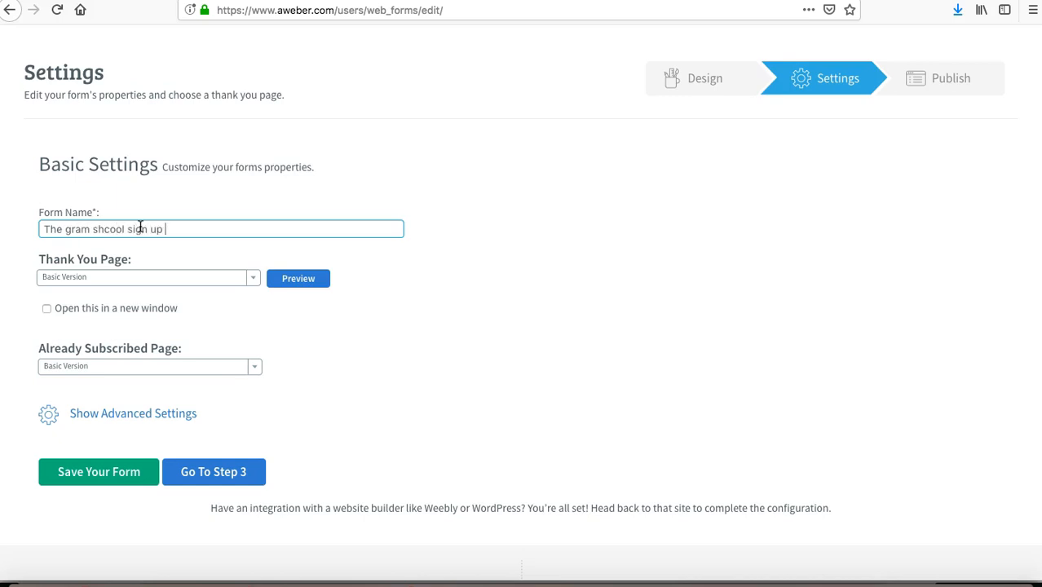
- Try using a Custom Page with its own URL as the thank you page, and go back to Basic Version
click(140, 280)
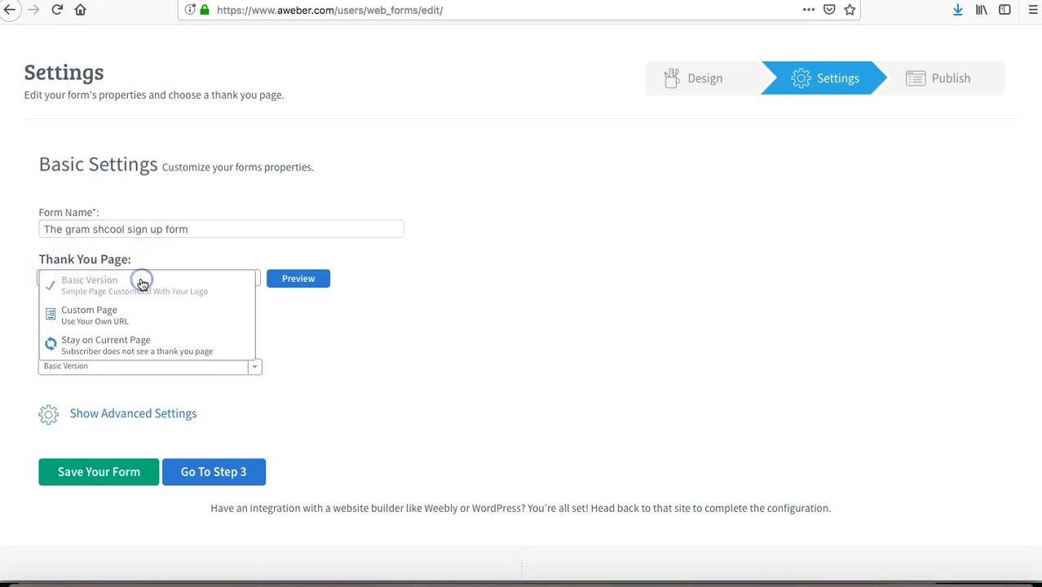
click(162, 321)
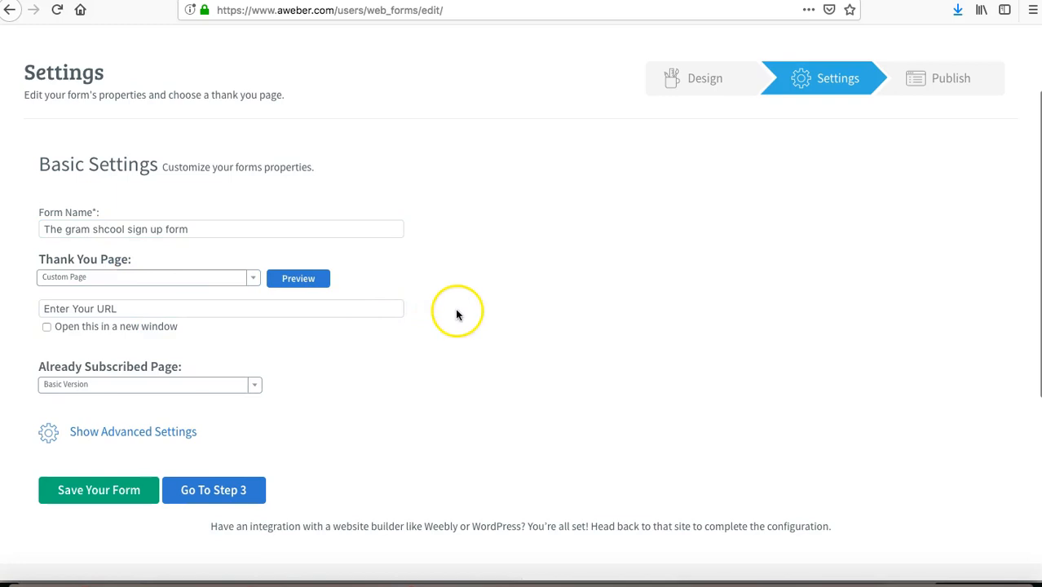
click(157, 311)
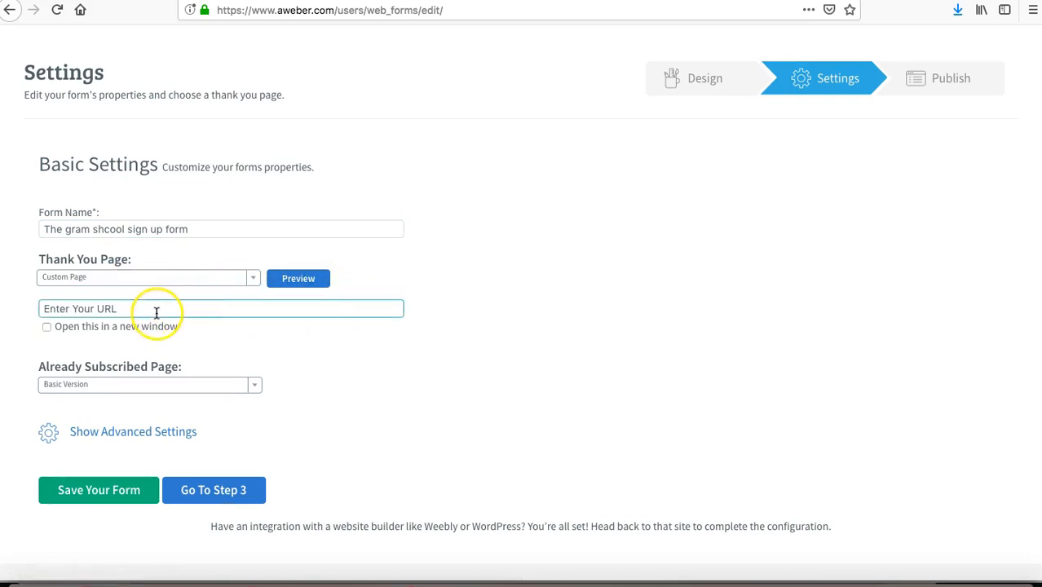
click(156, 311)
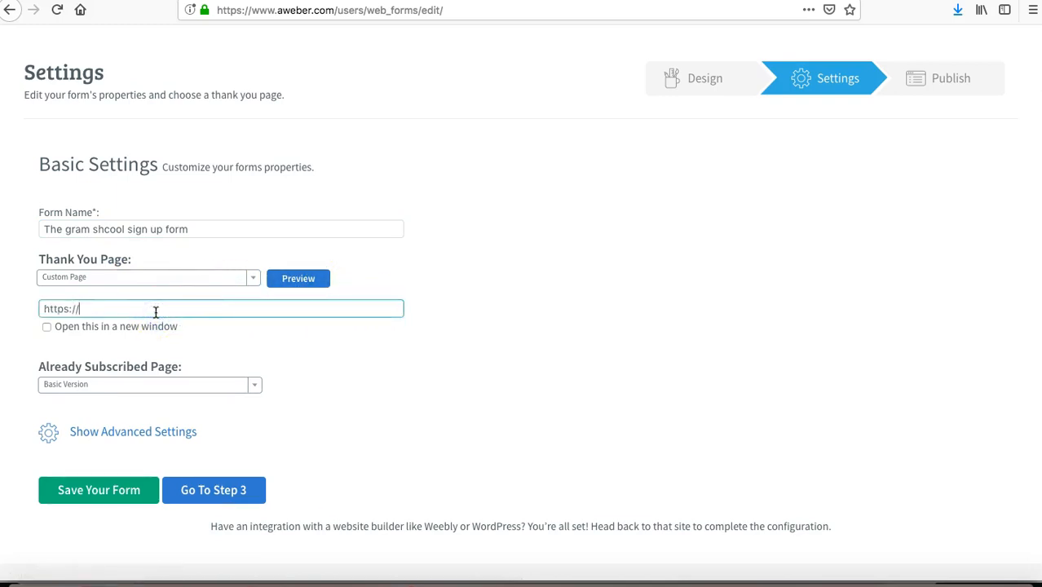
click(505, 289)
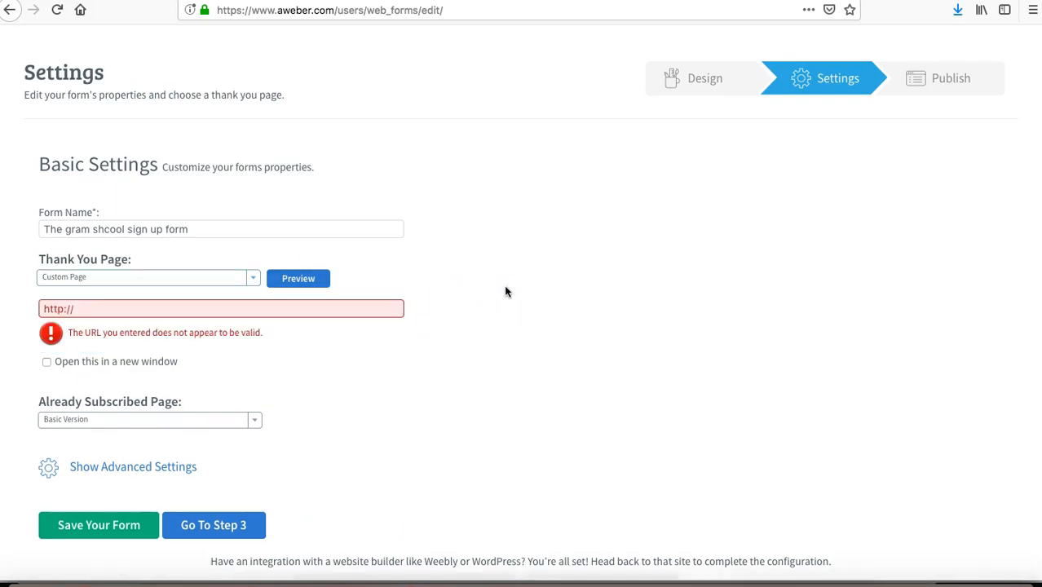
click(252, 277)
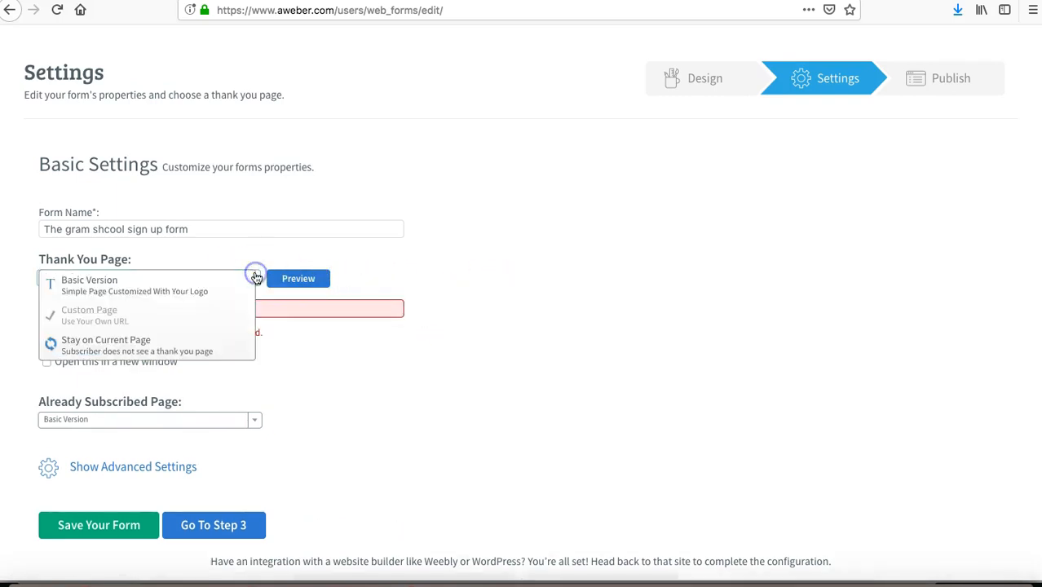
click(156, 283)
- Preview the Basic Version thank you page and close the preview to return to the form settings
click(299, 281)
right_click(304, 285)
click(330, 283)
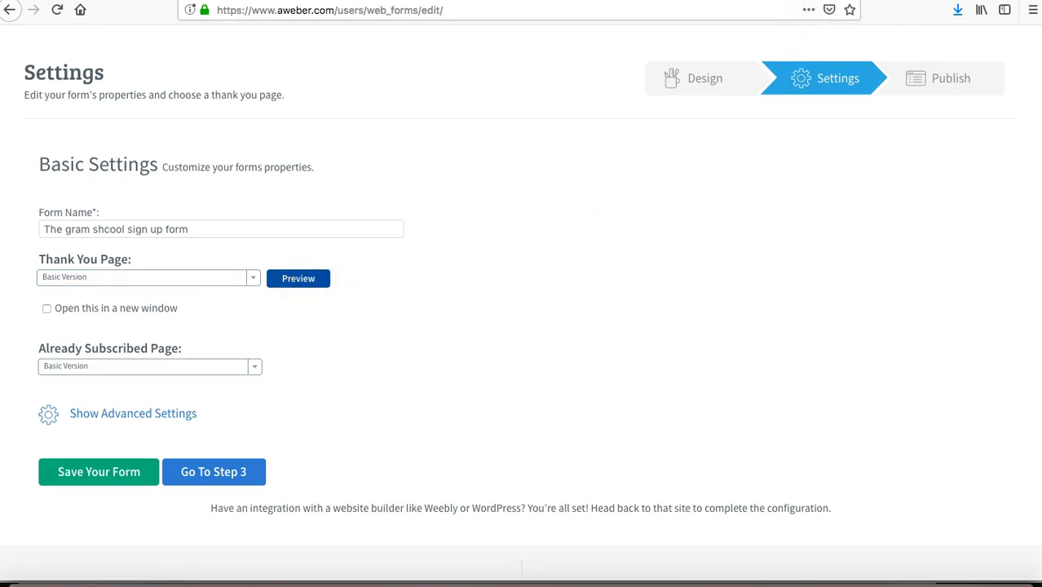
click(791, 0)
click(100, 278)
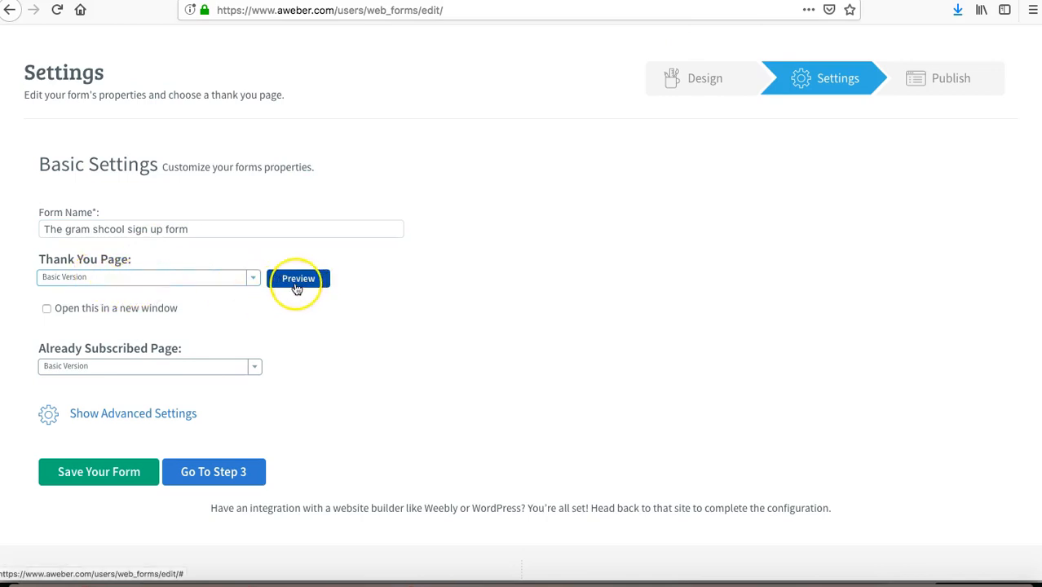
click(296, 286)
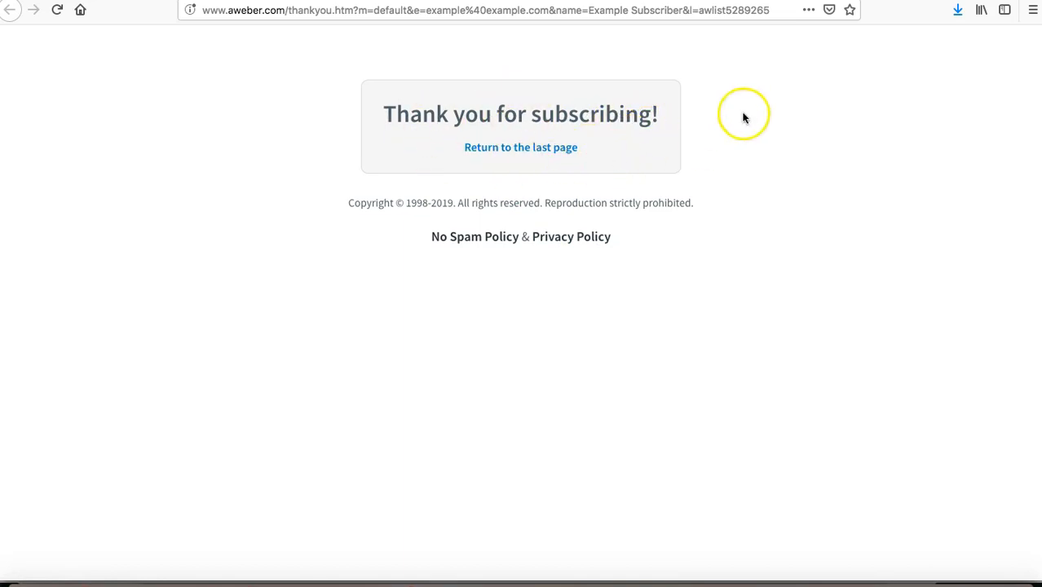
click(789, 1)
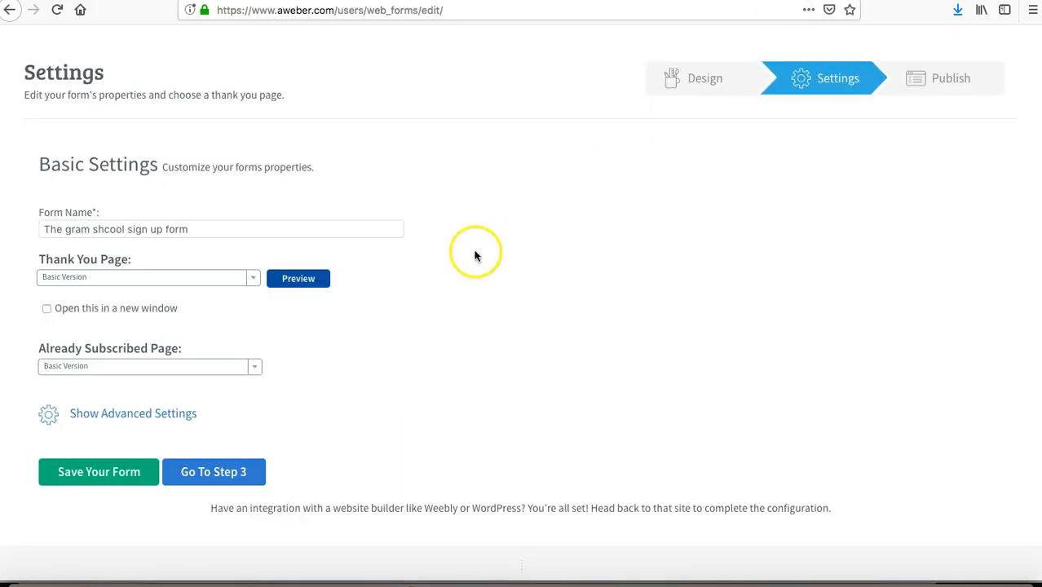
- Switch to the strictlybusiness.ng opt-in page, enter a name and an email address, and submit the ebook request
click(587, 1)
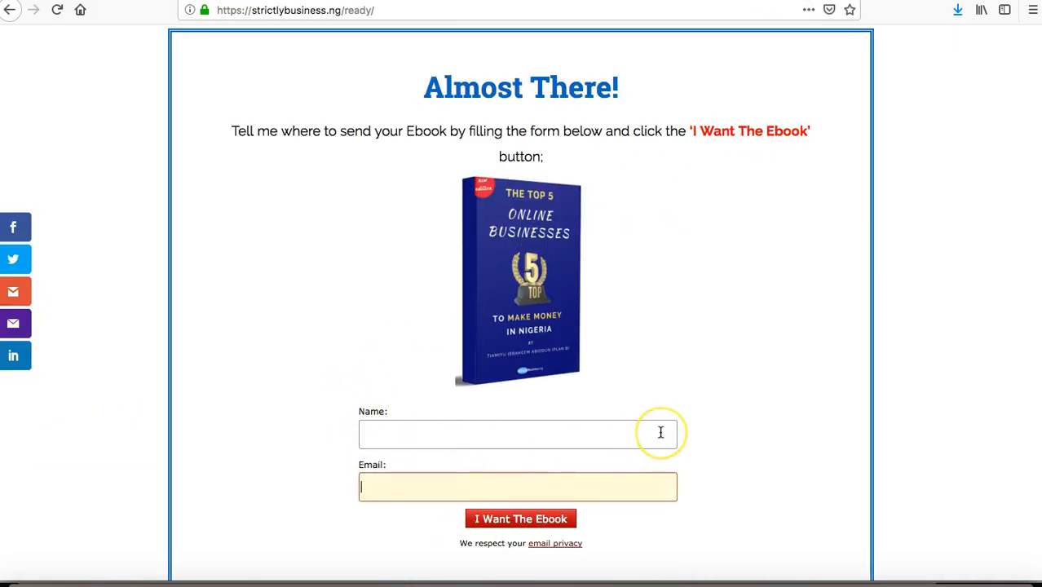
scroll(660, 432, down, 3)
scroll(660, 432, up, 3)
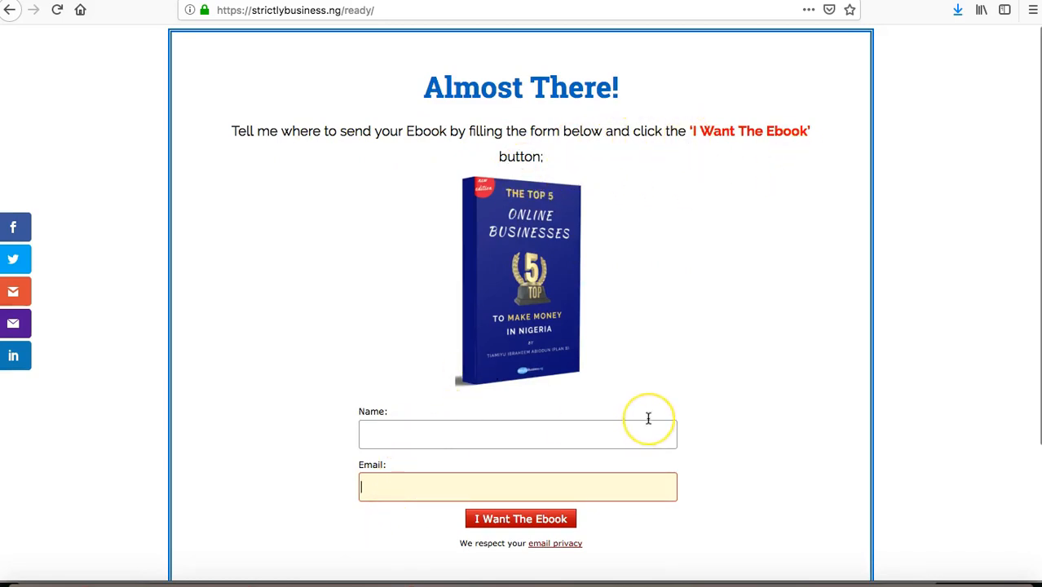
scroll(648, 418, down, 1)
scroll(648, 419, up, 1)
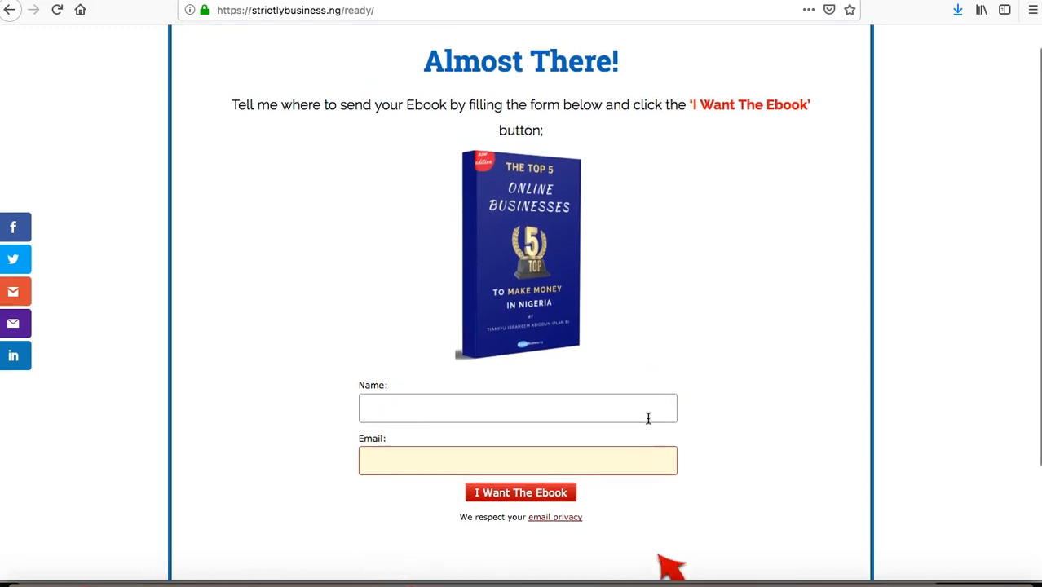
click(569, 410)
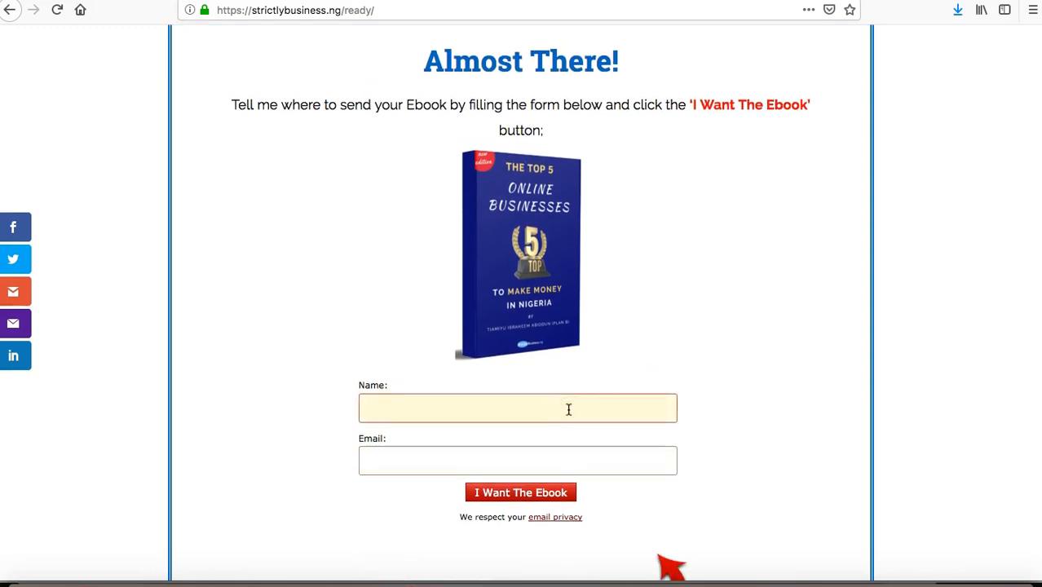
text(biodun)
click(341, 406)
click(379, 461)
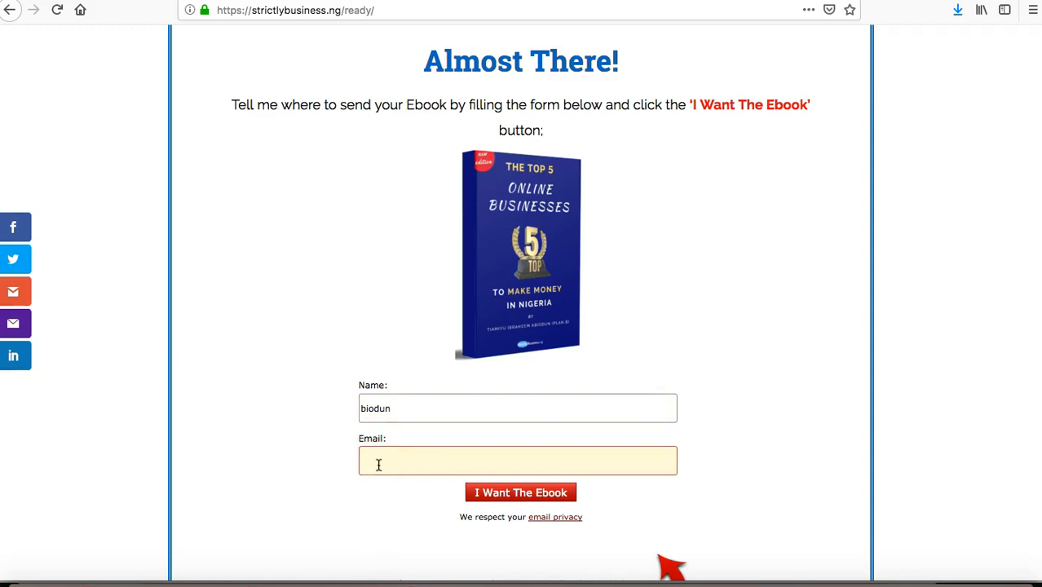
text(ti)
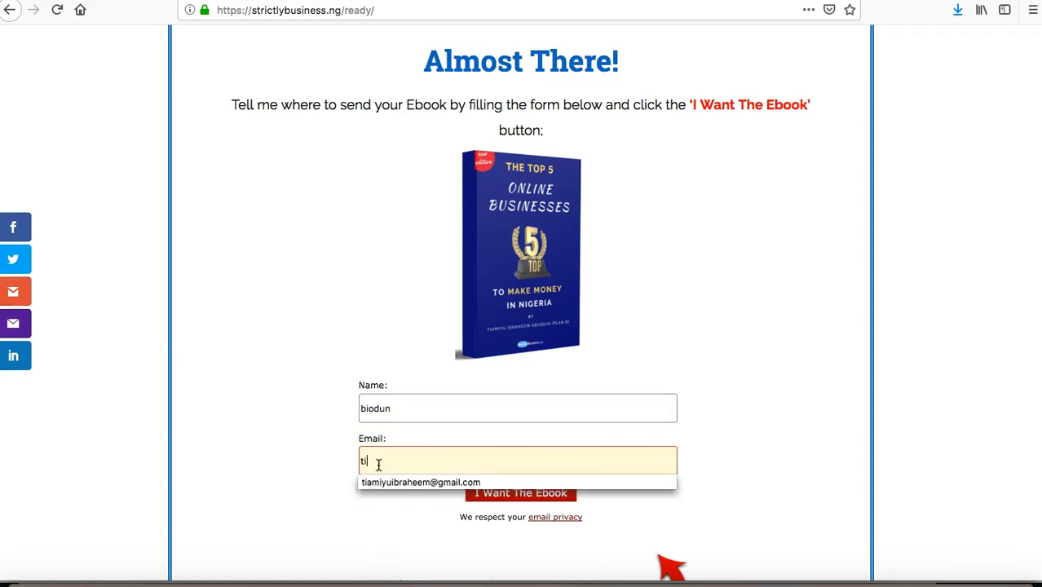
text(a)
click(387, 481)
click(525, 496)
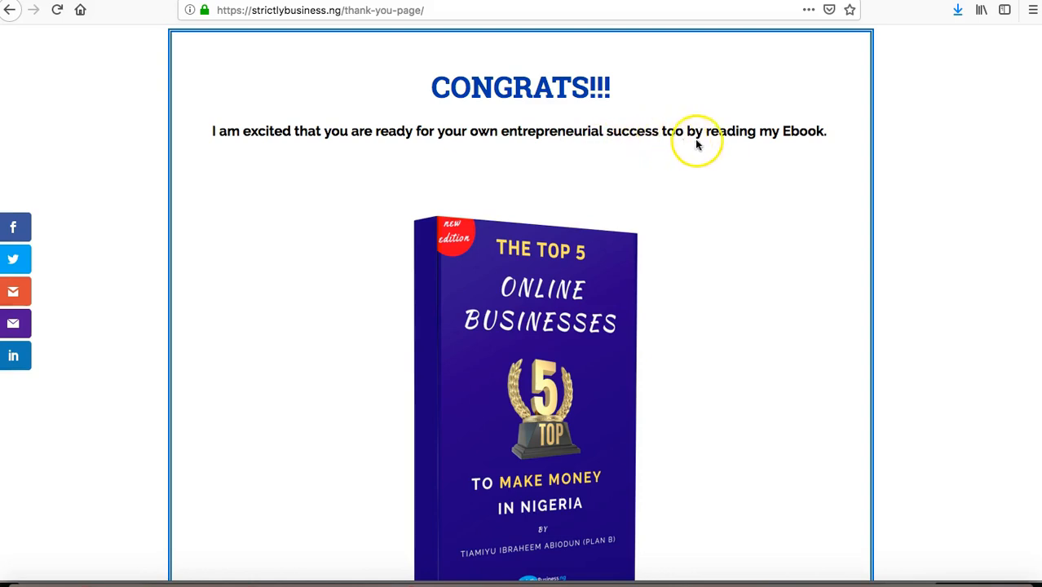
- Read through the example's custom thank-you page from the heading down to the closing message
scroll(784, 151, down, 3)
scroll(784, 151, down, 2)
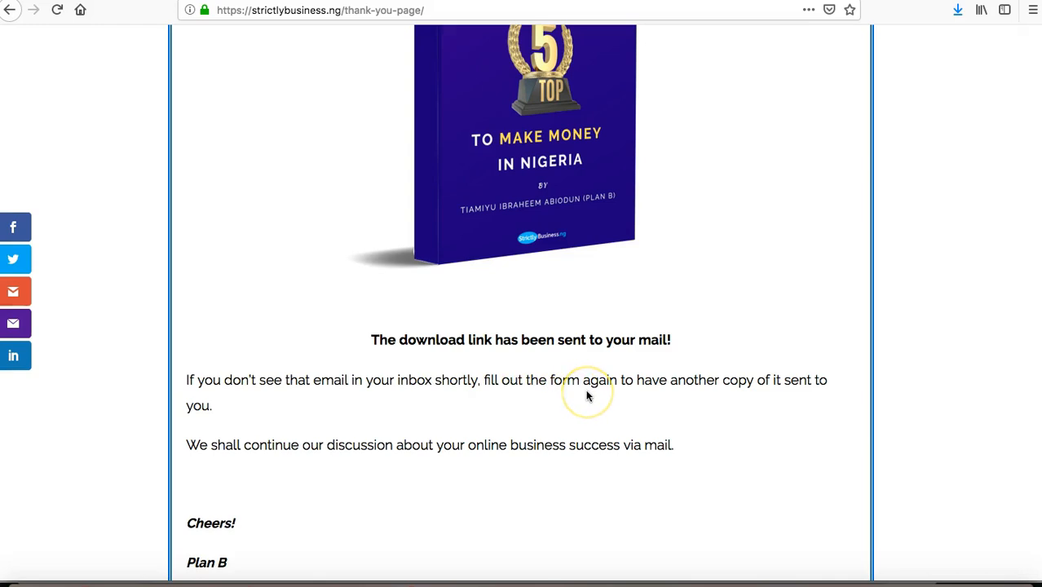
scroll(585, 395, down, 2)
scroll(600, 340, up, 3)
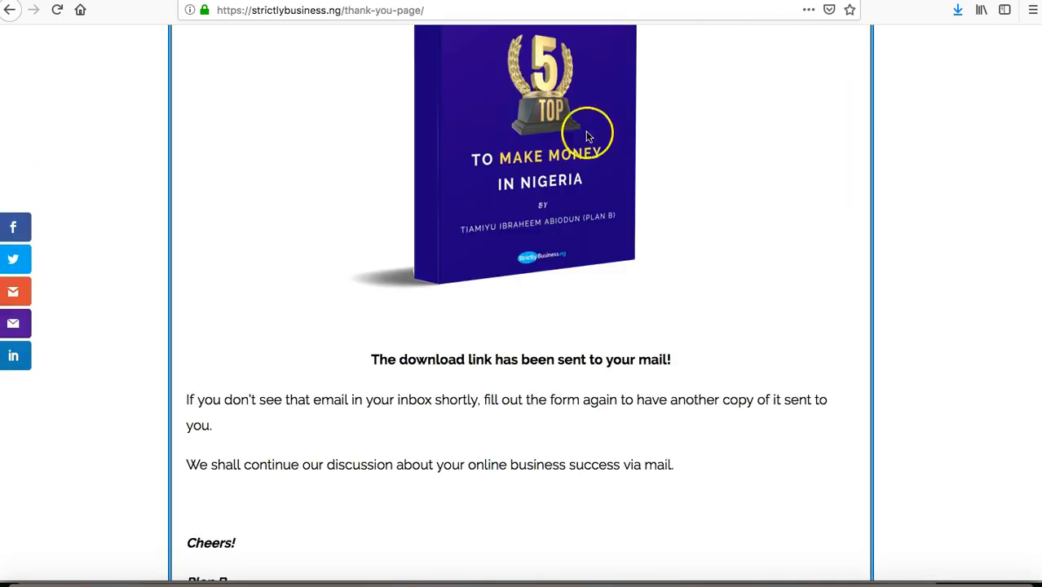
scroll(600, 128, up, 4)
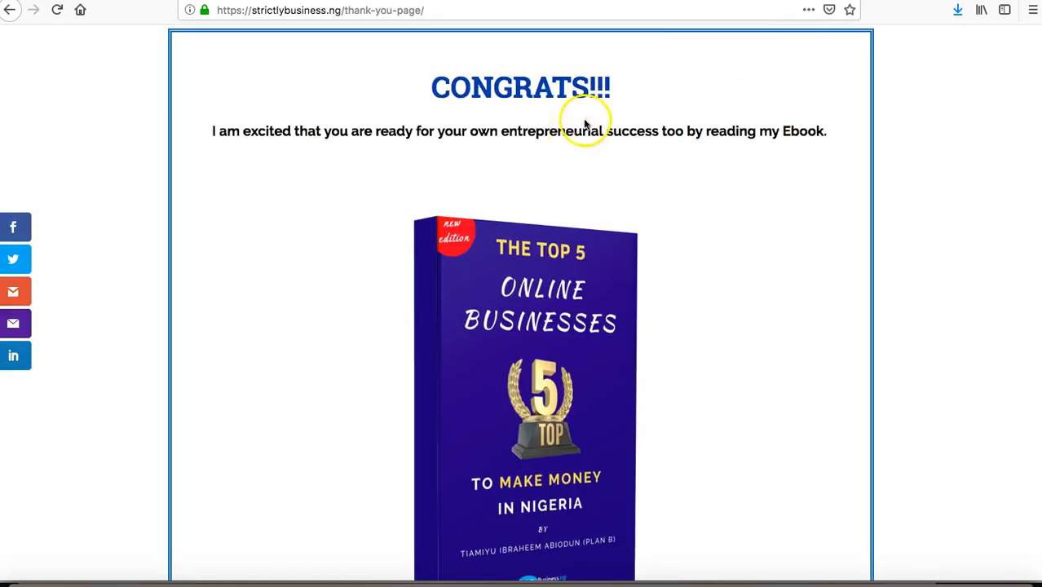
scroll(603, 61, down, 1)
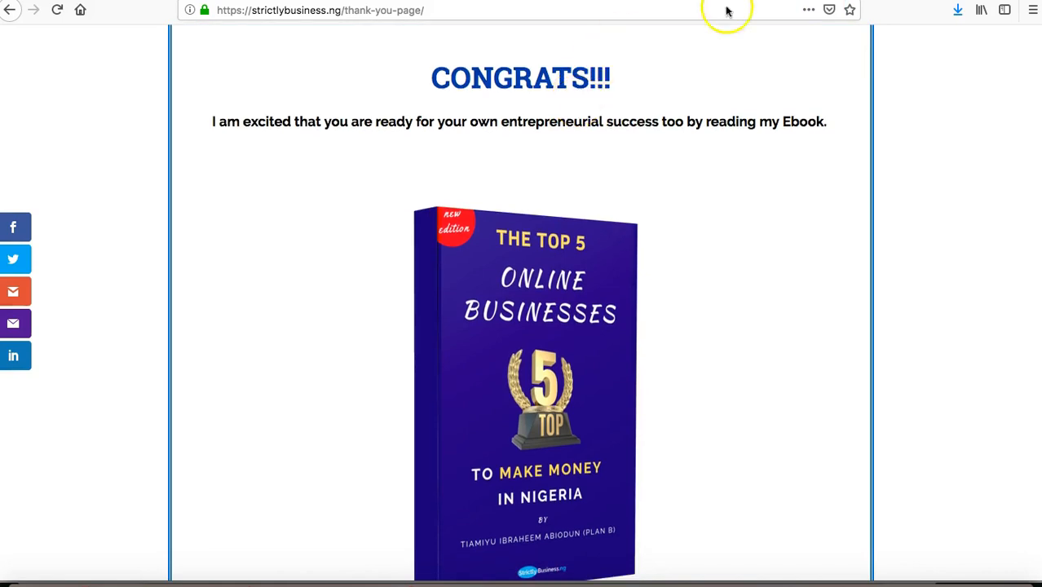
click(536, 14)
key(super+c)
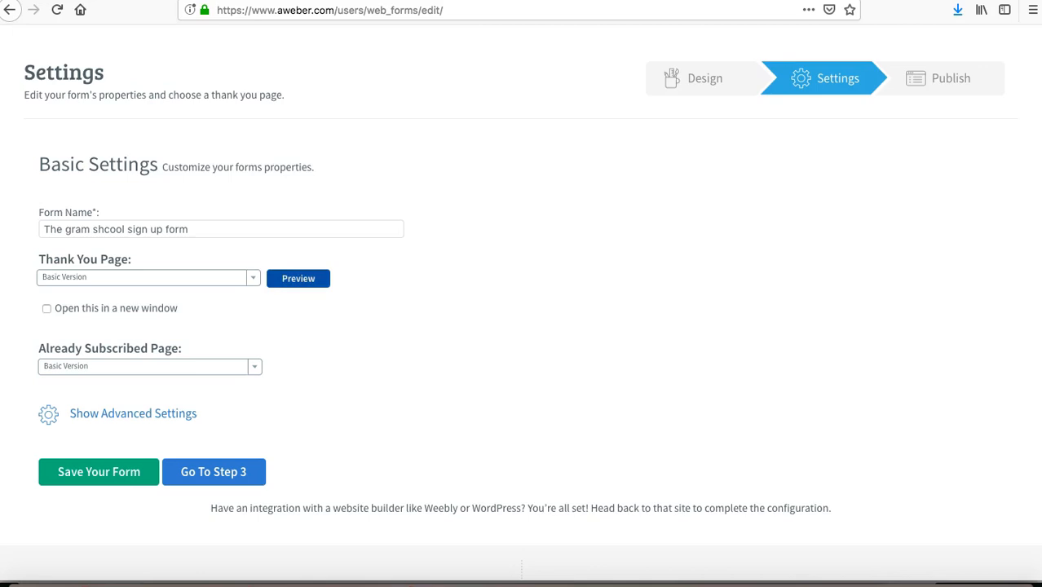
click(226, 280)
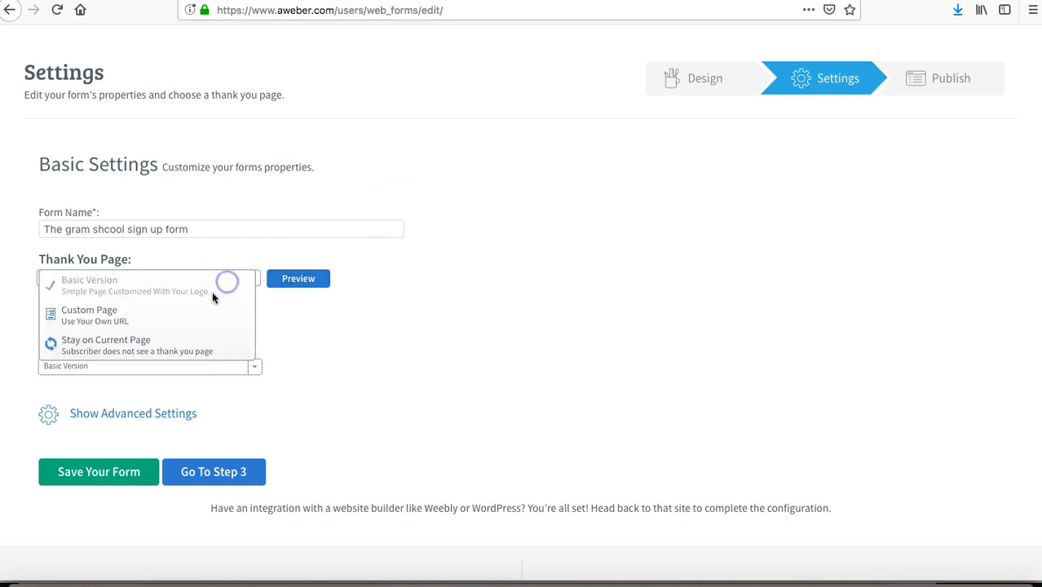
click(156, 316)
click(163, 308)
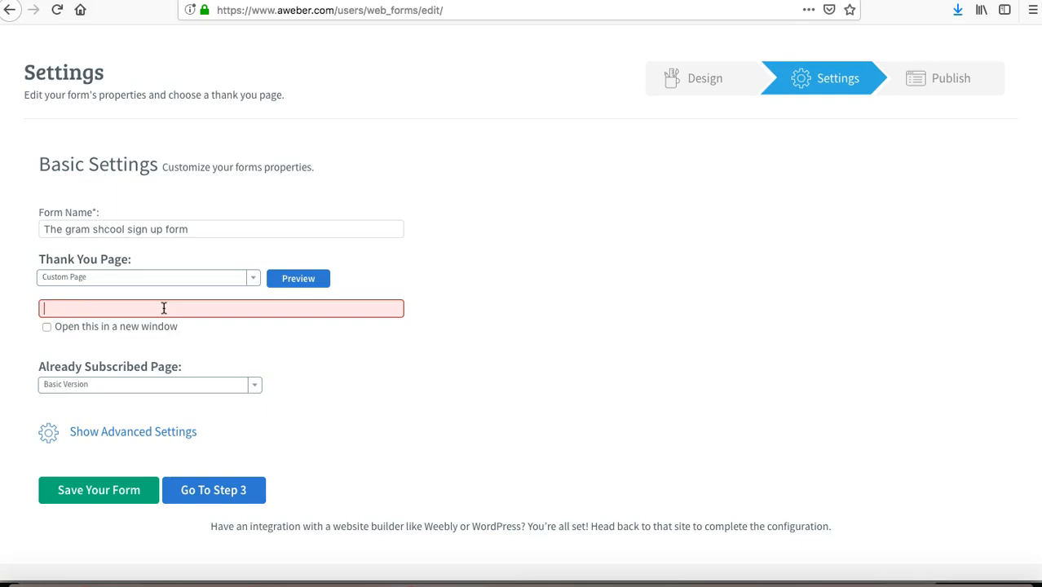
key(super+v)
click(449, 260)
click(300, 278)
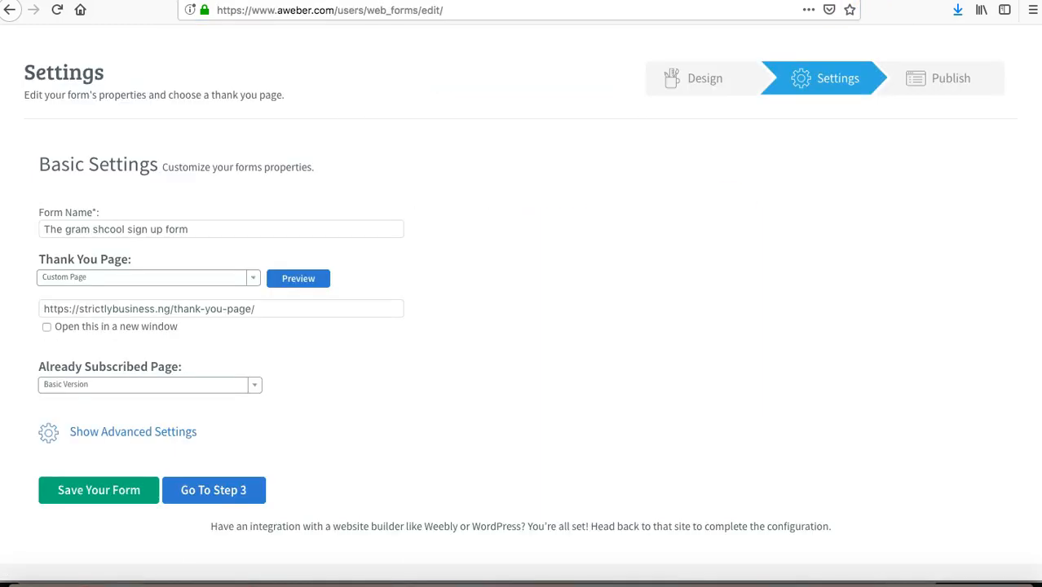
click(252, 283)
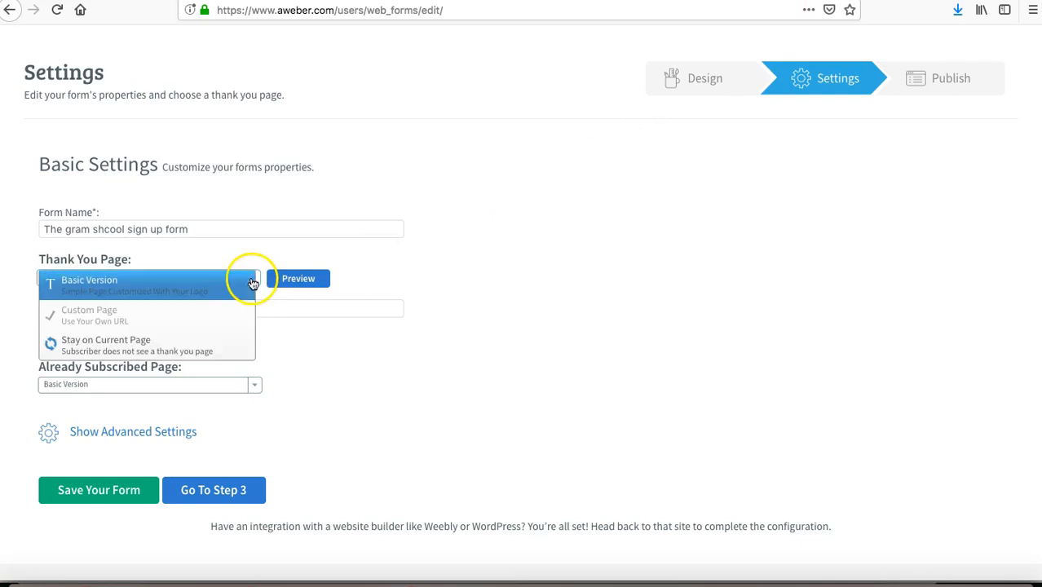
click(186, 285)
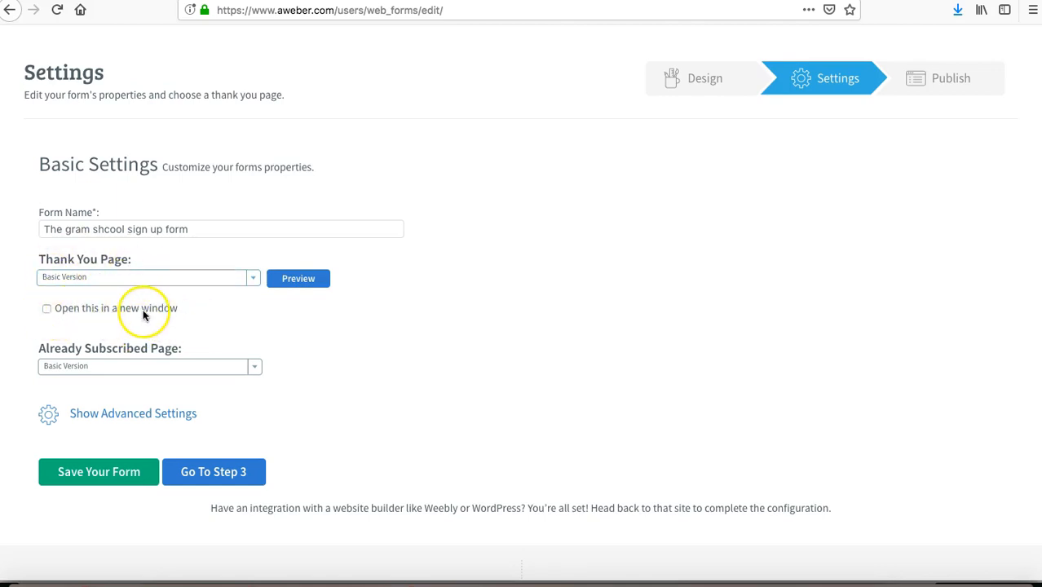
- Try Custom Page as the already subscribed page, clear its URL prefix, and go back to Basic Version
scroll(370, 334, down, 2)
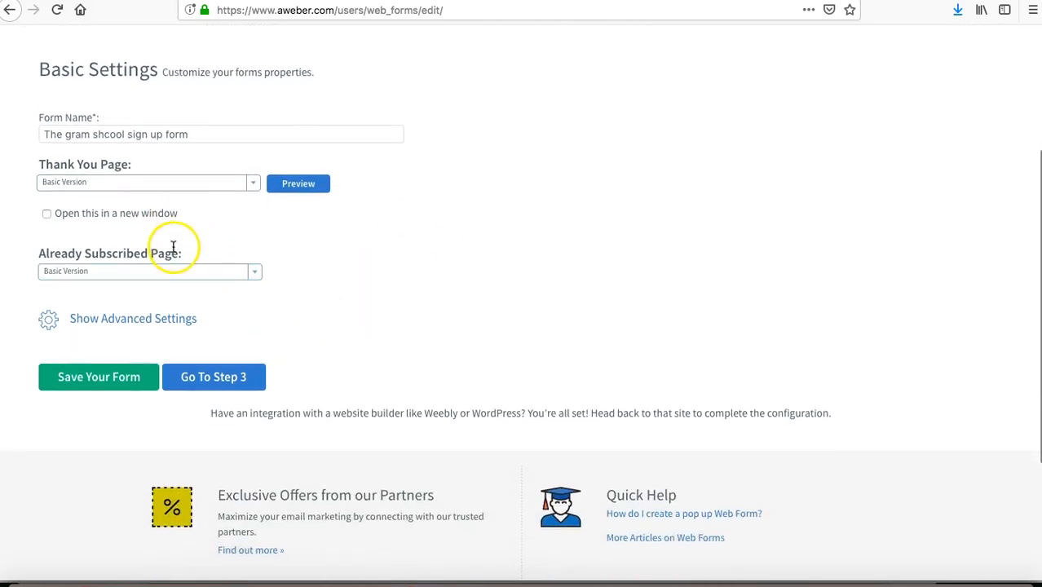
click(255, 274)
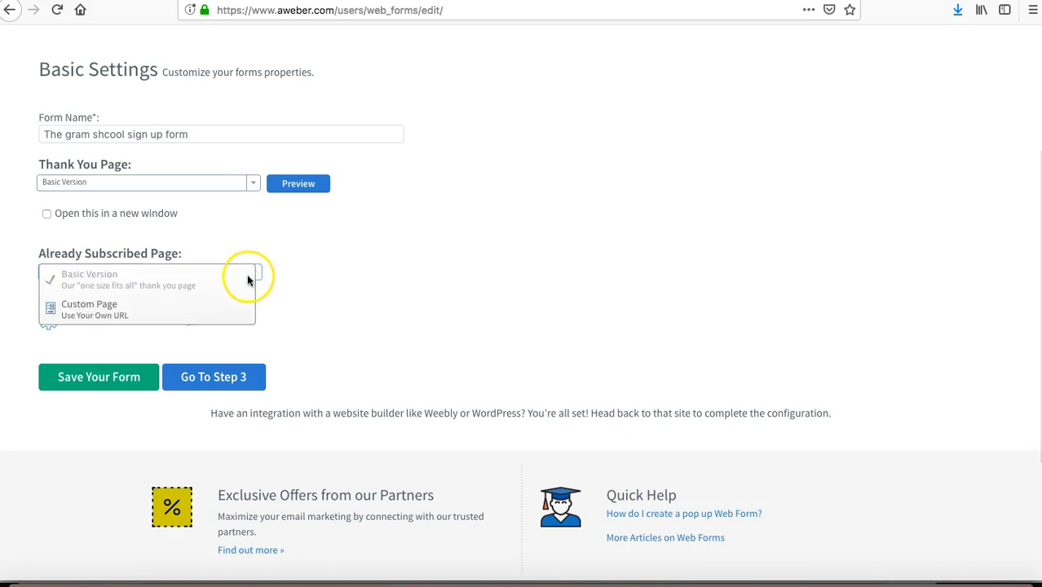
click(142, 313)
click(93, 295)
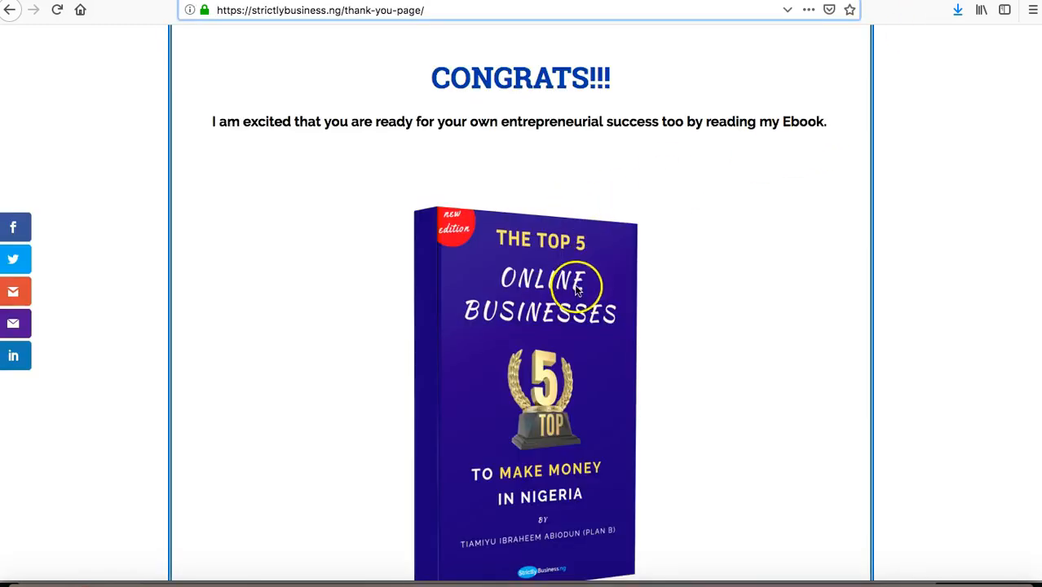
scroll(613, 257, up, 1)
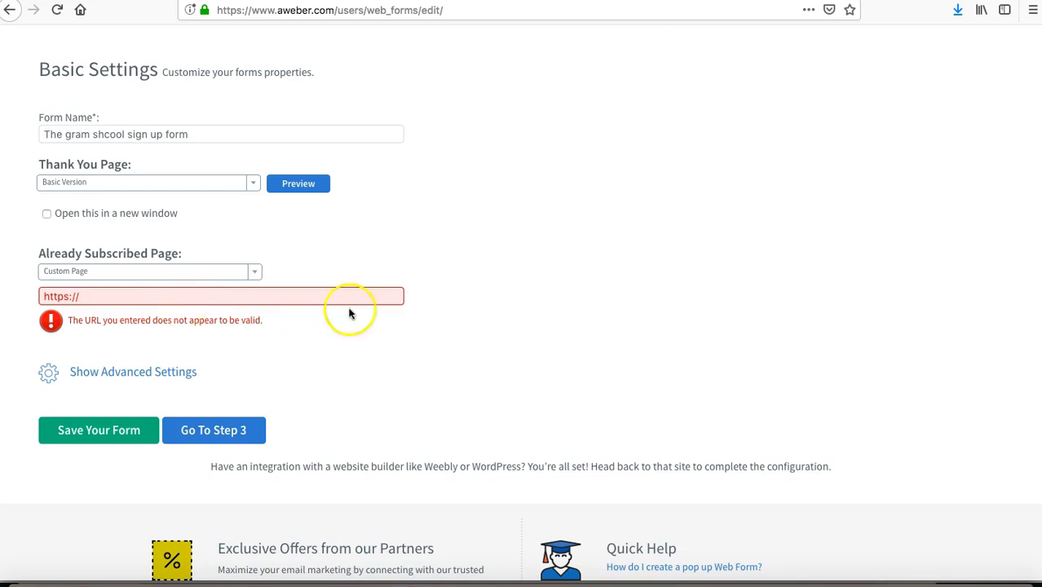
key(BackSpace)
key(BackSpace)
key(BackSpace)
key(BackSpace)
key(BackSpace)
key(BackSpace)
key(BackSpace)
key(BackSpace)
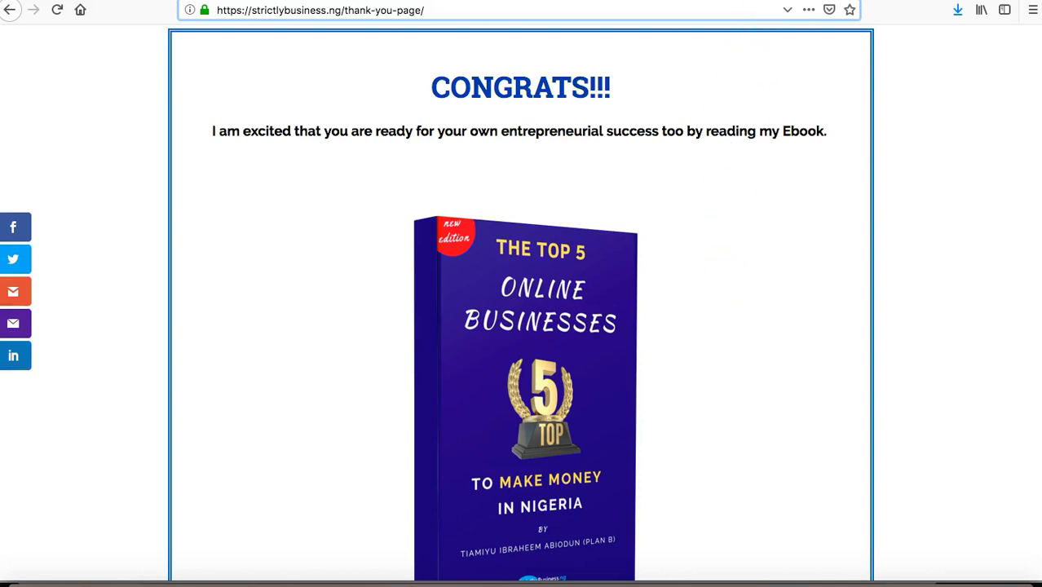
click(762, 1)
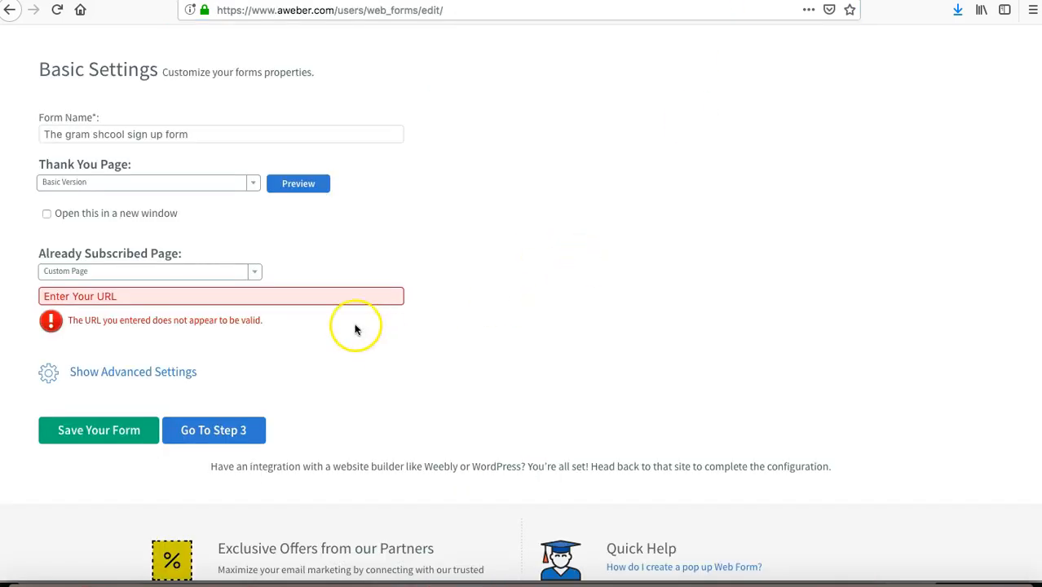
click(255, 272)
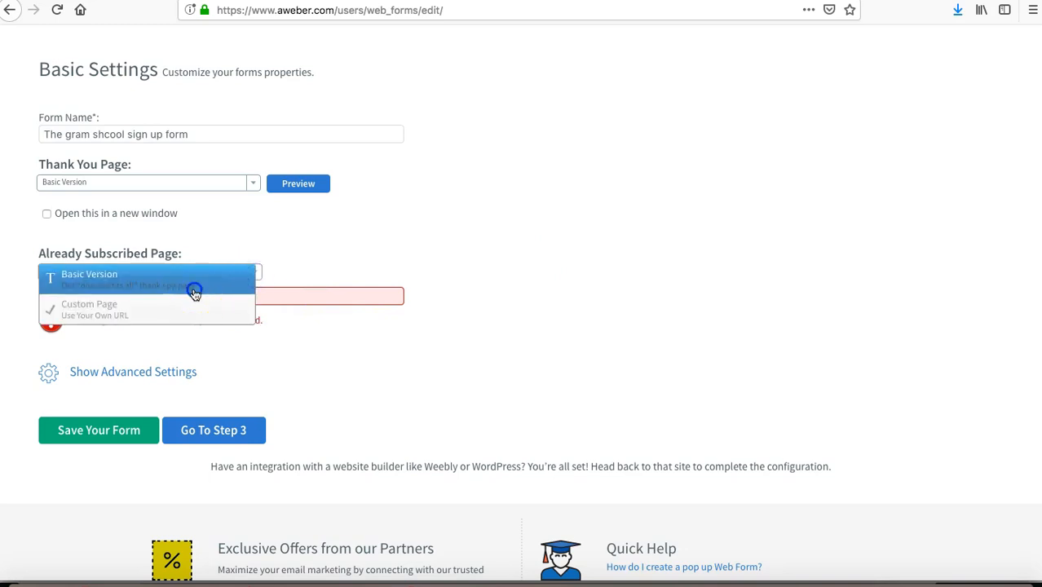
click(194, 292)
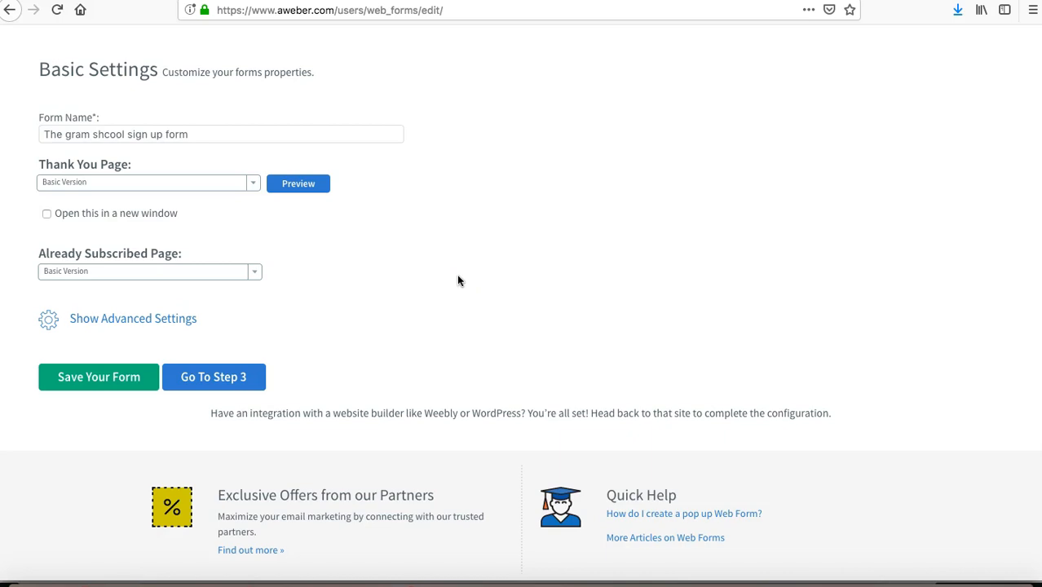
- Save the sign up form and proceed to its Publish step
scroll(457, 281, down, 1)
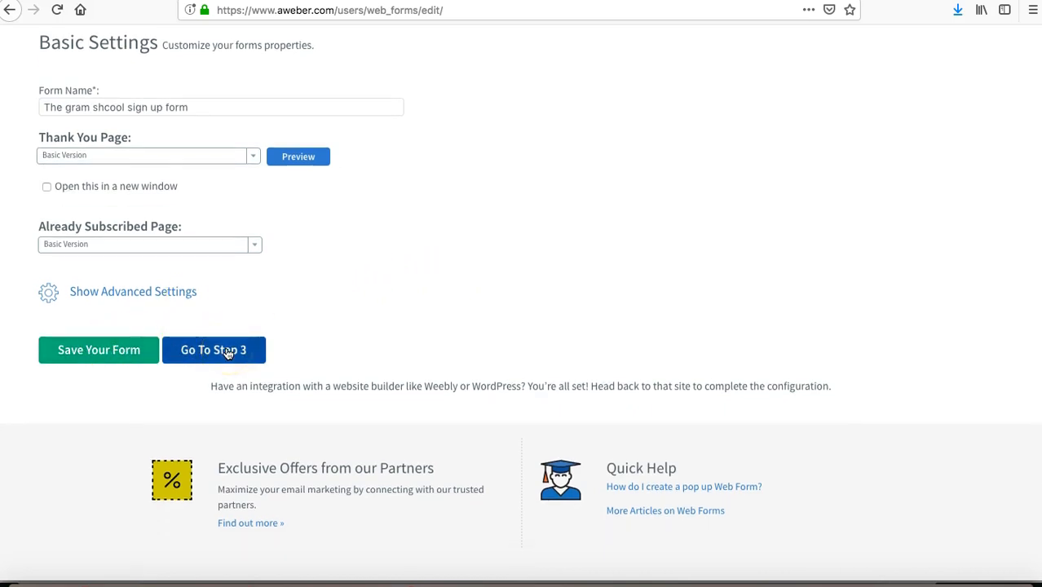
click(94, 350)
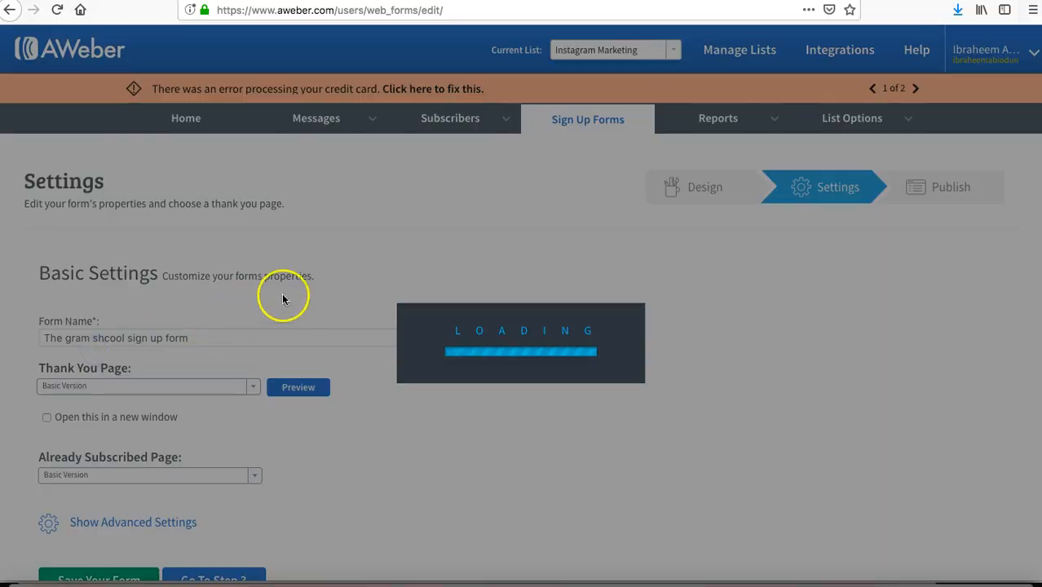
scroll(289, 298, down, 5)
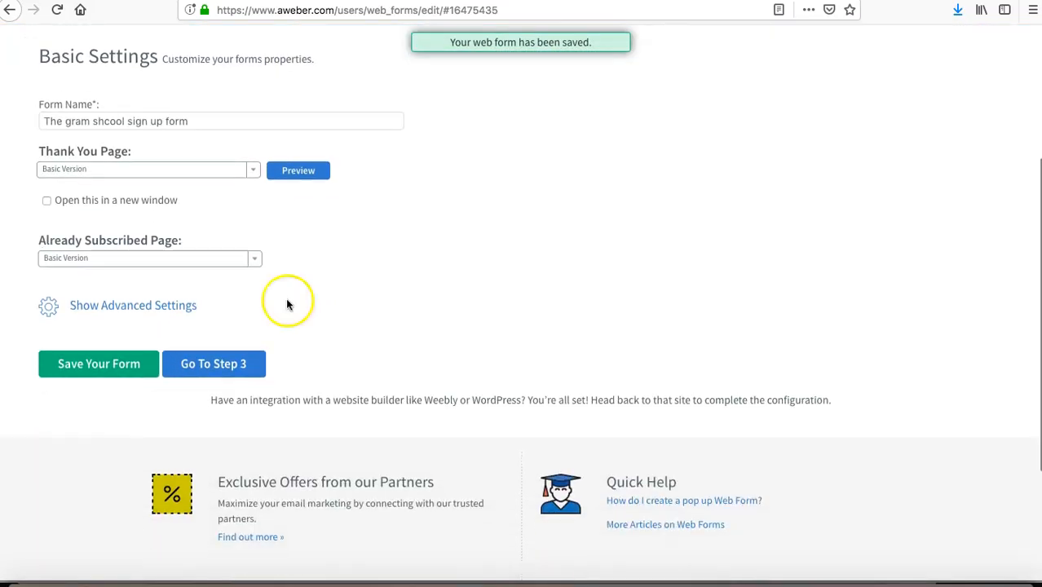
click(213, 368)
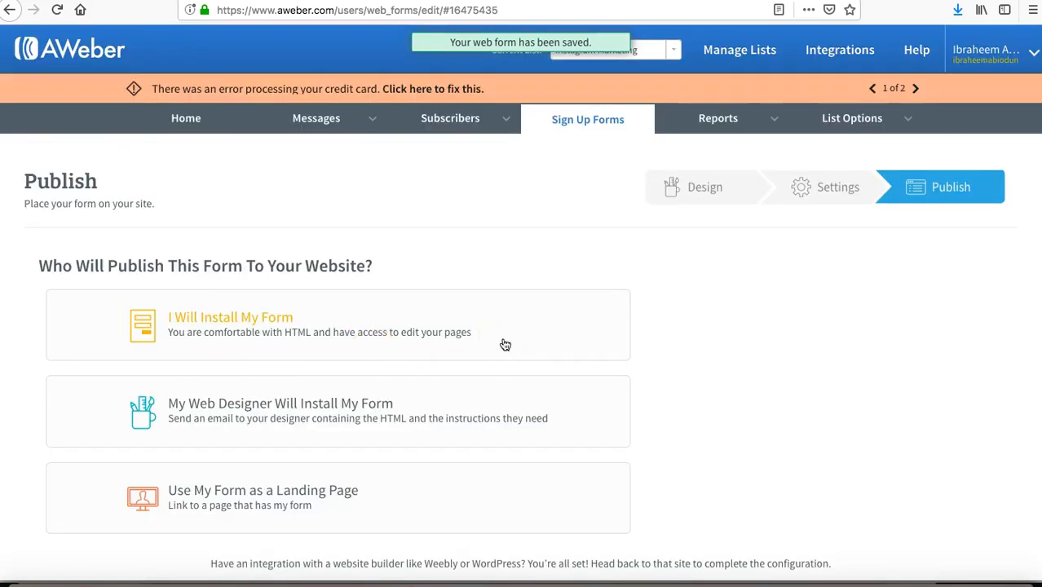
- Look over the publishing options, revisit the form's Settings step, and return to Publish
scroll(504, 345, down, 2)
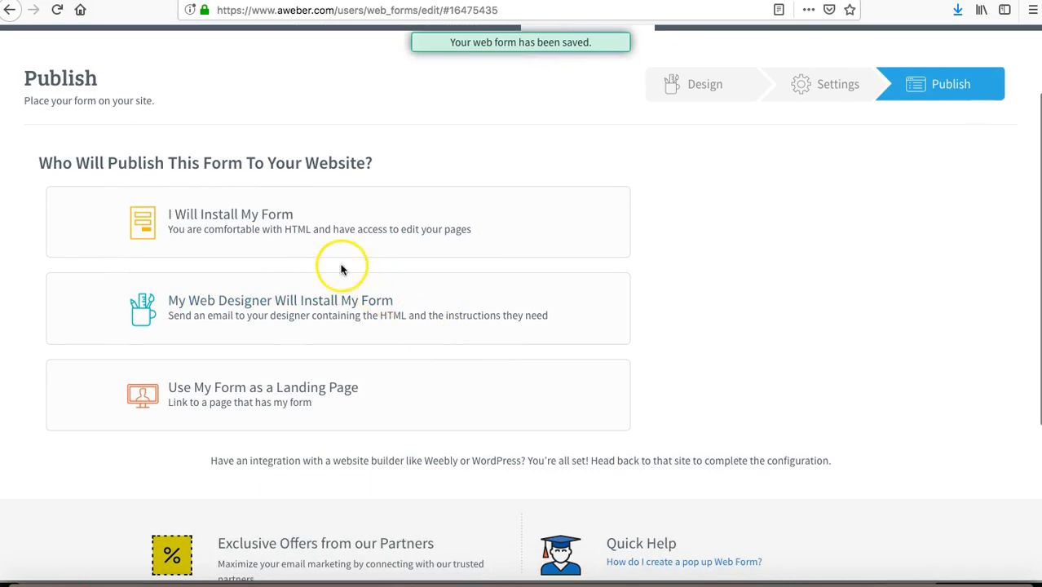
scroll(145, 112, up, 2)
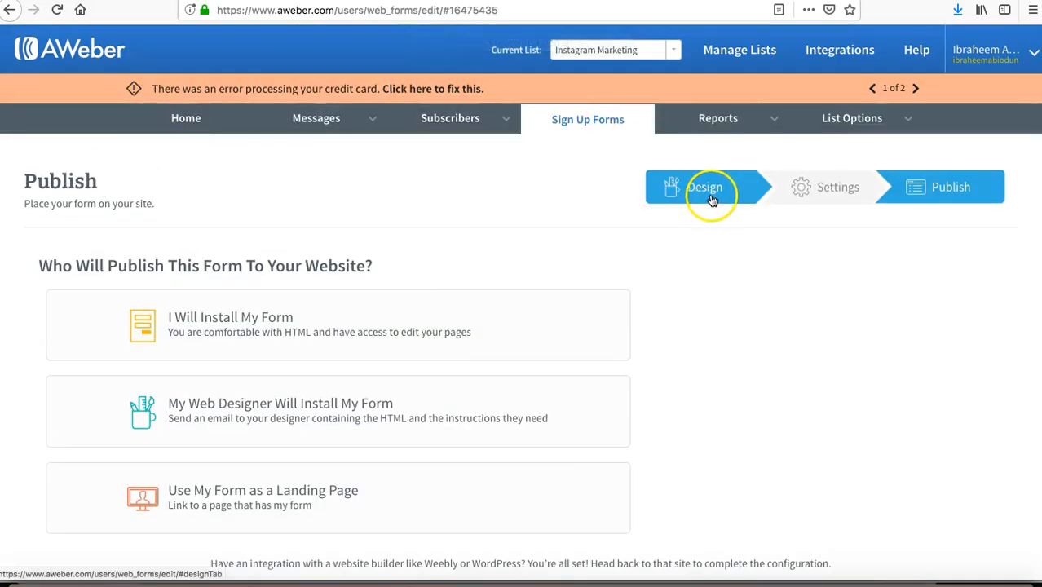
click(840, 201)
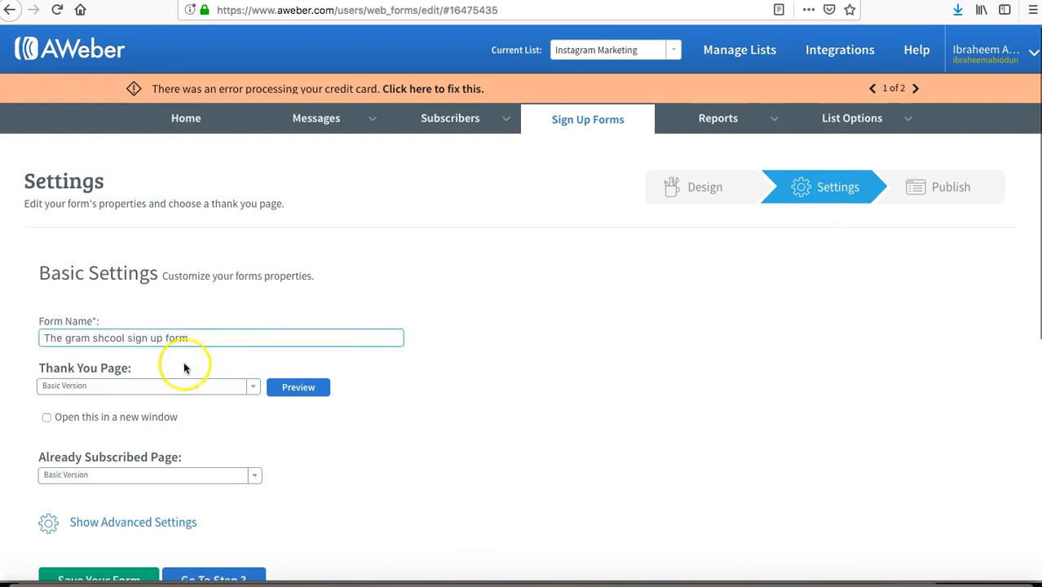
click(968, 195)
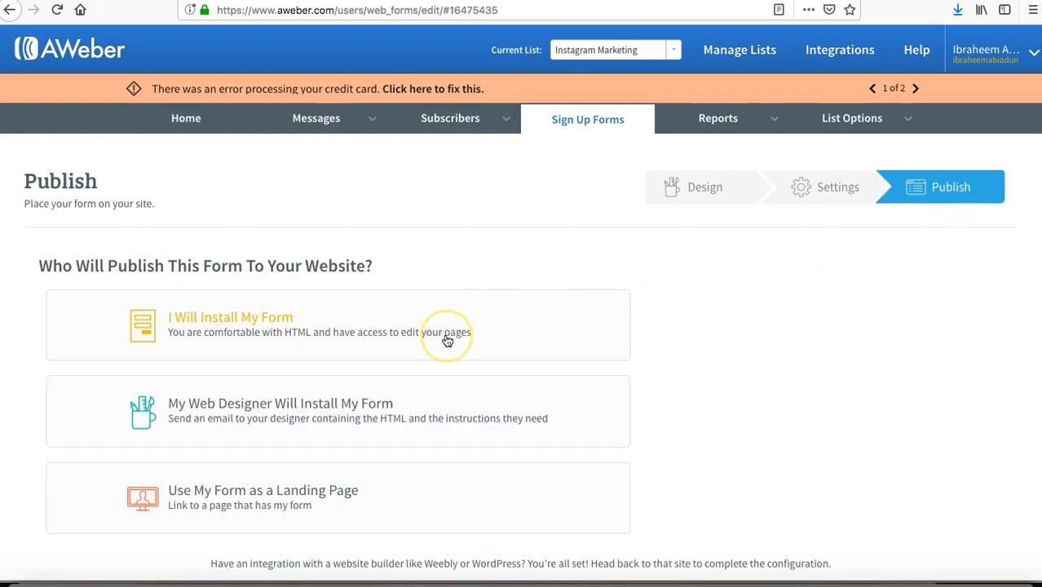
- Go back one page from the example thank-you page and return to AWeber's publishing options
scroll(448, 341, down, 3)
scroll(447, 341, up, 2)
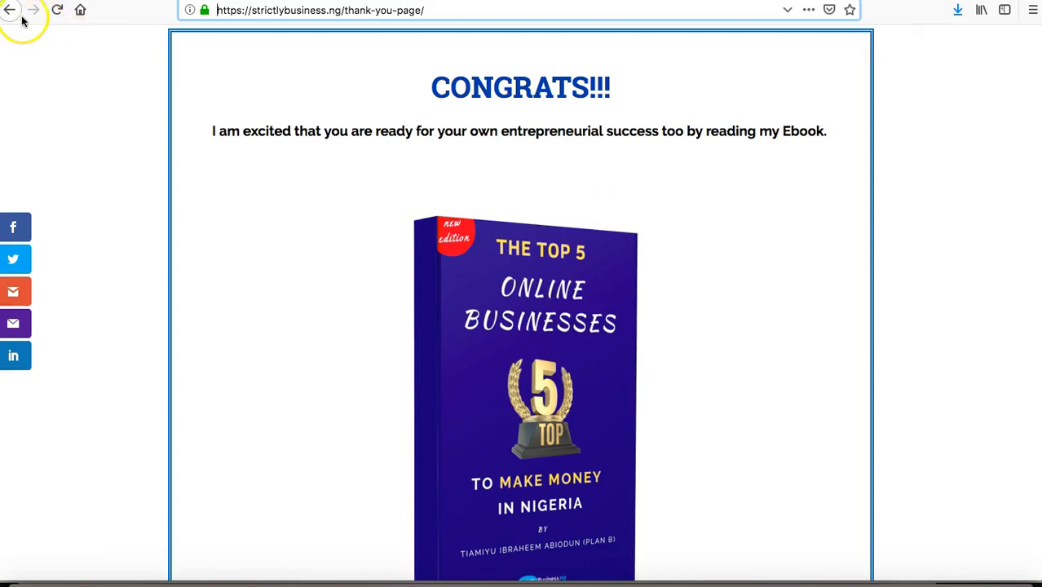
click(18, 15)
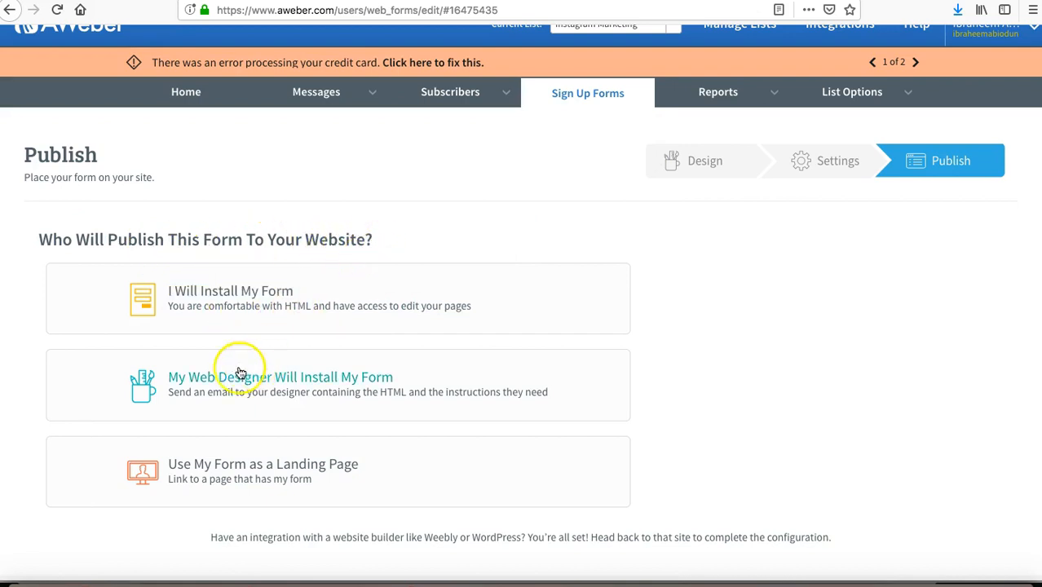
- Review the publishing options and choose I Will Install My Form to show the form's installation code
scroll(331, 387, down, 2)
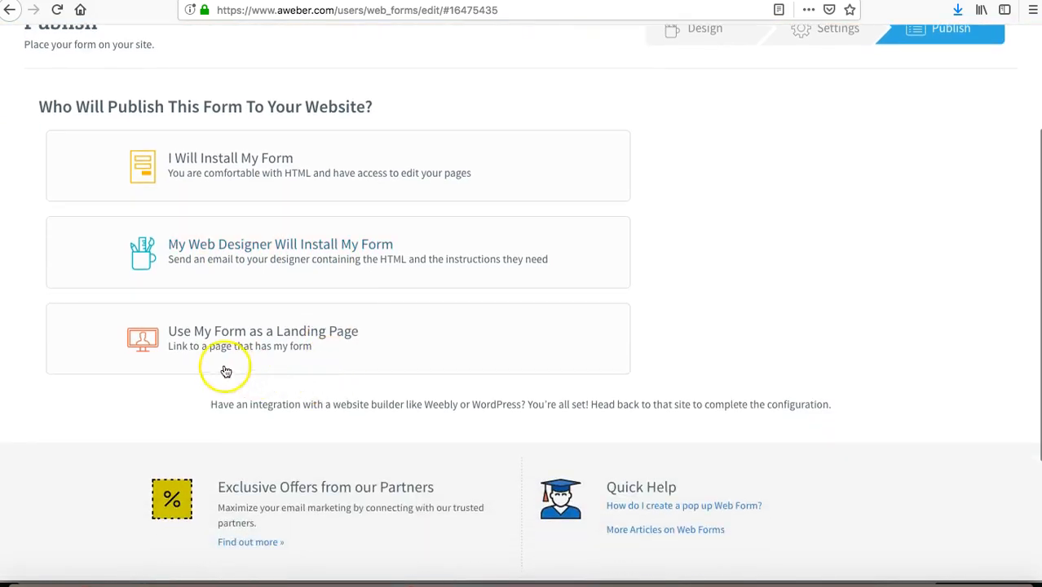
scroll(372, 349, up, 1)
scroll(374, 350, up, 2)
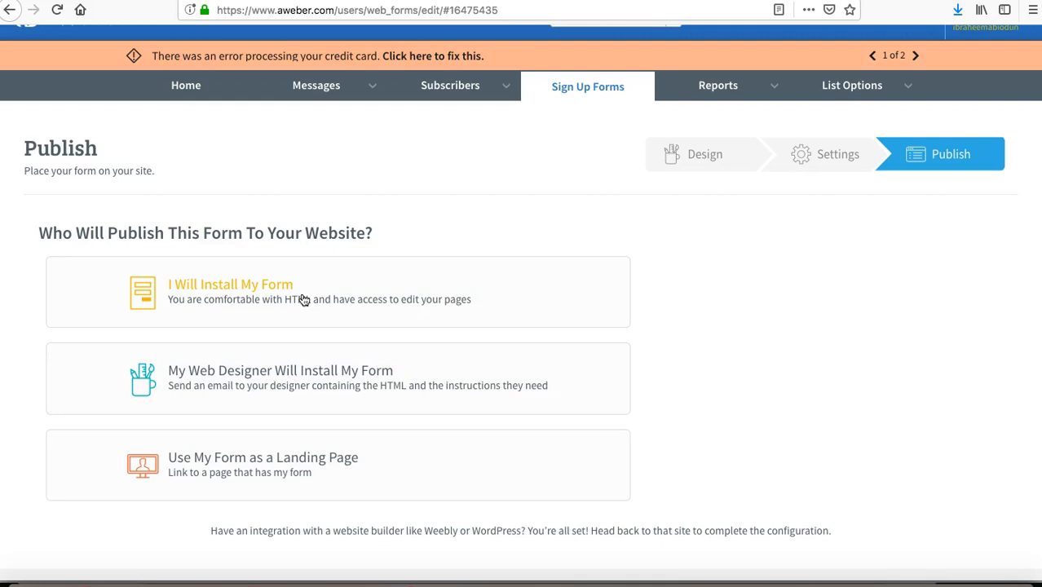
click(326, 300)
click(327, 300)
scroll(326, 307, down, 2)
click(392, 352)
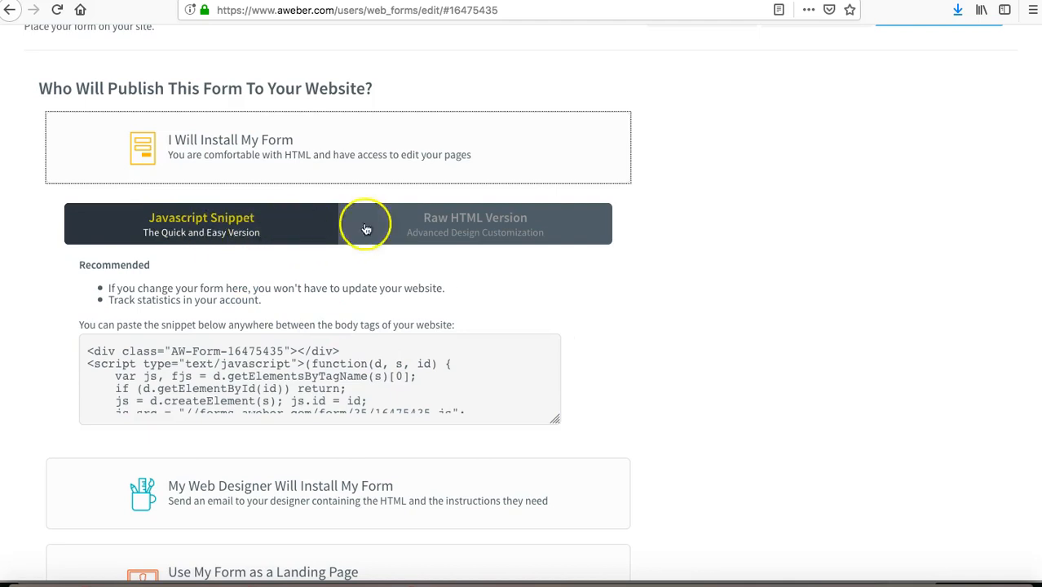
- Compare the Javascript Snippet with the Raw HTML Version, then select the entire raw HTML code
click(438, 228)
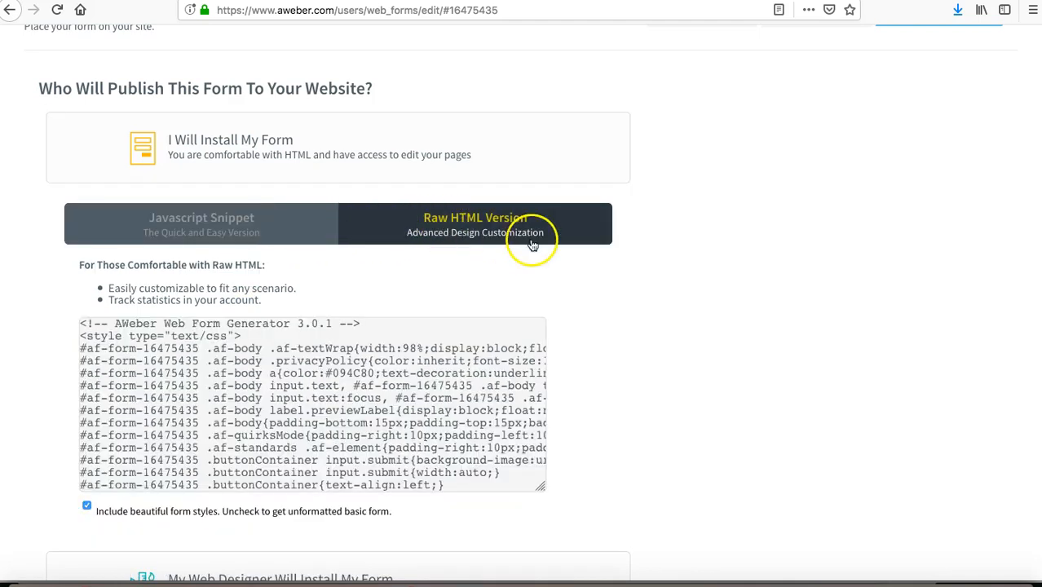
click(294, 225)
click(418, 231)
click(349, 364)
key(ctrl+a)
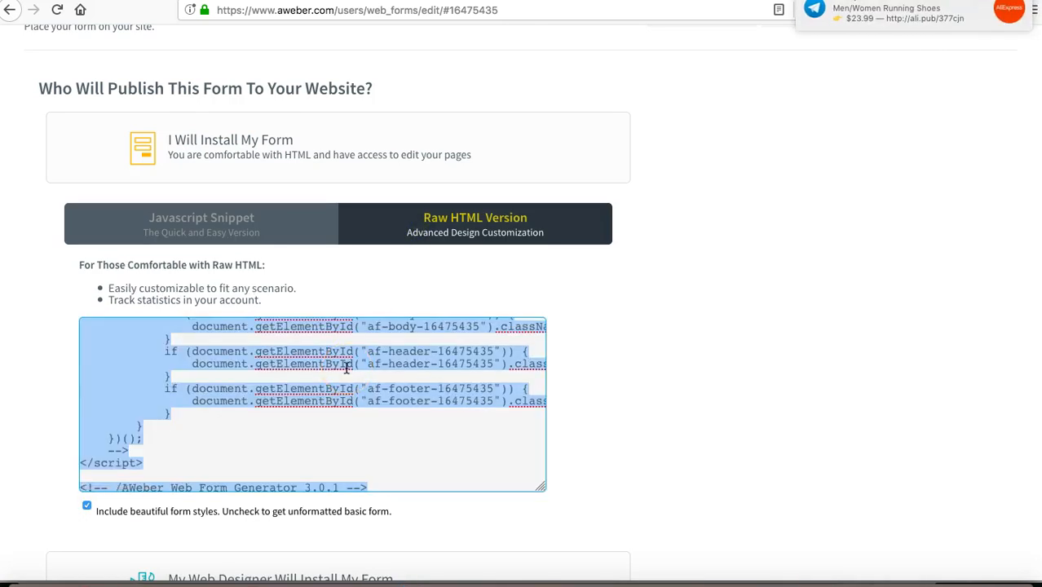
- Examine the selected raw HTML code, including its name, email and submit button markup, and the surrounding Publish page
scroll(642, 373, down, 2)
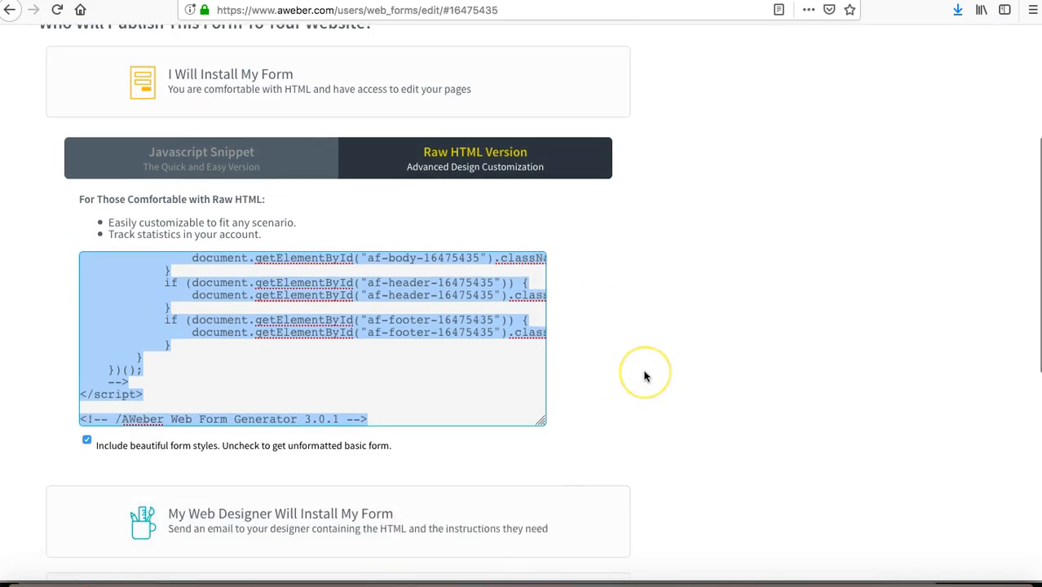
scroll(644, 375, down, 1)
scroll(644, 375, up, 2)
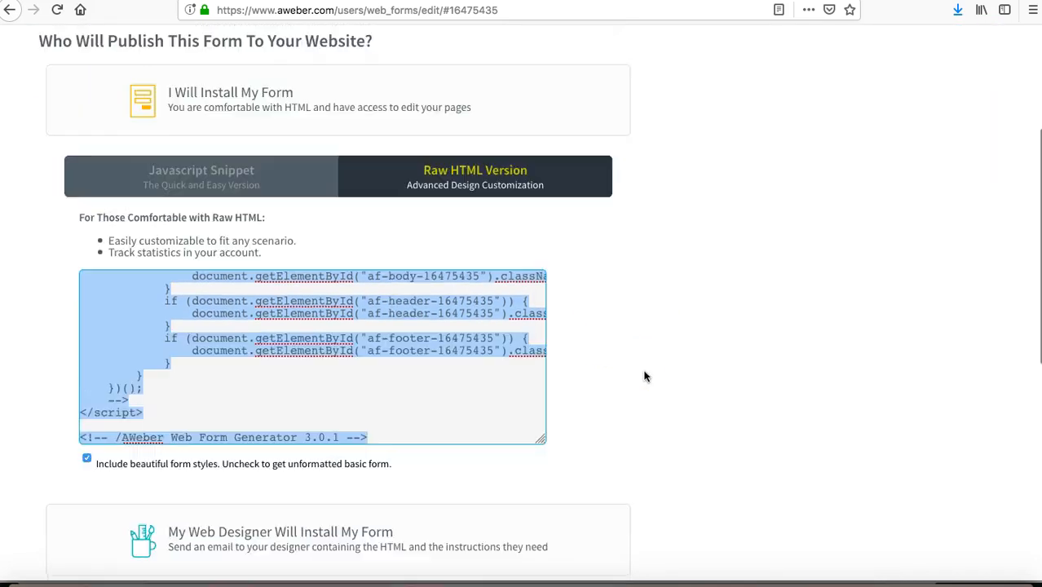
scroll(644, 375, up, 6)
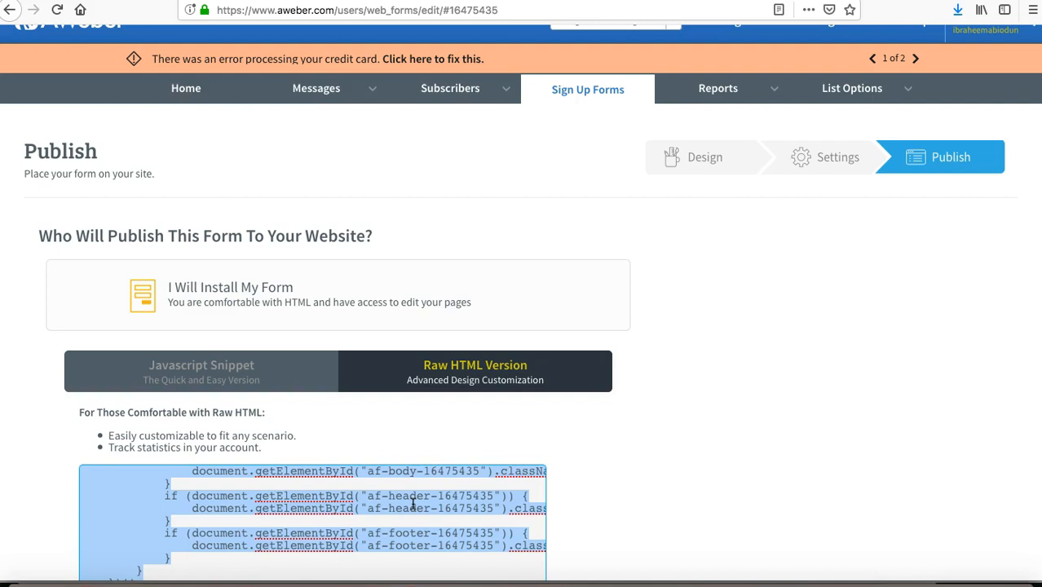
scroll(413, 506, down, 5)
scroll(412, 503, up, 2)
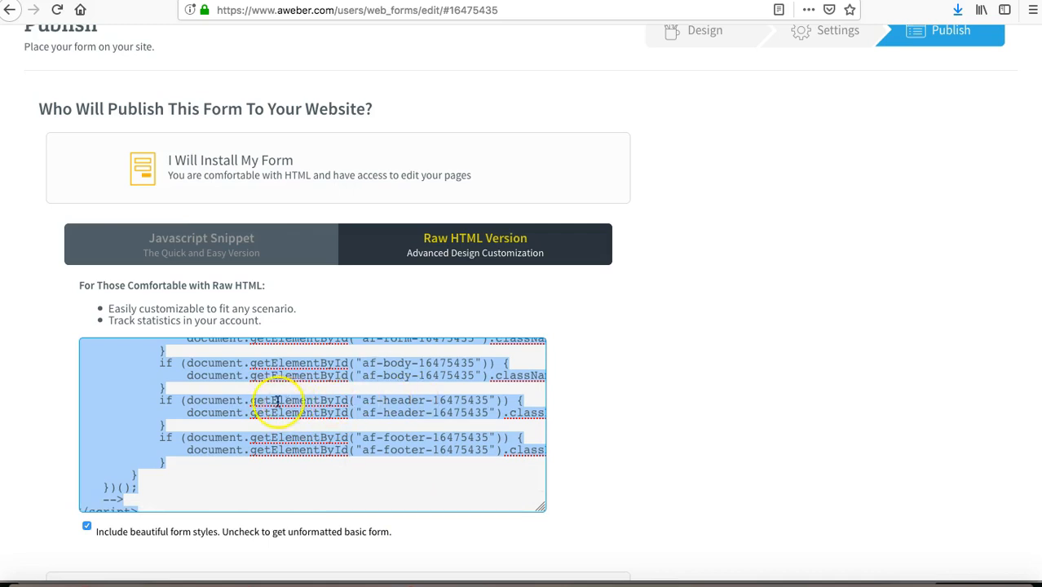
scroll(338, 390, down, 5)
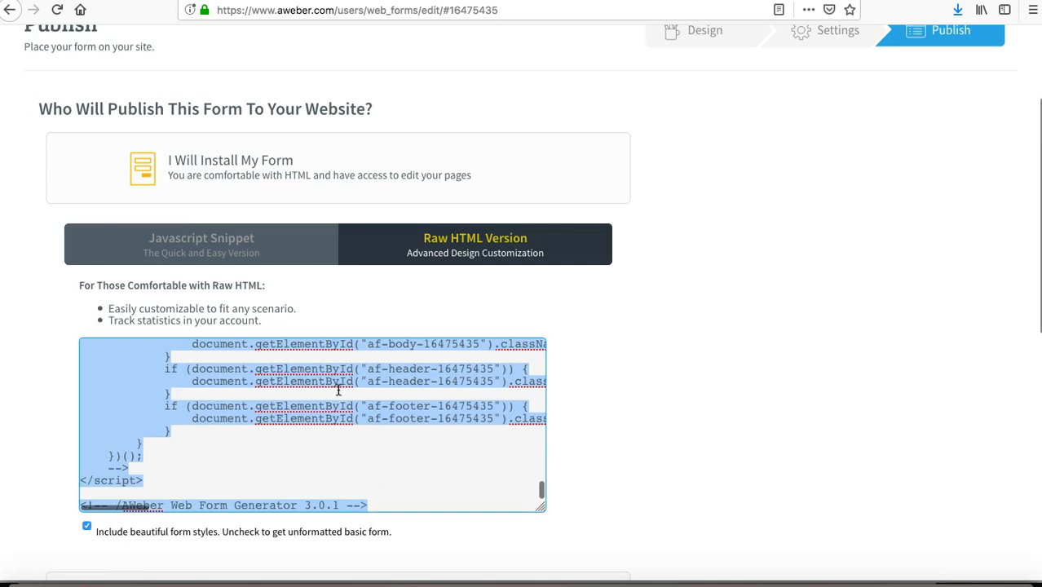
scroll(338, 390, up, 10)
scroll(339, 389, up, 15)
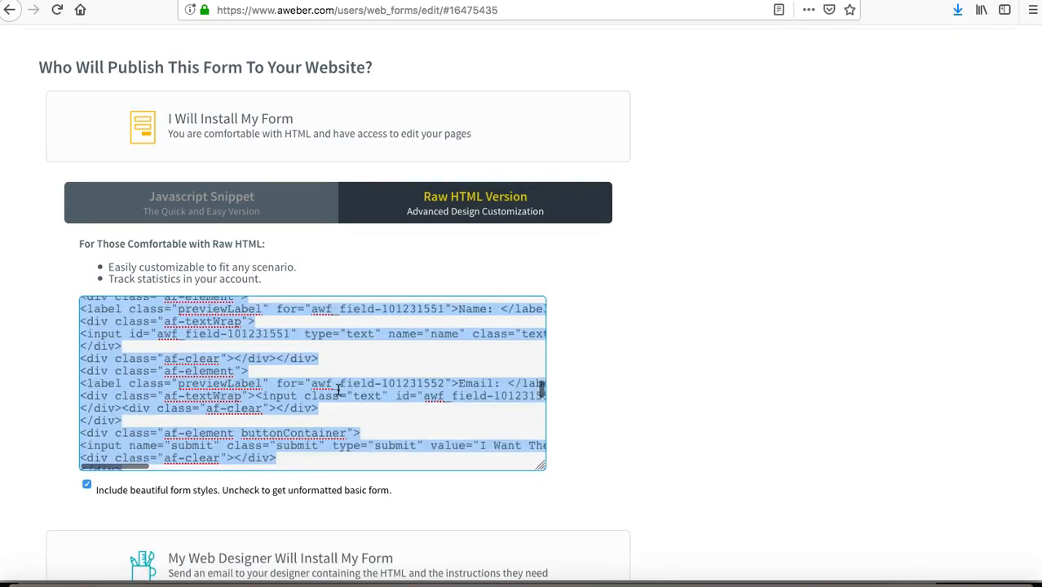
scroll(672, 342, up, 1)
scroll(672, 342, up, 4)
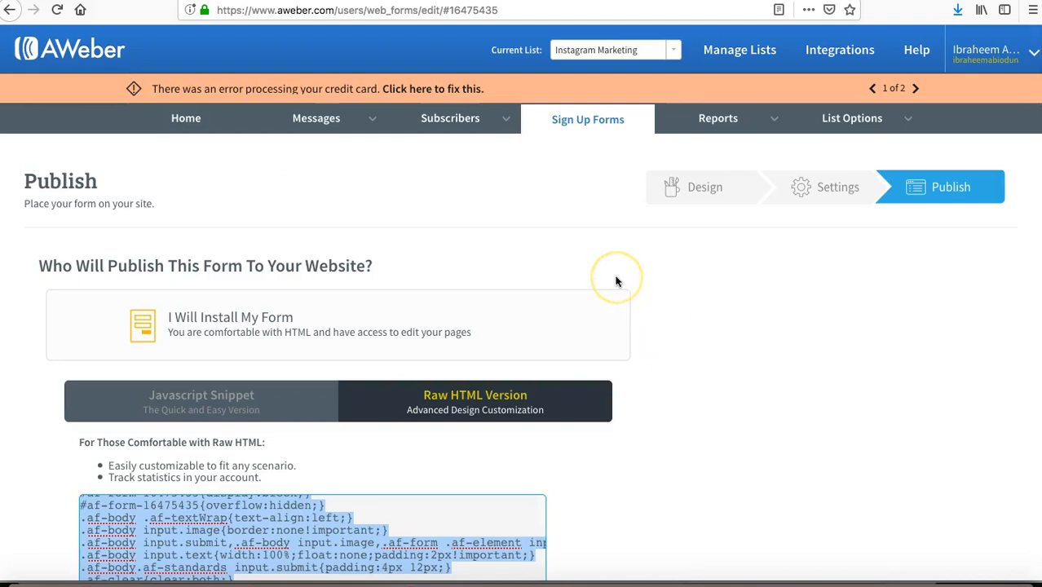
- Look through the account's available lists in the Current List selector and close it without switching lists
click(527, 250)
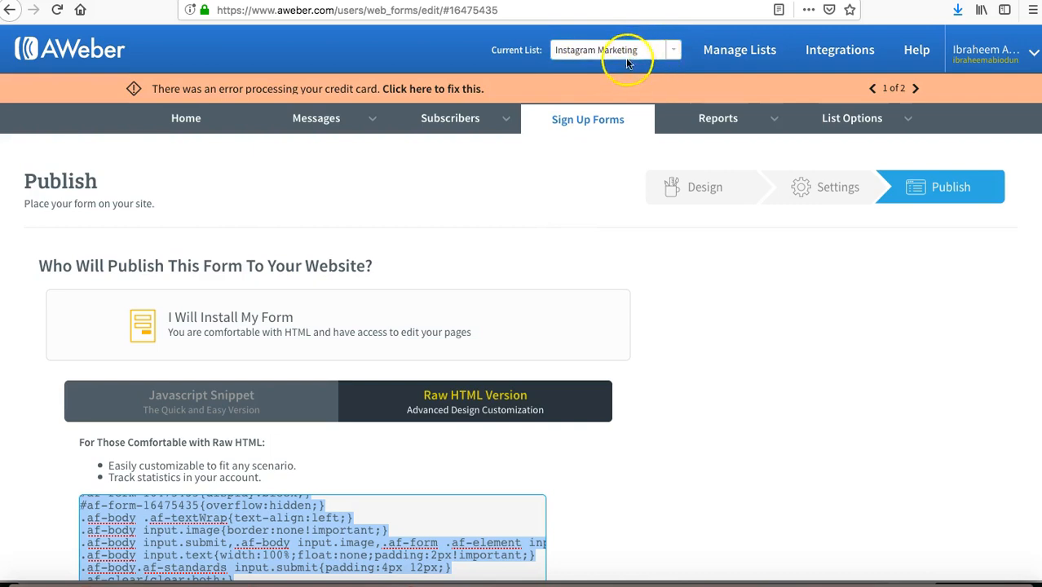
click(676, 52)
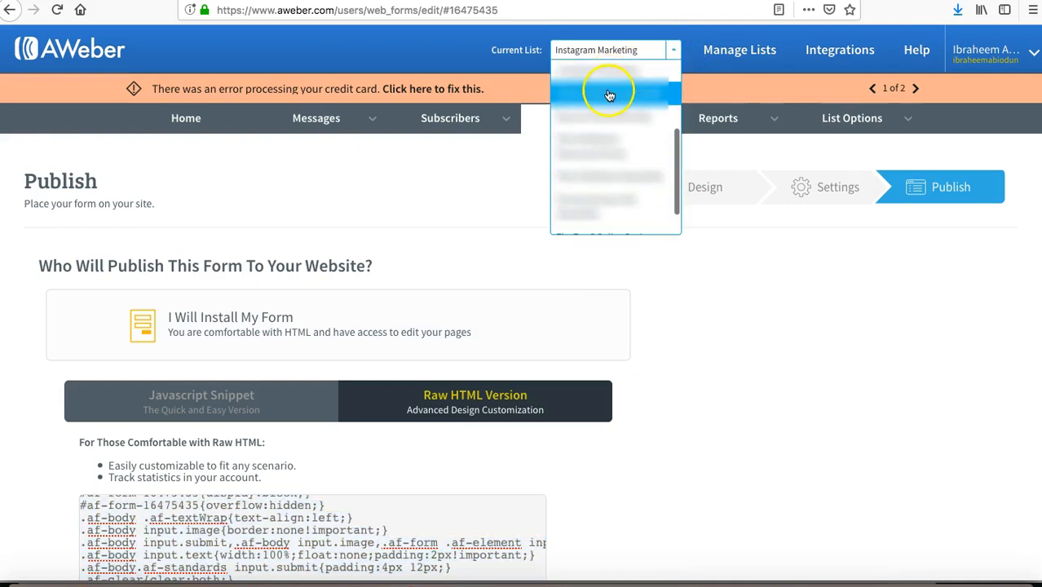
scroll(588, 205, down, 2)
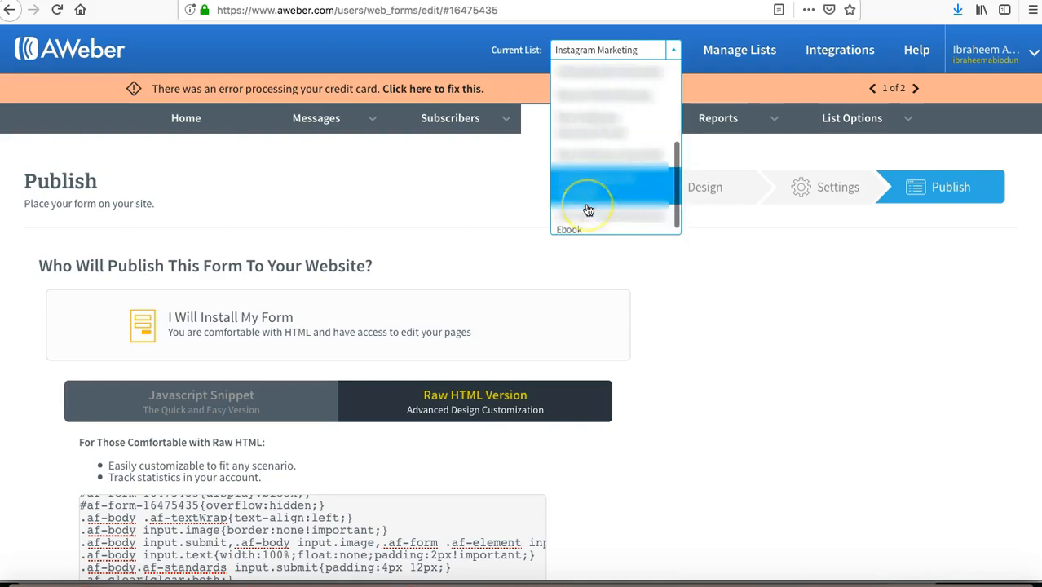
click(662, 302)
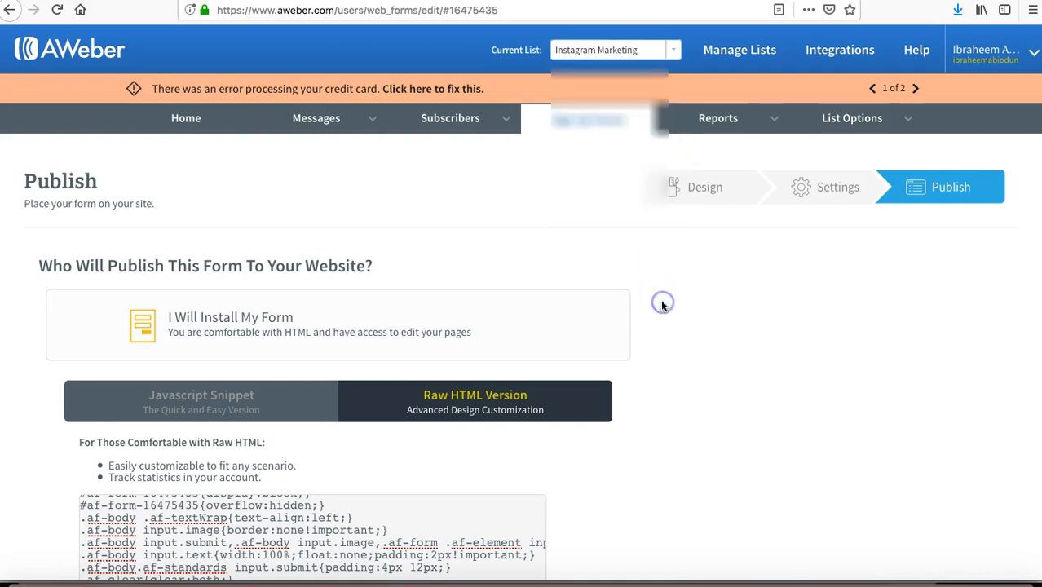
click(691, 306)
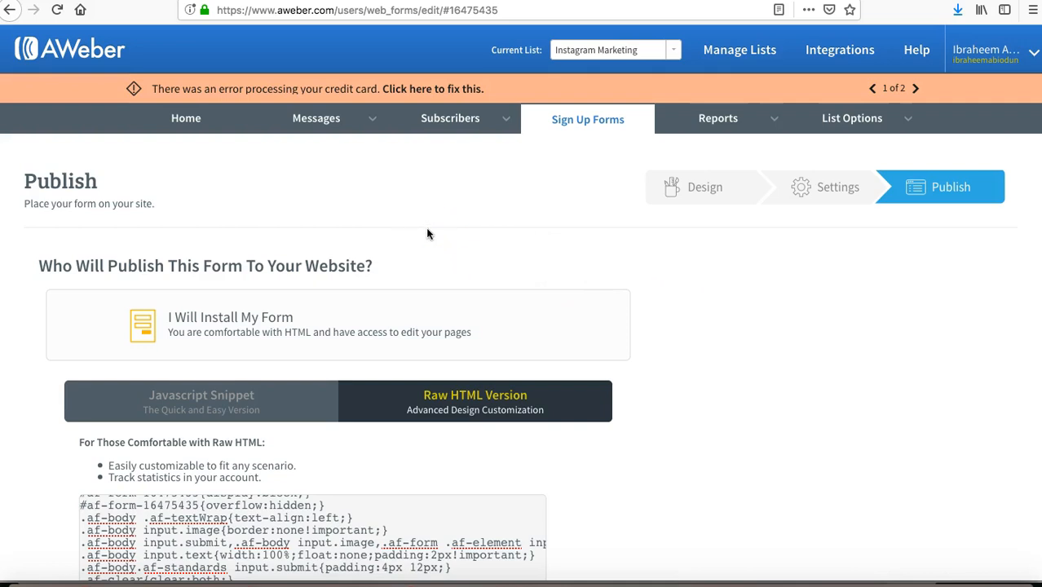
- Look over the raw HTML code again, from its style rules to the start of the form markup
scroll(426, 227, down, 2)
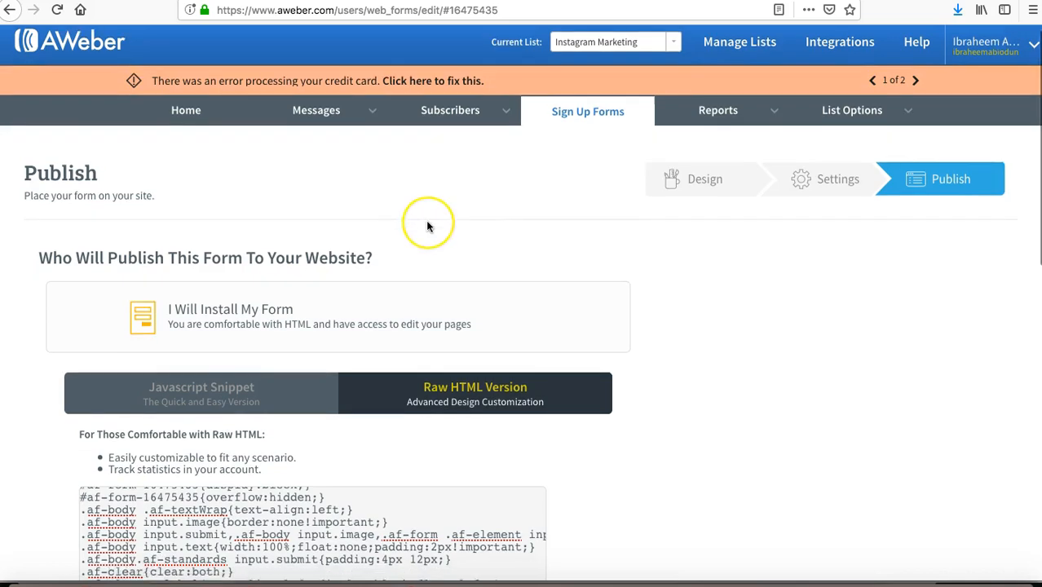
click(282, 494)
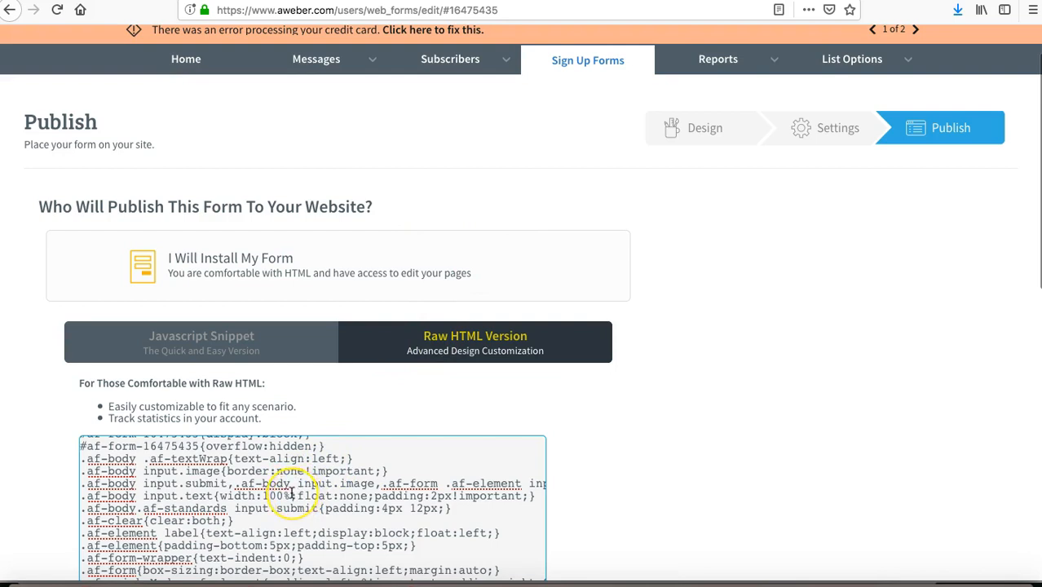
scroll(298, 493, down, 3)
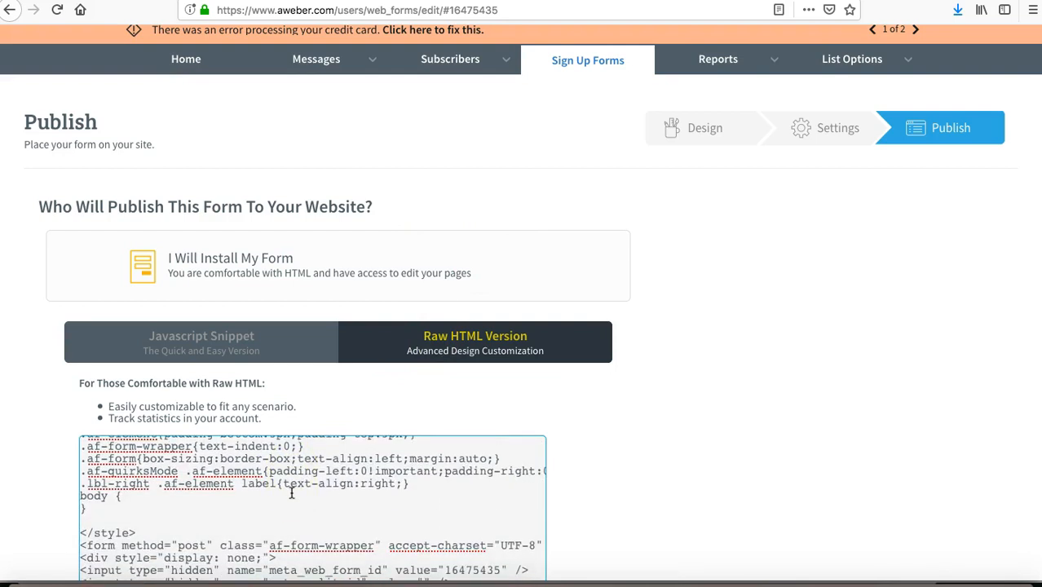
click(600, 419)
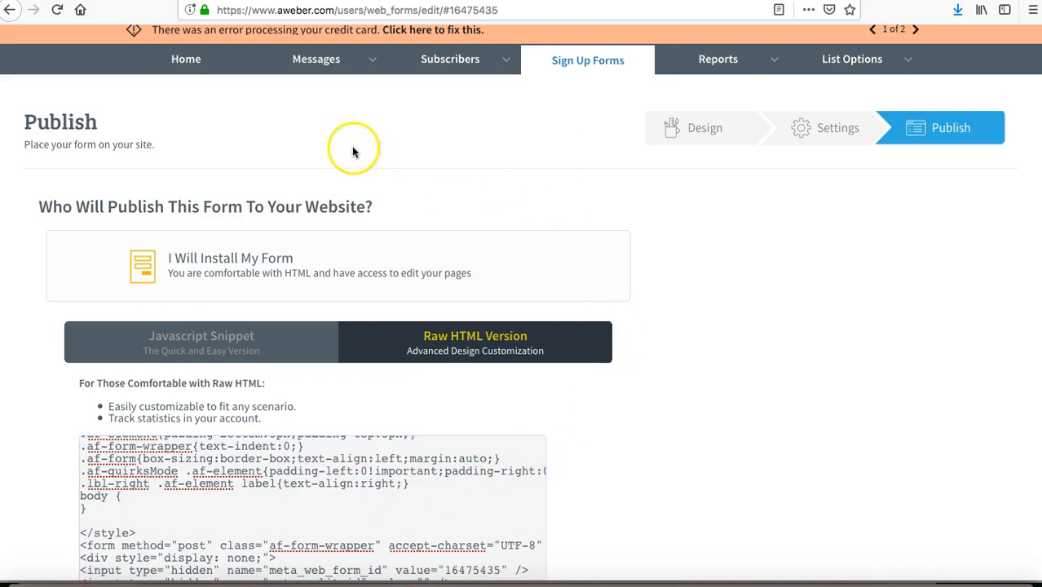